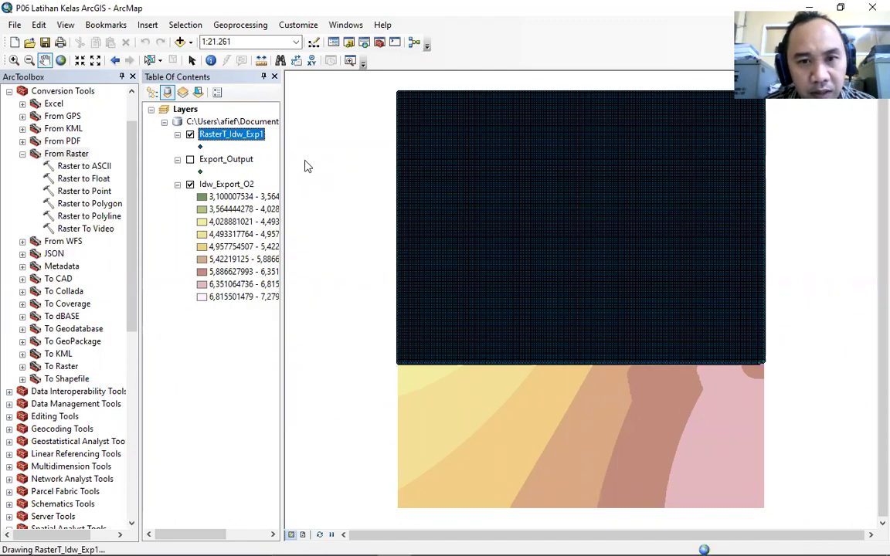
Step: Open the attribute table of the RasterT_Idw_Exp1 layer and move its window clear of the map
right_click(247, 137)
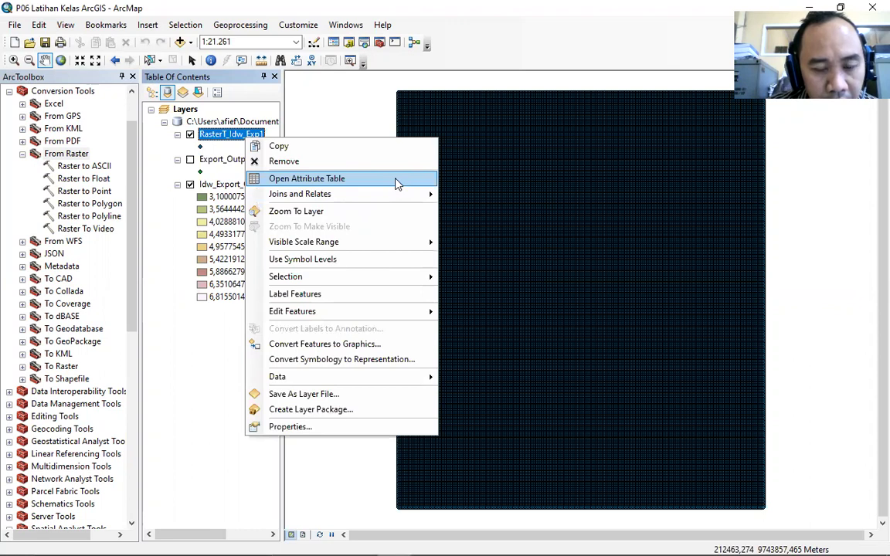
click(275, 179)
drag(533, 187, 378, 157)
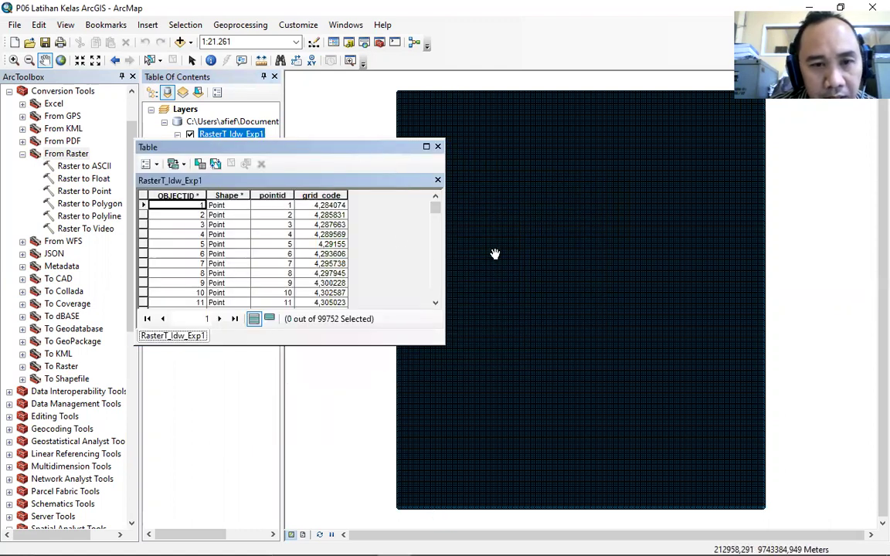
Step: Review the grid_code values and sort the table's records by grid_code in ascending order
click(332, 196)
scroll(325, 277, down, 20)
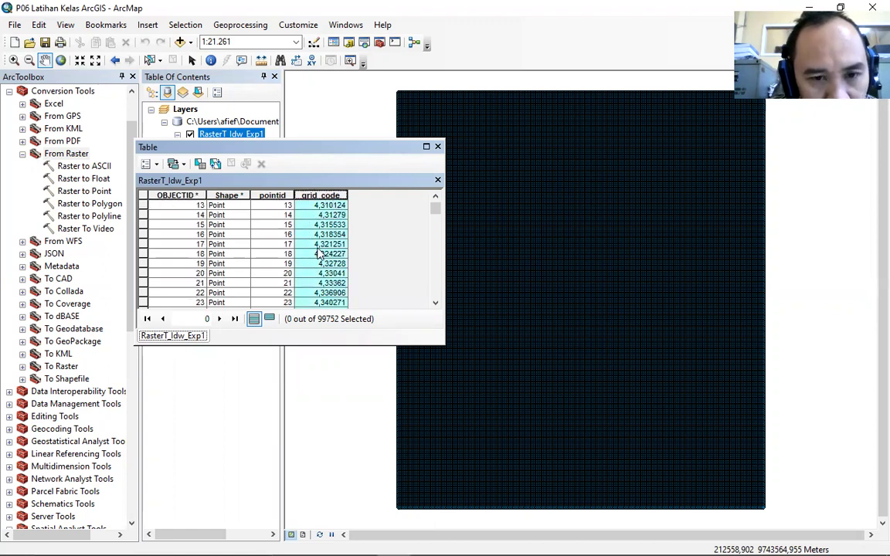
scroll(326, 277, down, 5)
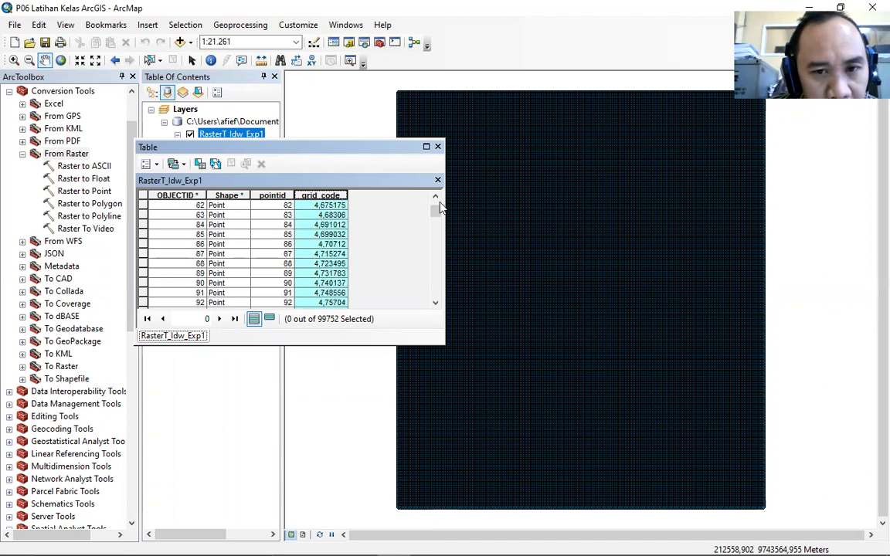
mouse_move(436, 216)
mouse_down()
mouse_move(438, 310)
mouse_move(436, 207)
mouse_up()
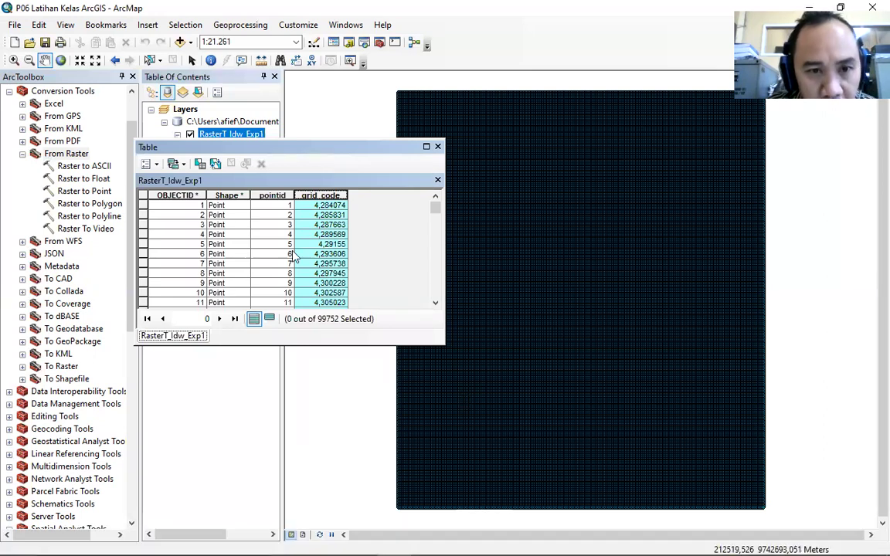
double_click(333, 196)
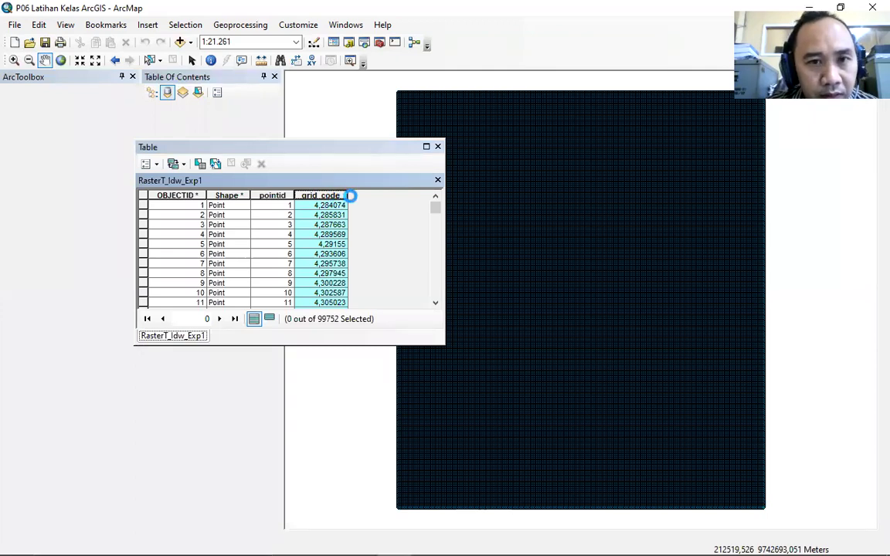
right_click(337, 198)
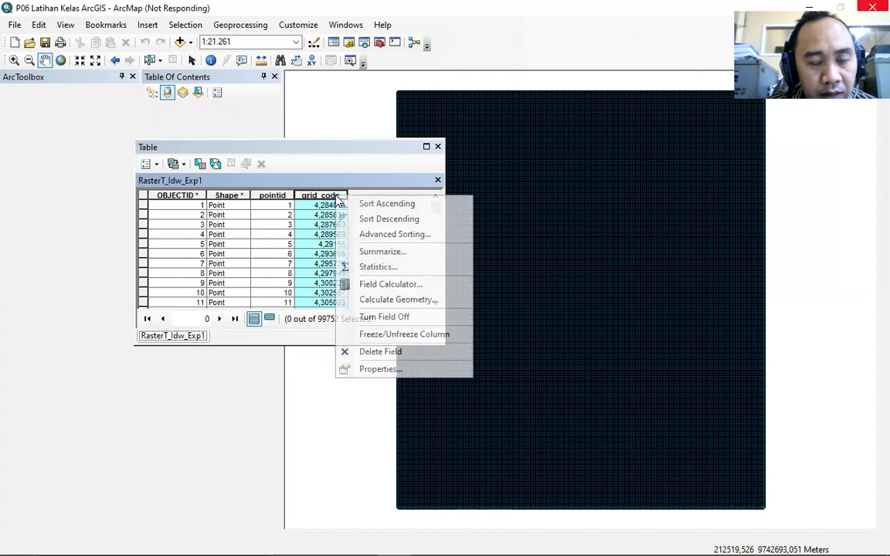
click(351, 202)
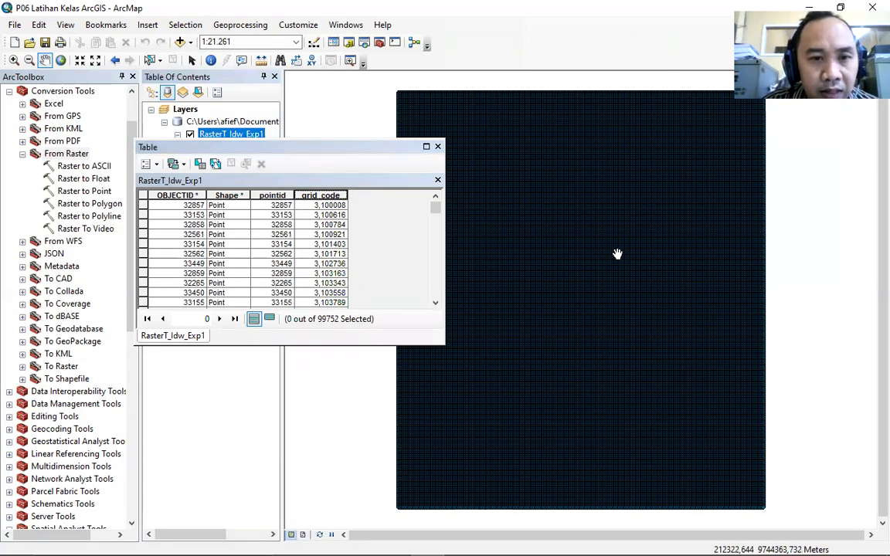
Step: Examine how the sorted grid_code values progress from the lowest record upward past 4
click(323, 209)
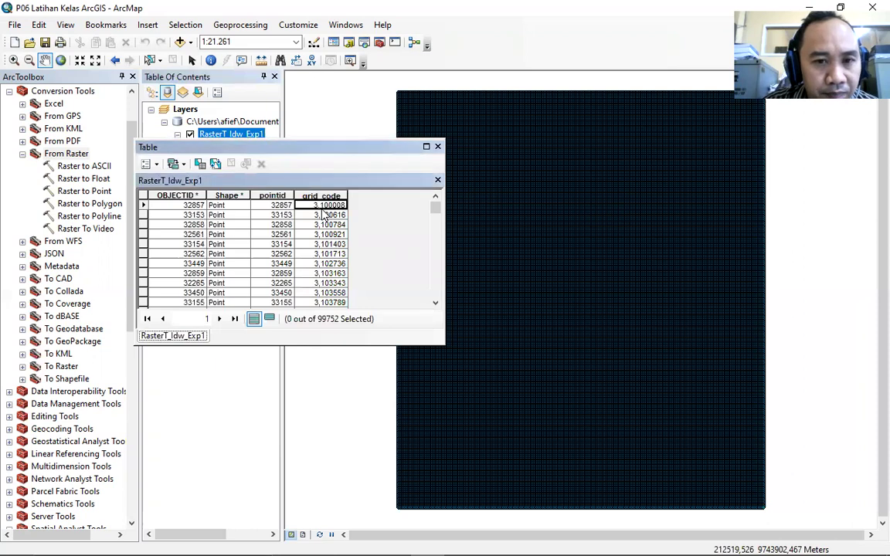
mouse_move(434, 207)
mouse_down()
mouse_move(436, 291)
mouse_move(445, 208)
mouse_up()
scroll(353, 242, down, 2)
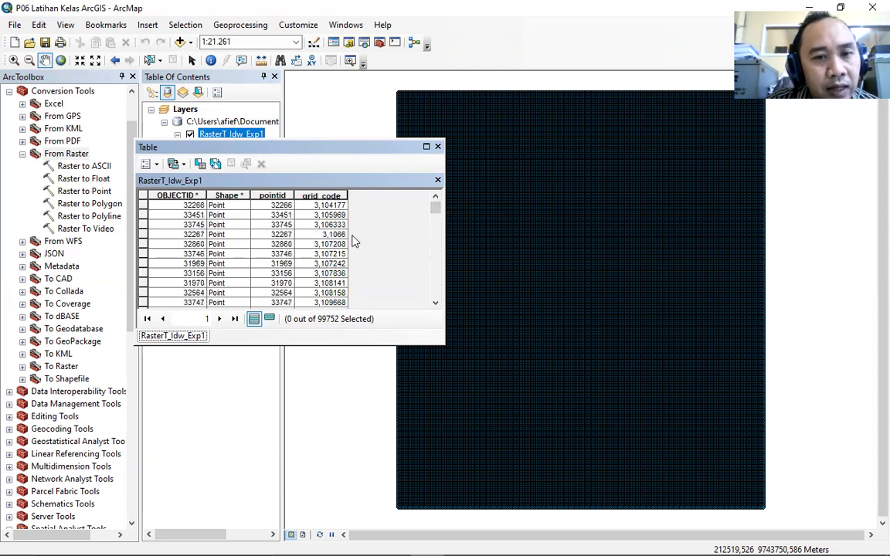
scroll(353, 241, up, 2)
scroll(352, 247, down, 5)
scroll(349, 254, up, 5)
scroll(347, 251, down, 5)
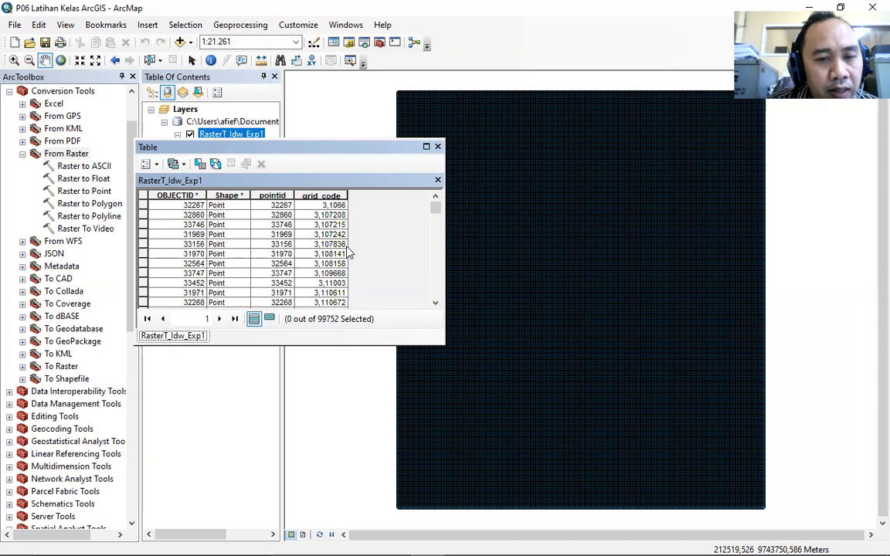
scroll(348, 253, down, 10)
scroll(348, 253, down, 12)
scroll(348, 252, down, 8)
scroll(342, 252, down, 10)
drag(437, 212, 332, 236)
scroll(332, 235, up, 8)
scroll(332, 236, up, 8)
scroll(332, 236, up, 8)
scroll(332, 236, up, 8)
scroll(332, 236, up, 8)
scroll(332, 236, up, 3)
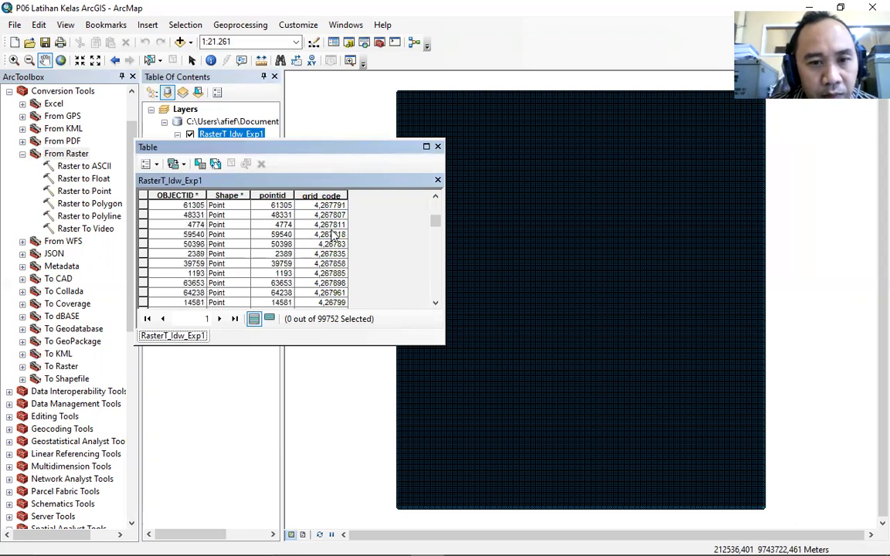
Step: Locate the first record whose grid_code exceeds 4 and make its grid_code cell current
click(435, 198)
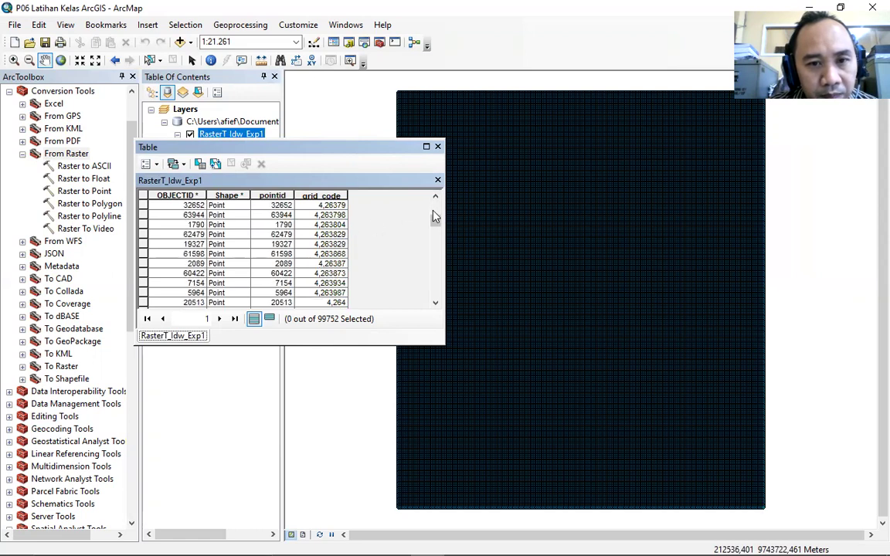
drag(434, 222, 435, 217)
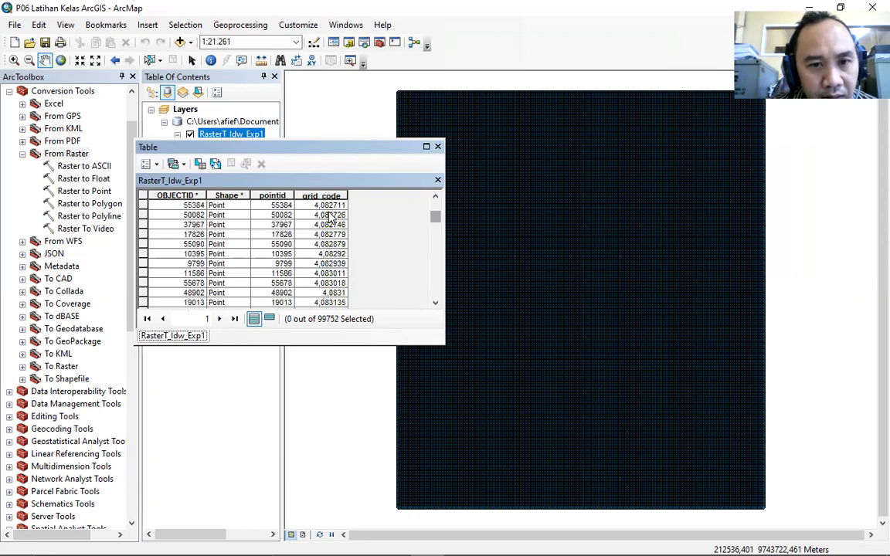
scroll(331, 216, up, 20)
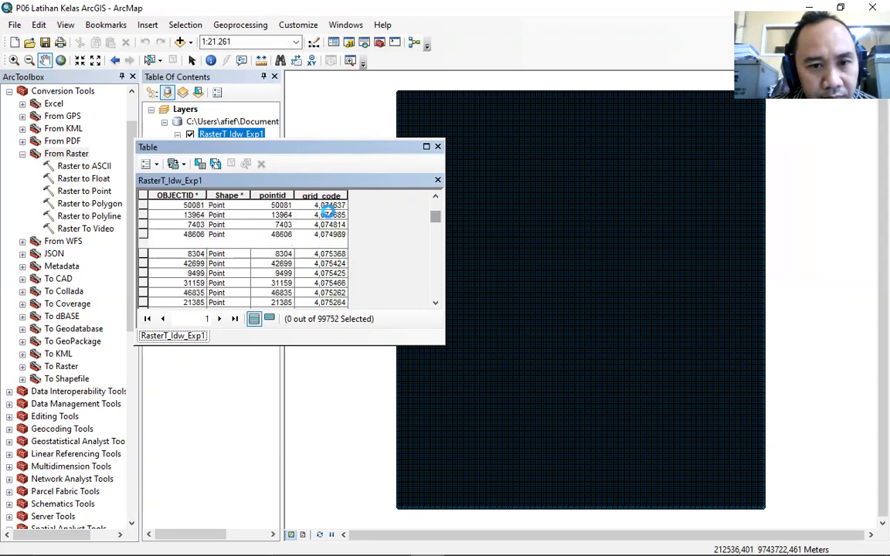
scroll(330, 216, up, 20)
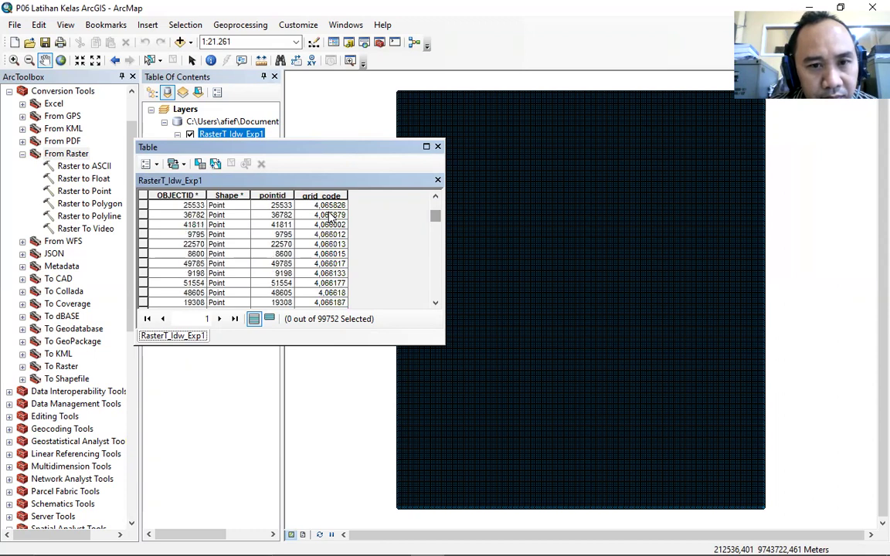
scroll(330, 216, up, 20)
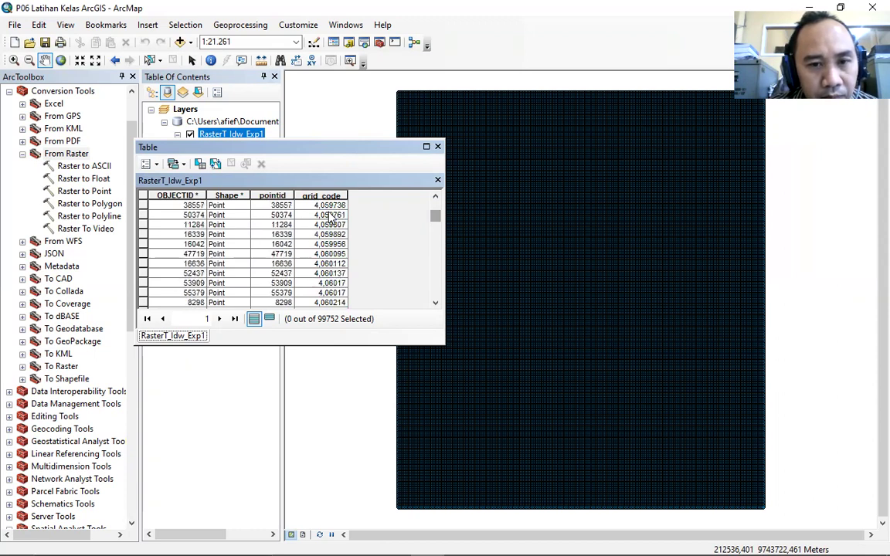
scroll(330, 215, up, 20)
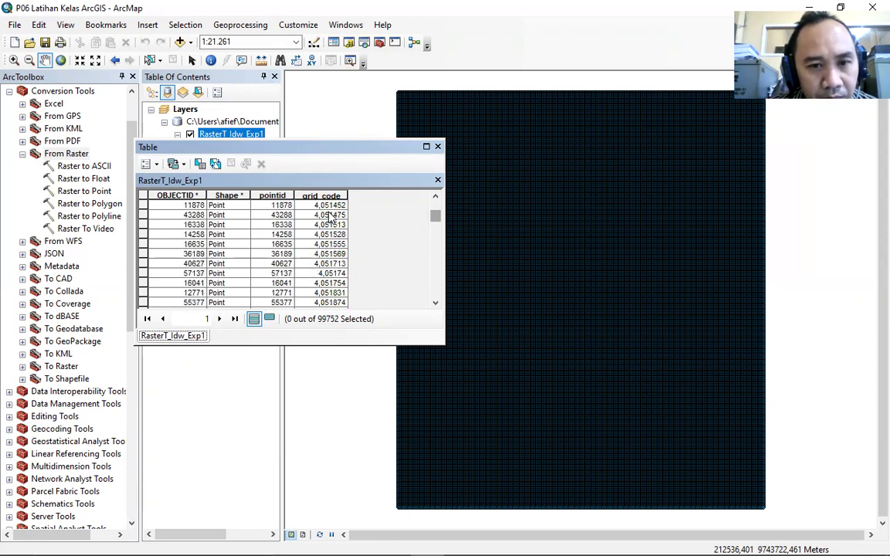
scroll(331, 216, up, 20)
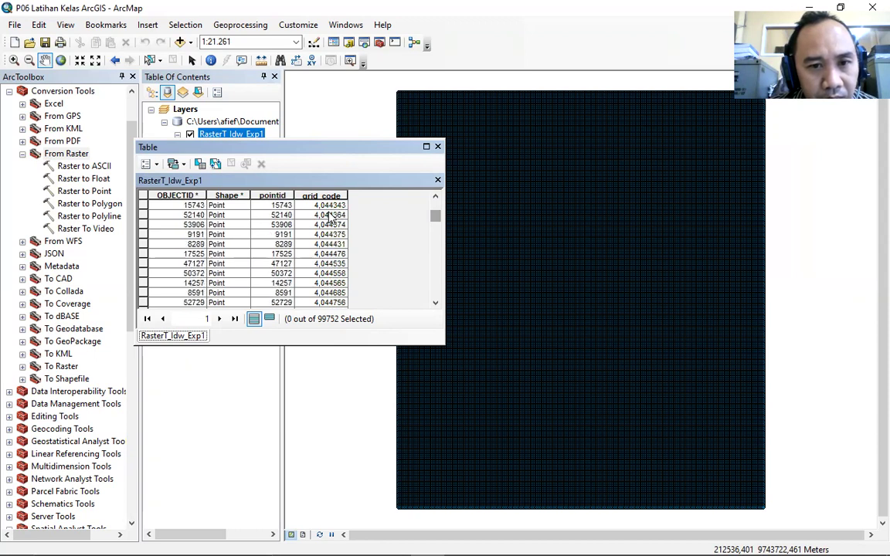
scroll(330, 217, up, 20)
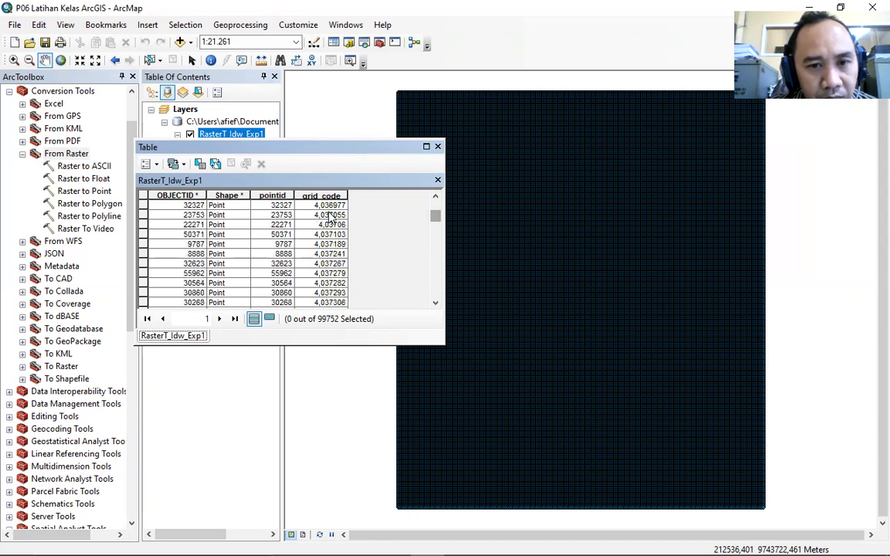
scroll(330, 216, up, 20)
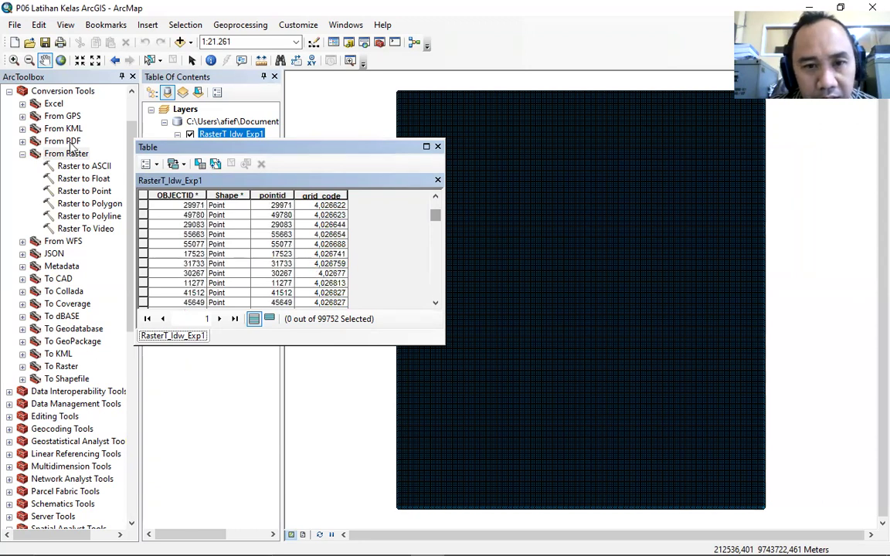
scroll(308, 262, up, 10)
drag(437, 223, 437, 220)
scroll(346, 270, down, 10)
scroll(345, 270, down, 10)
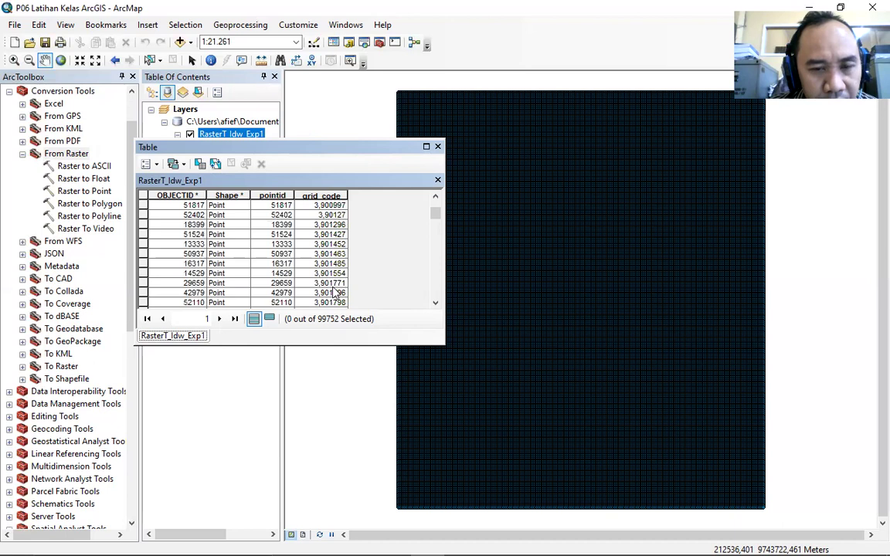
scroll(348, 285, down, 10)
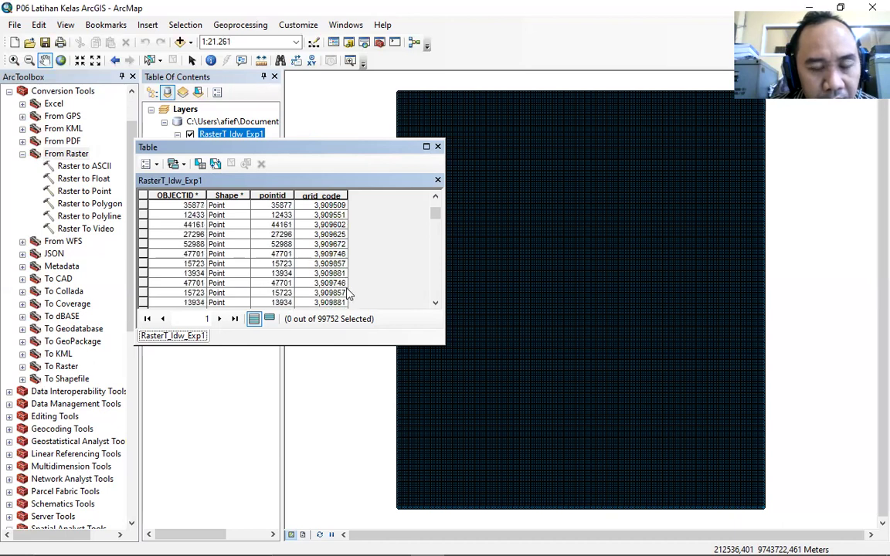
scroll(347, 278, down, 10)
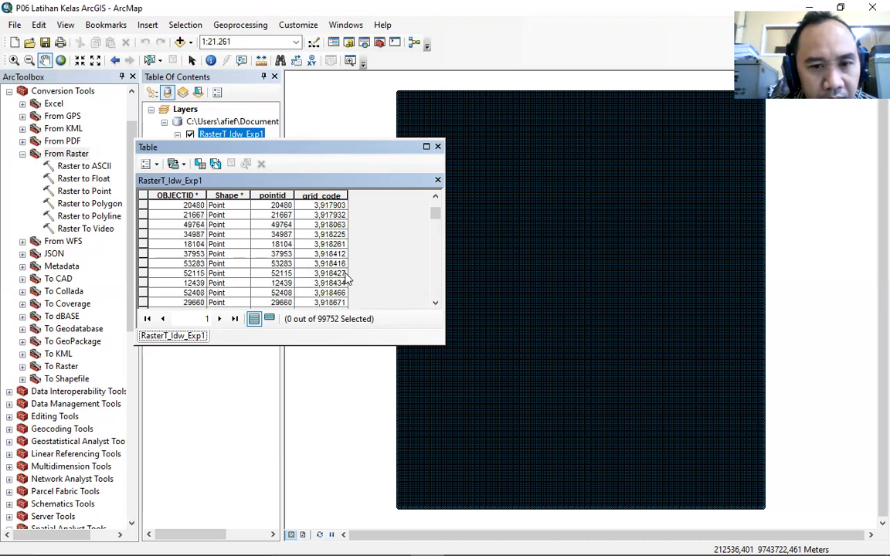
drag(435, 214, 436, 218)
scroll(390, 232, down, 6)
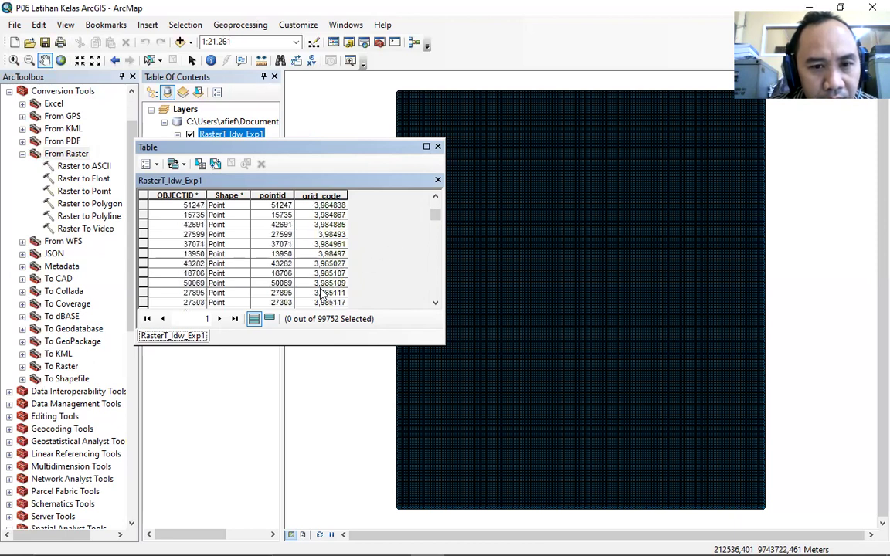
scroll(363, 262, down, 10)
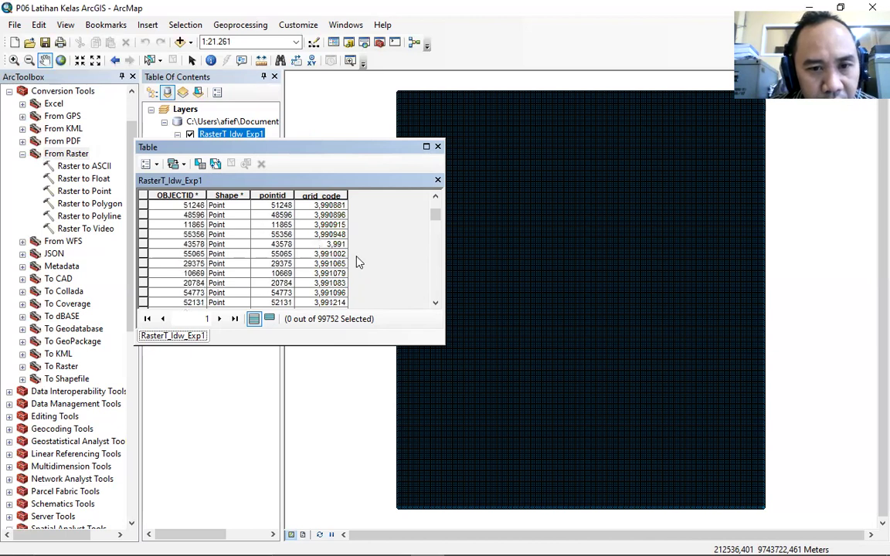
scroll(359, 265, down, 10)
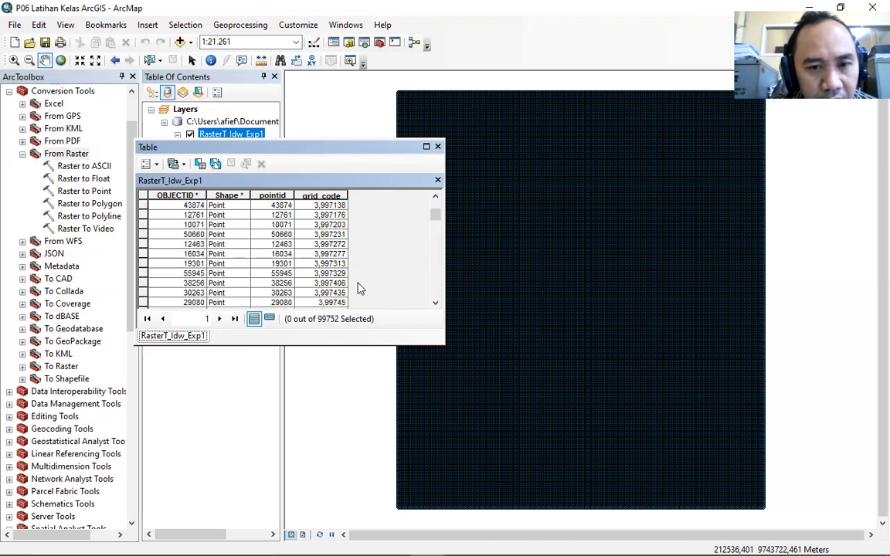
scroll(365, 267, down, 10)
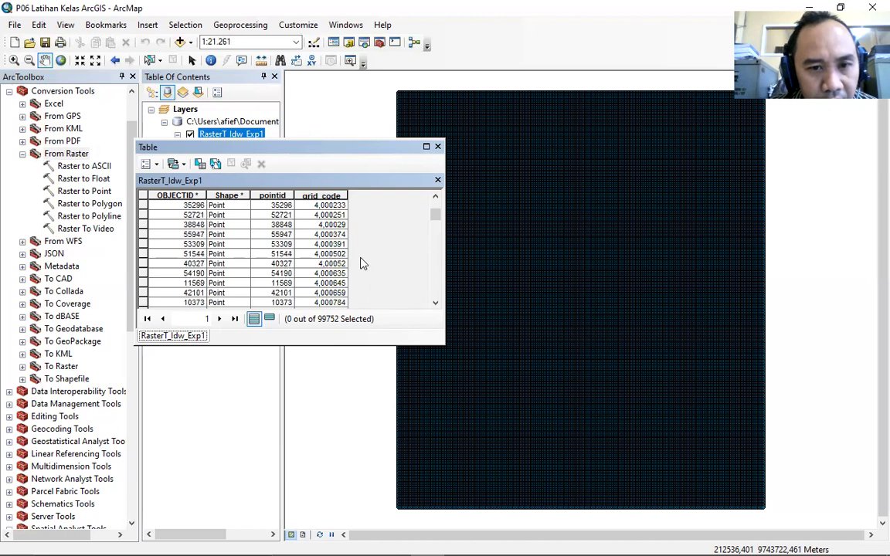
scroll(363, 263, up, 3)
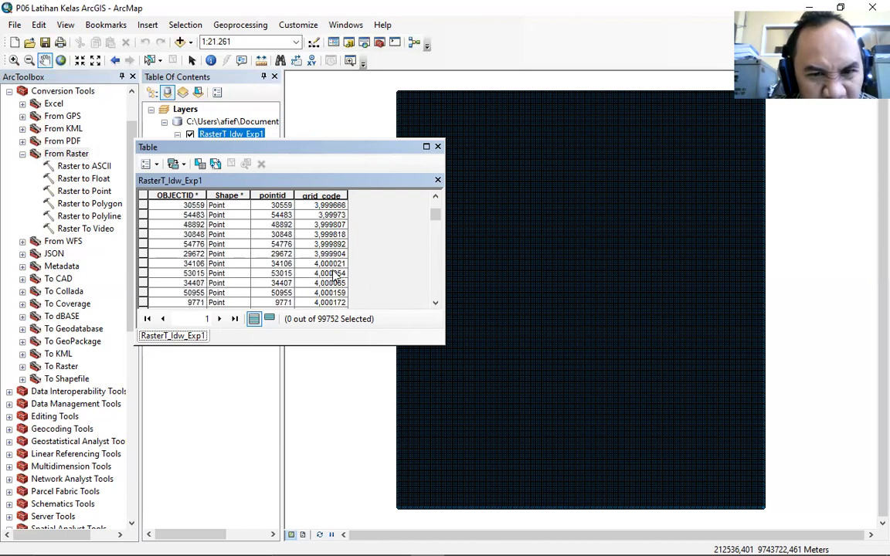
click(340, 264)
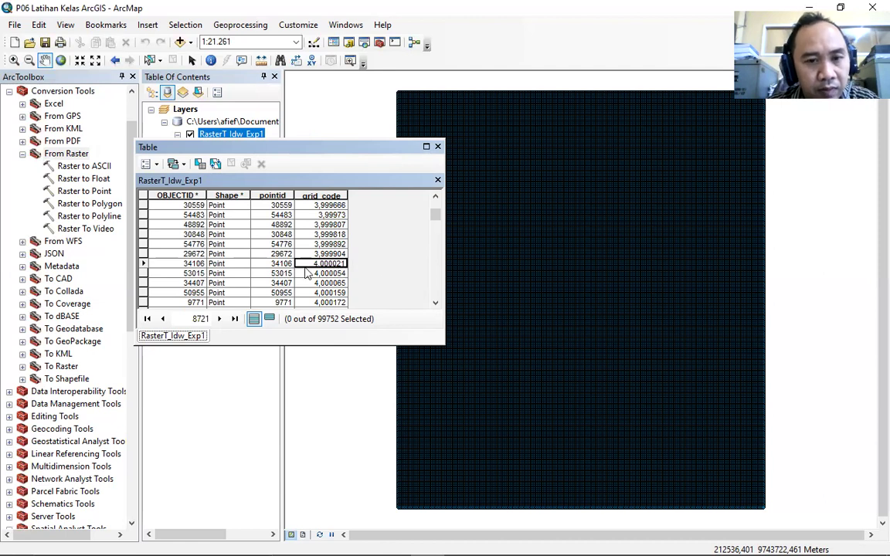
Step: Locate the last record whose grid_code is still below 5 and make its grid_code cell current
drag(435, 215, 435, 242)
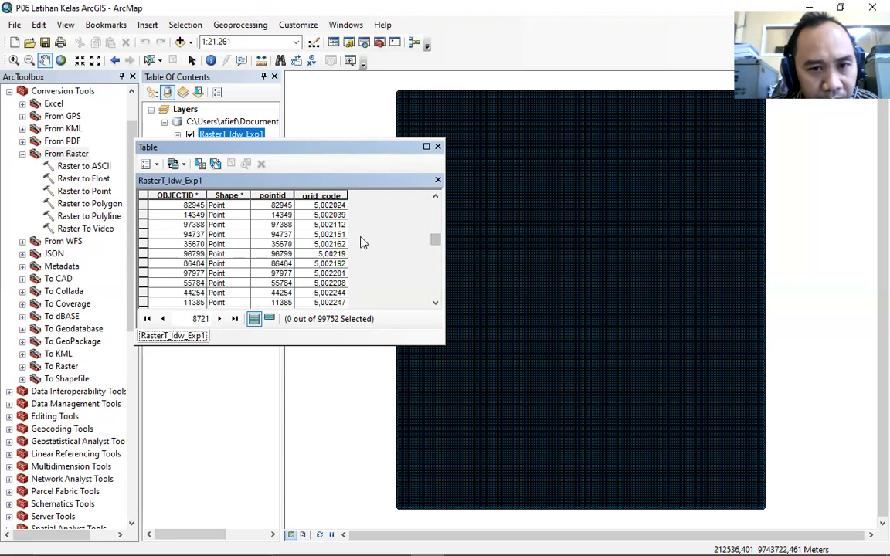
scroll(398, 248, up, 3)
scroll(391, 249, up, 15)
scroll(391, 249, up, 12)
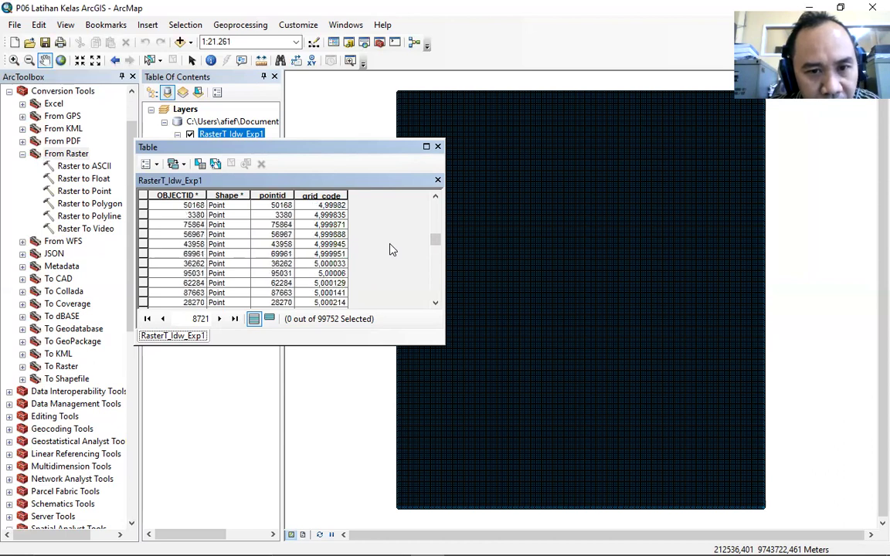
click(332, 255)
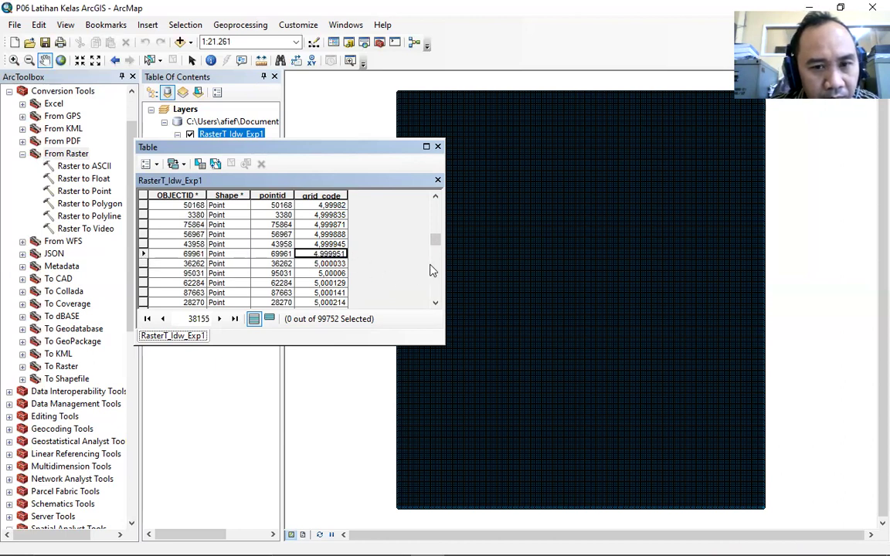
Step: Try to select the run of records whose grid_code lies just below 5
click(286, 255)
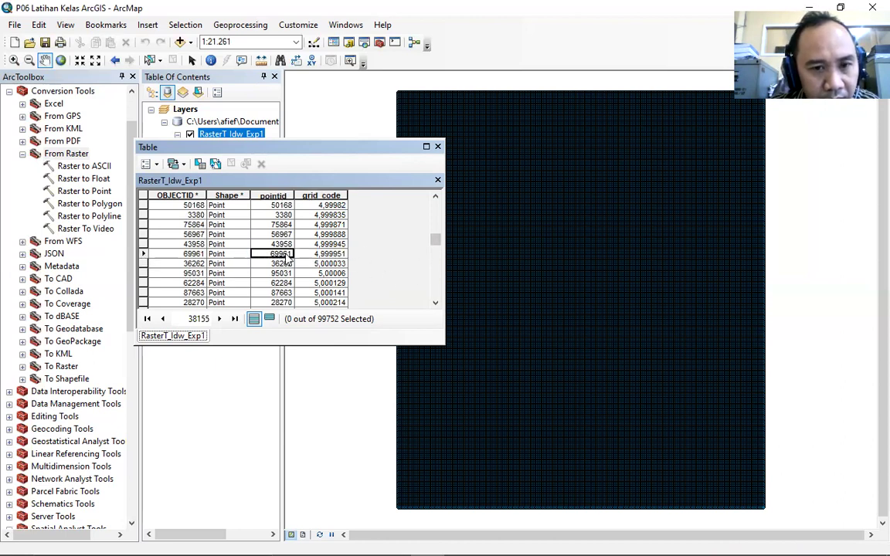
key(Right)
drag(143, 254, 152, 302)
drag(143, 216, 145, 305)
click(337, 264)
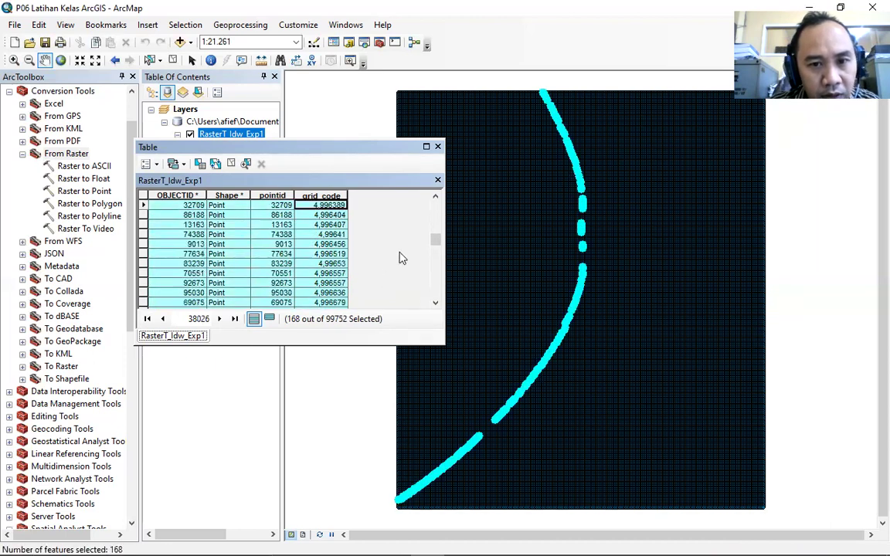
Step: Select the consecutive records from the first grid_code above 4 through 4,27251
drag(433, 243, 435, 216)
scroll(348, 240, down, 8)
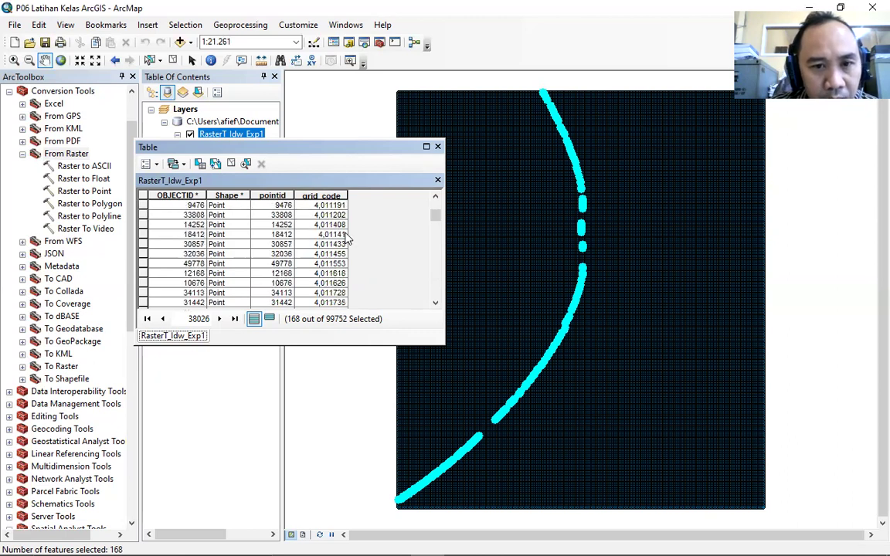
scroll(348, 240, up, 10)
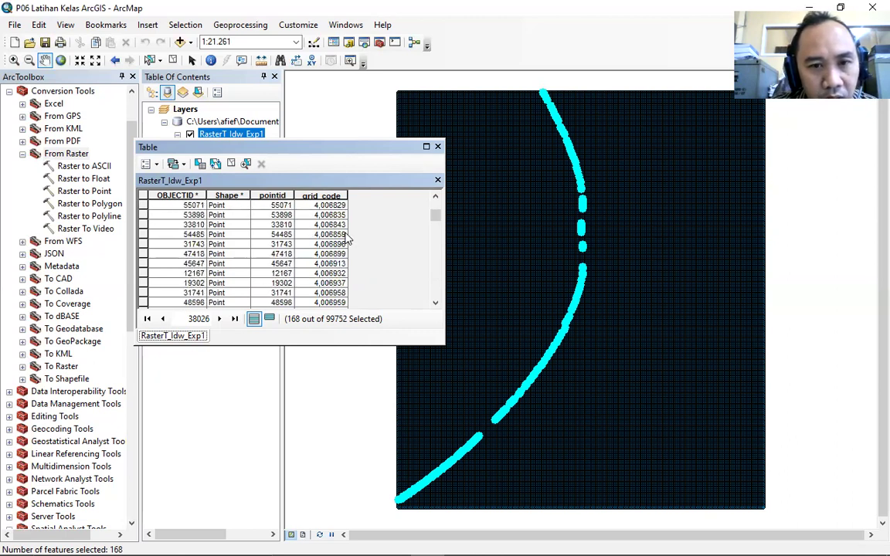
scroll(315, 253, up, 10)
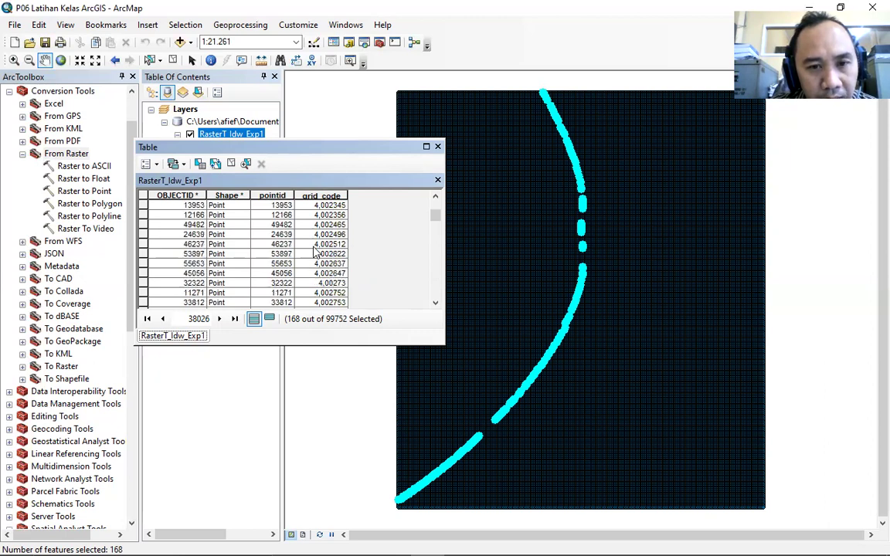
scroll(315, 252, up, 6)
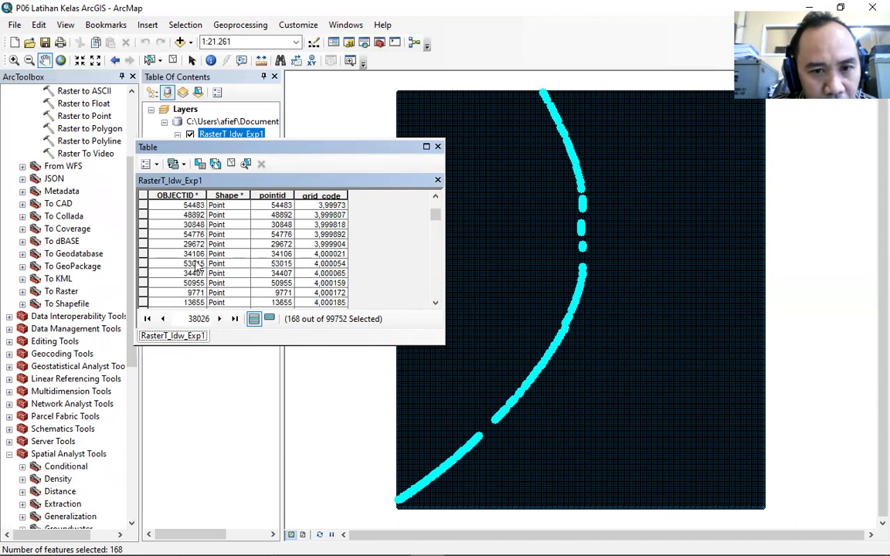
drag(146, 261, 143, 370)
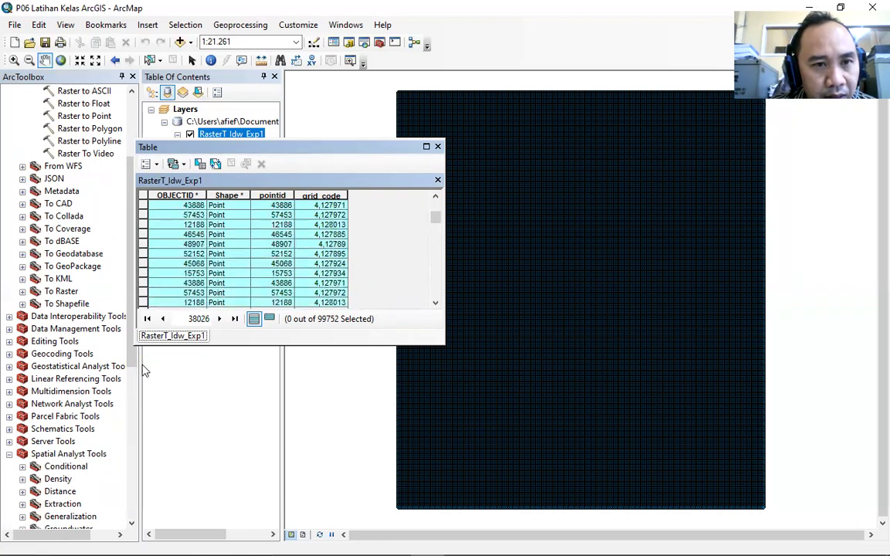
drag(143, 371, 141, 364)
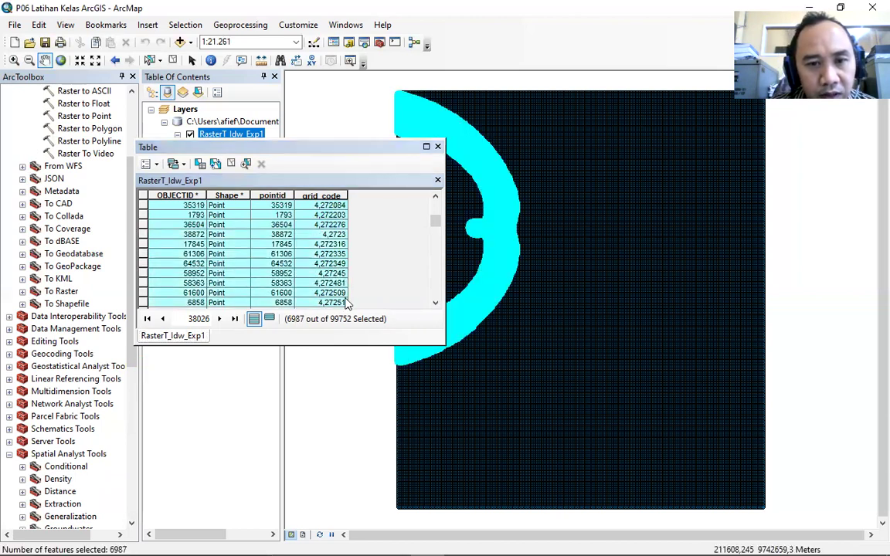
scroll(347, 285, down, 4)
scroll(347, 272, up, 2)
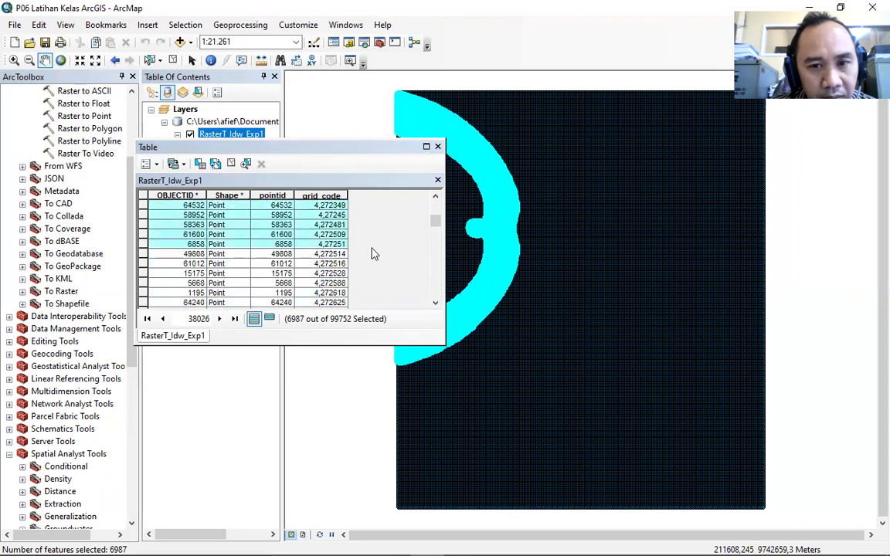
scroll(373, 254, up, 1)
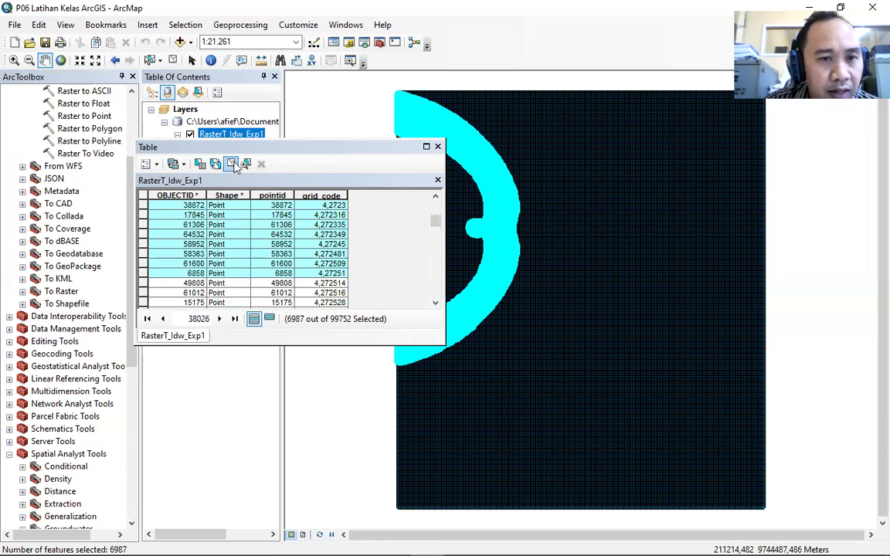
Step: Convert the selected RasterT_Idw_Exp1 points with Point to Raster, using OBJECTID as the value field and a cell size of 100
drag(275, 152, 276, 152)
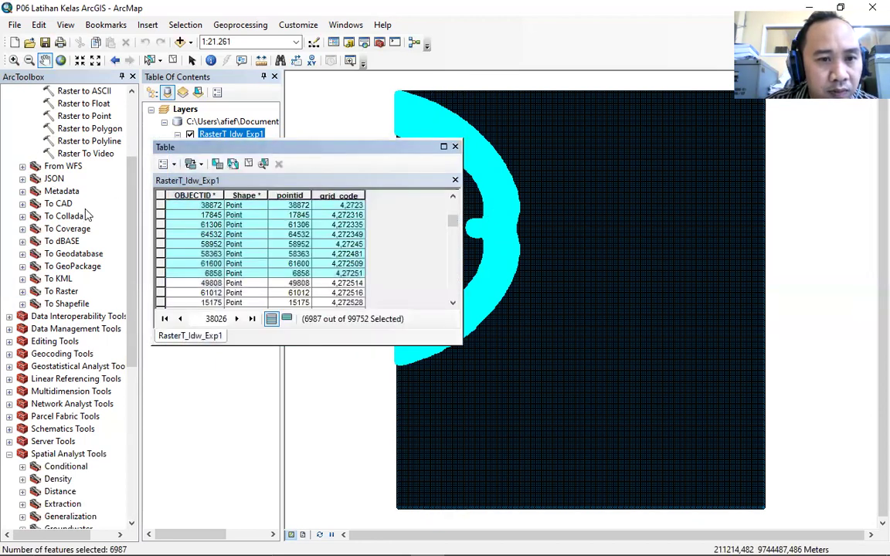
scroll(118, 171, up, 5)
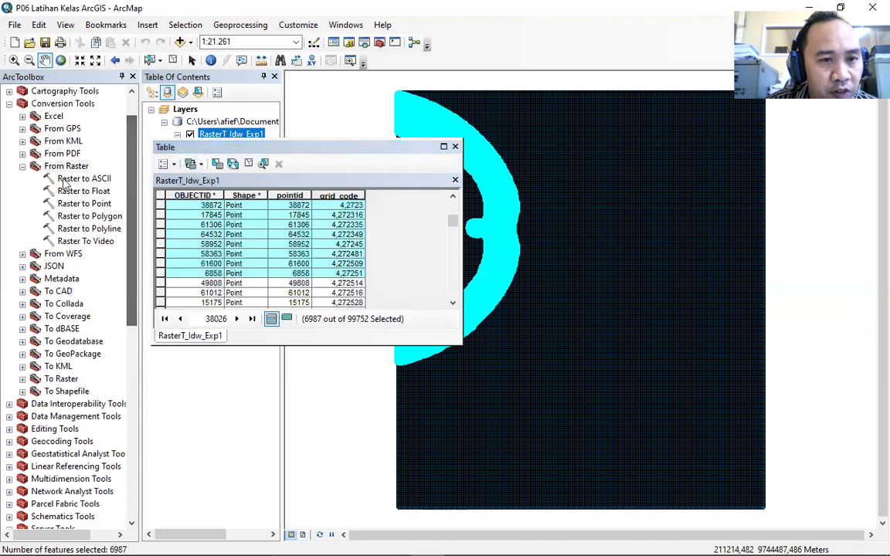
click(23, 166)
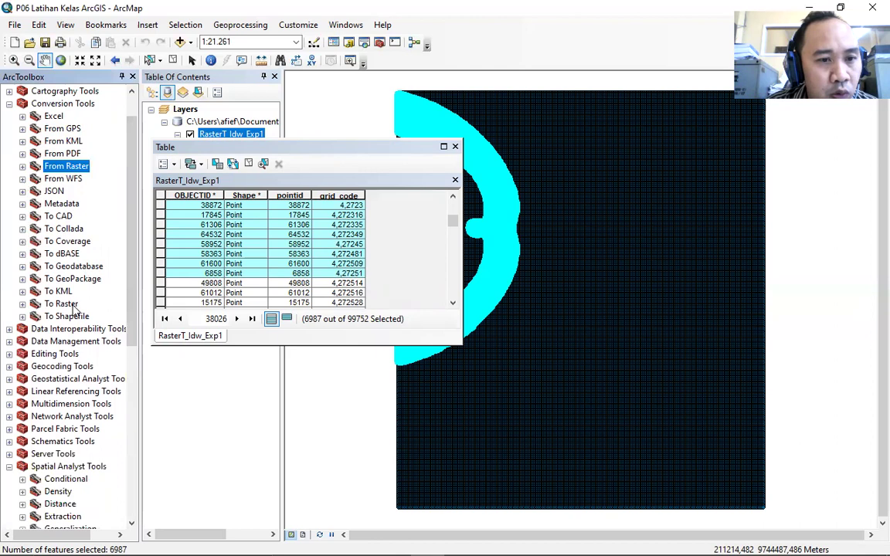
click(22, 304)
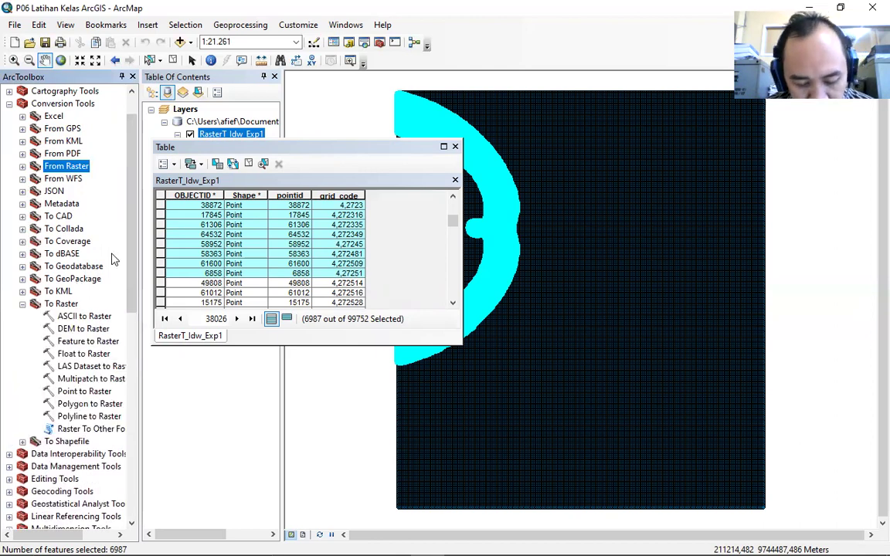
click(83, 391)
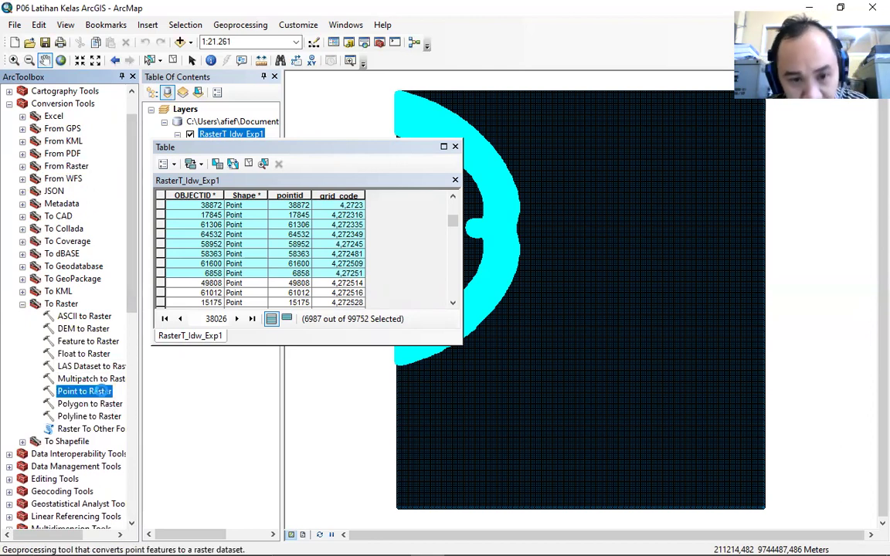
double_click(99, 391)
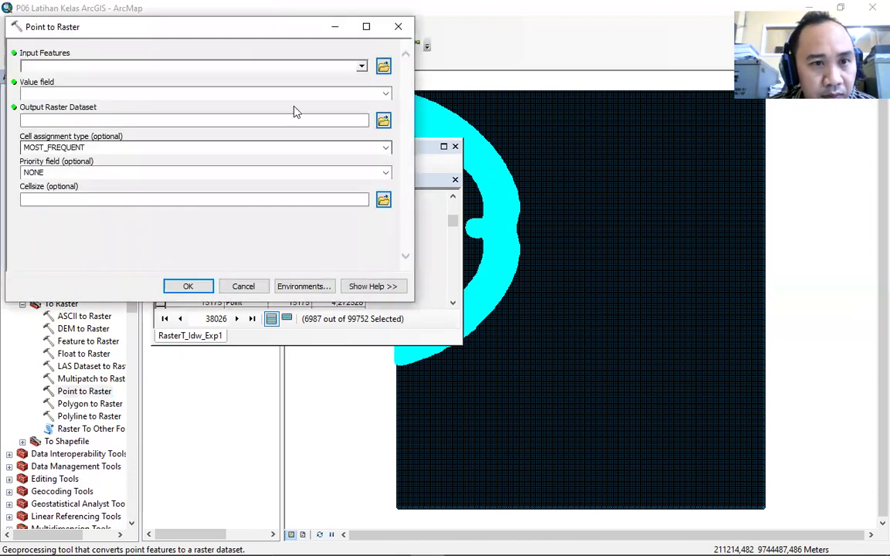
click(362, 66)
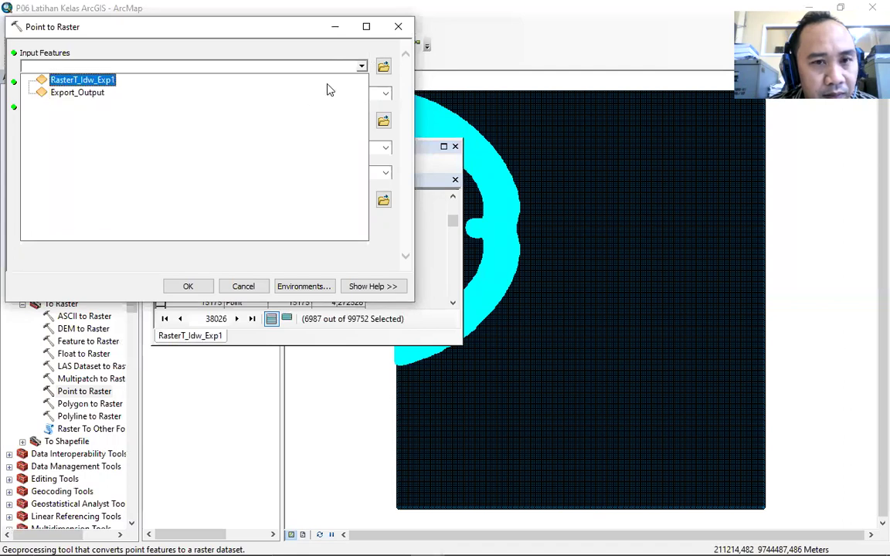
click(168, 79)
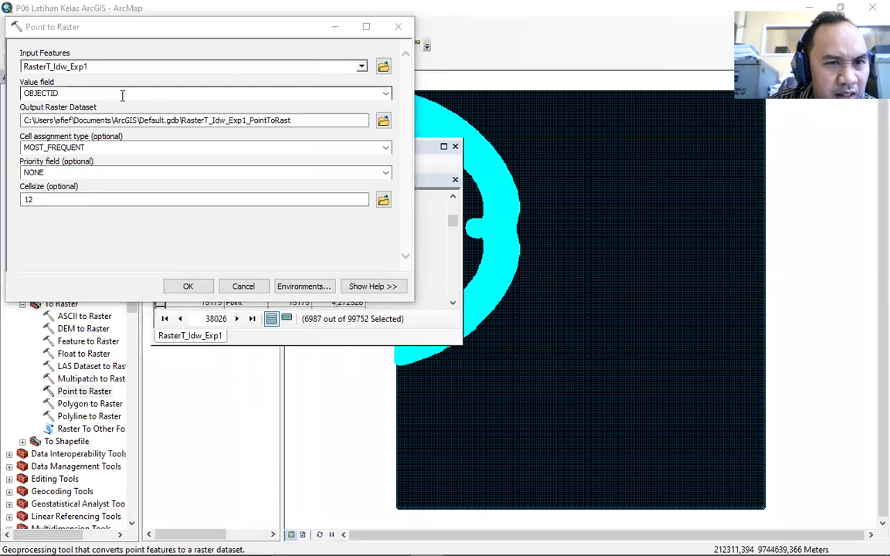
click(113, 199)
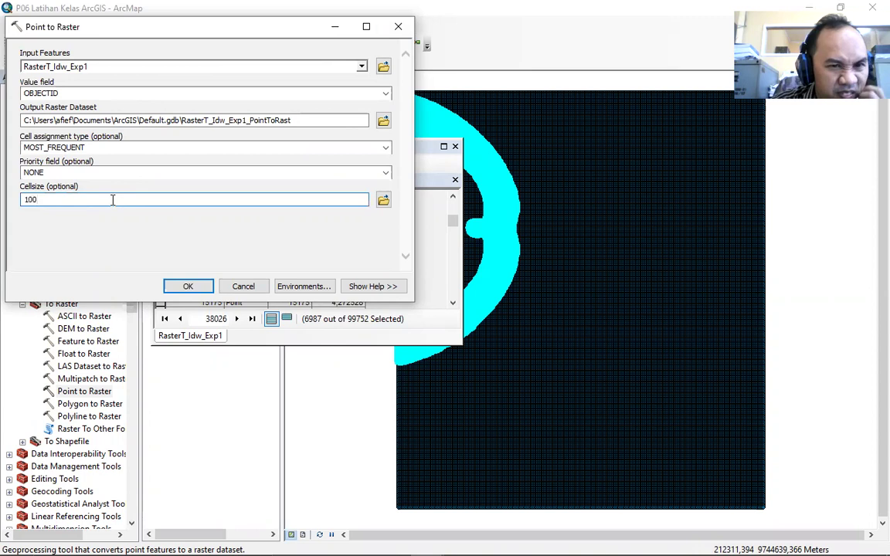
click(188, 287)
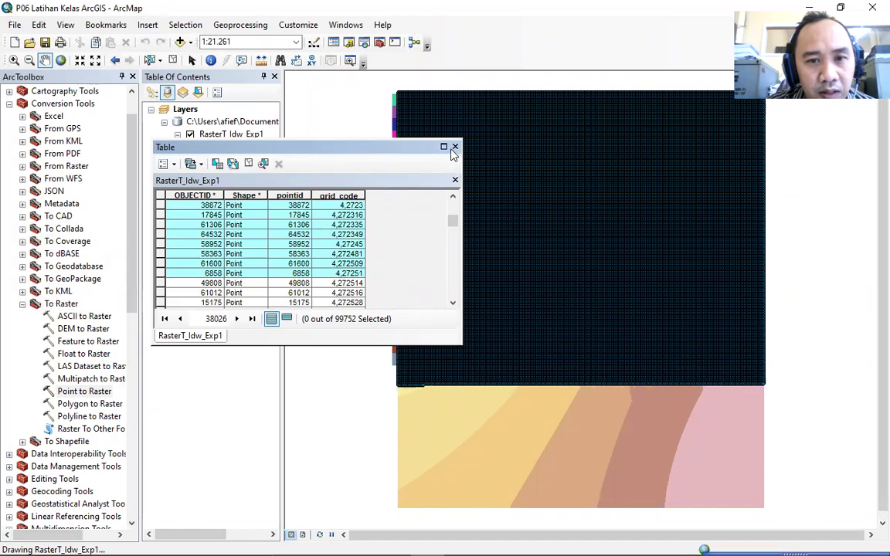
Step: Move the attribute table clear of the layer list and hide the RasterT_Idw_Exp1 point layer
drag(262, 147, 100, 285)
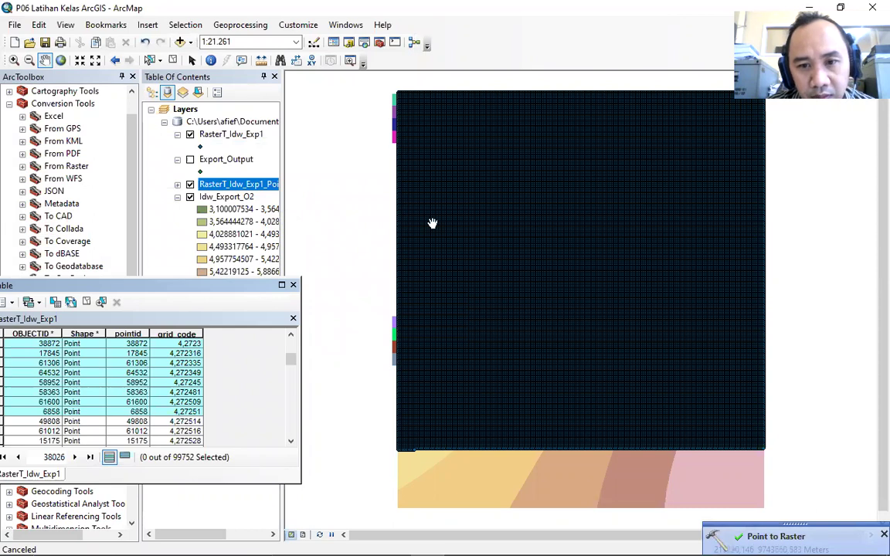
scroll(447, 292, up, 2)
click(190, 135)
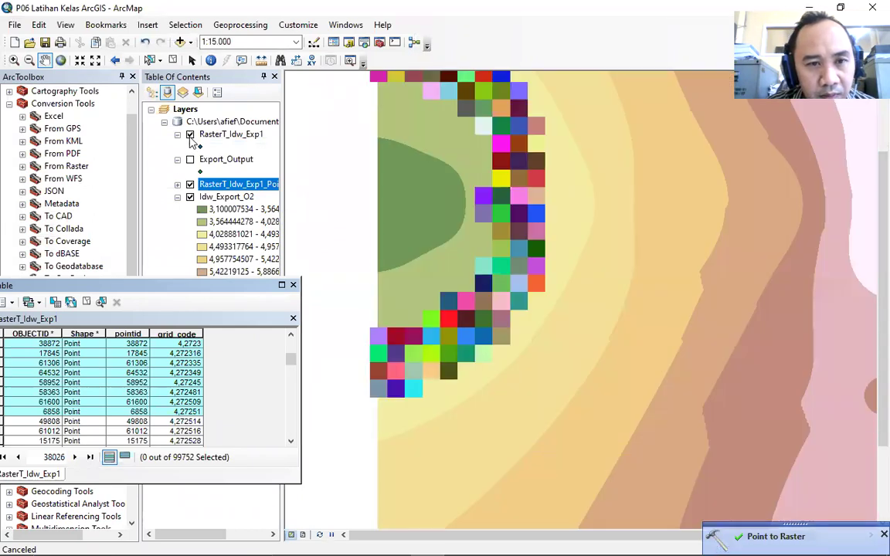
scroll(413, 248, up, 1)
scroll(413, 248, down, 2)
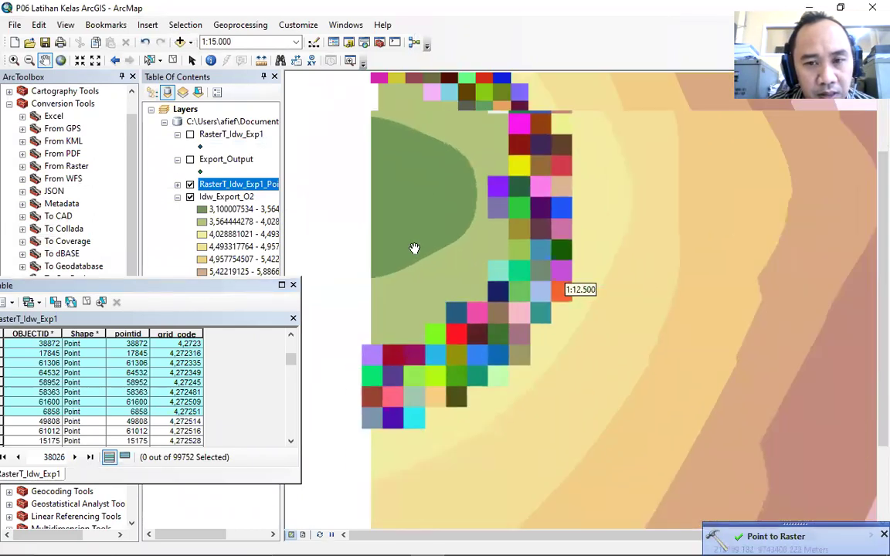
Step: Close the attribute table and hide the Idw_Export_O2 raster so only the converted raster is displayed
click(178, 184)
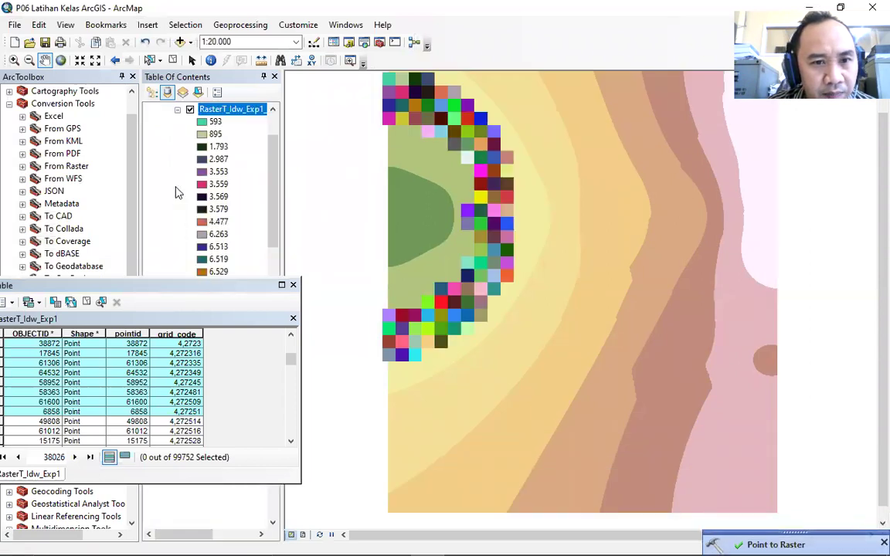
click(179, 116)
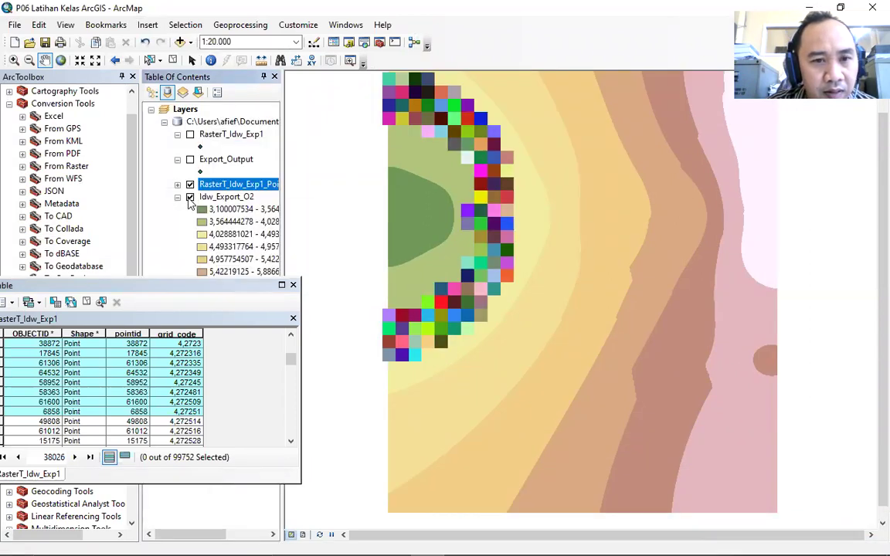
click(293, 285)
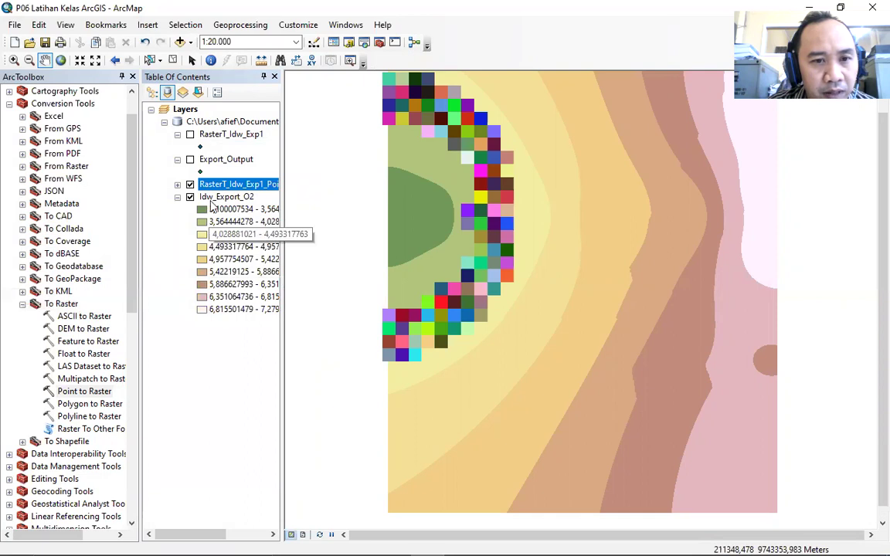
click(190, 197)
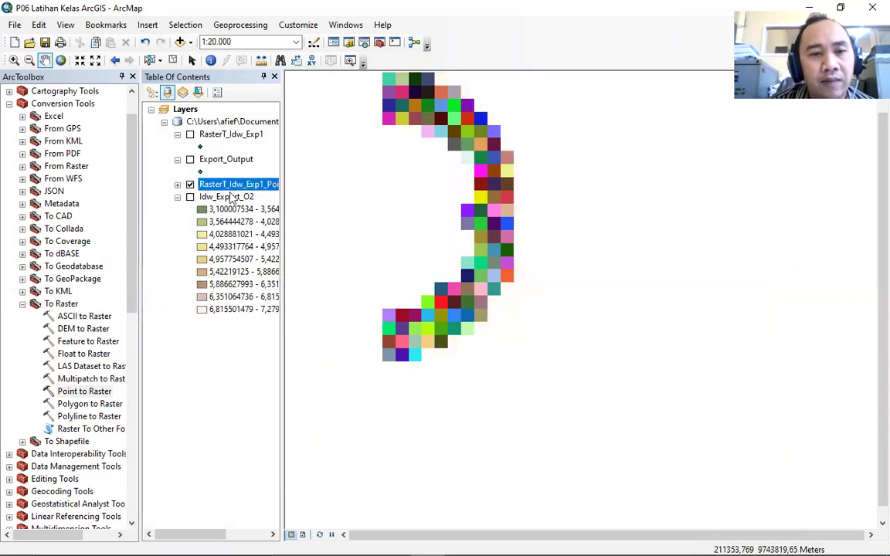
Step: Examine the converted raster's cells on the map and its legend classes, restoring the map to full extent
click(179, 185)
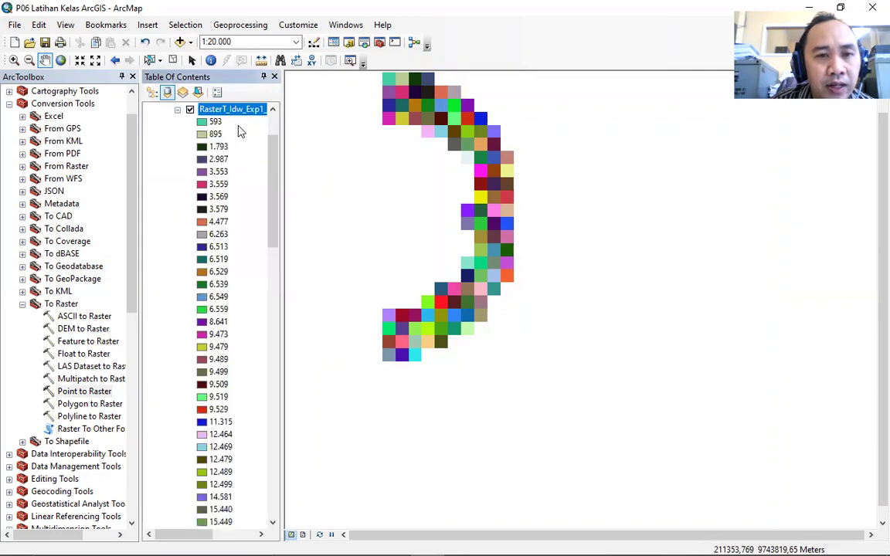
scroll(432, 228, up, 2)
scroll(372, 222, down, 1)
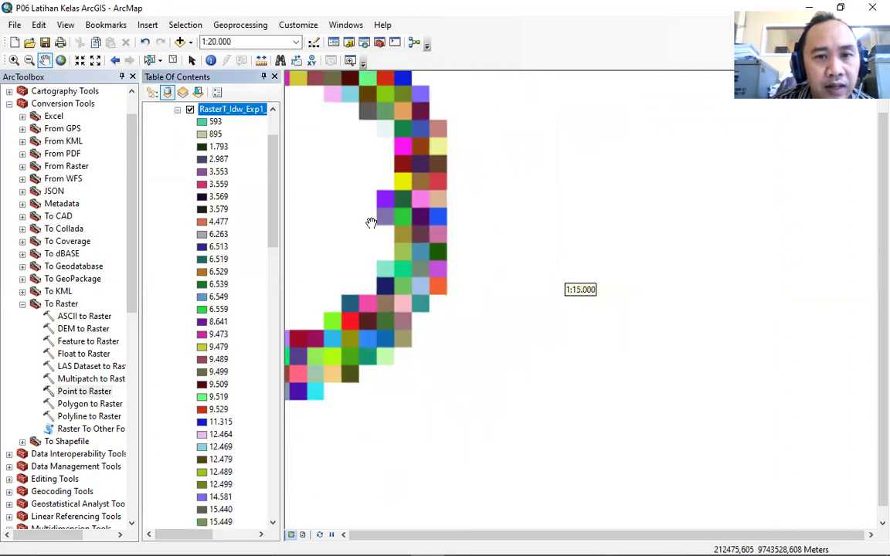
scroll(404, 231, up, 3)
scroll(404, 231, down, 3)
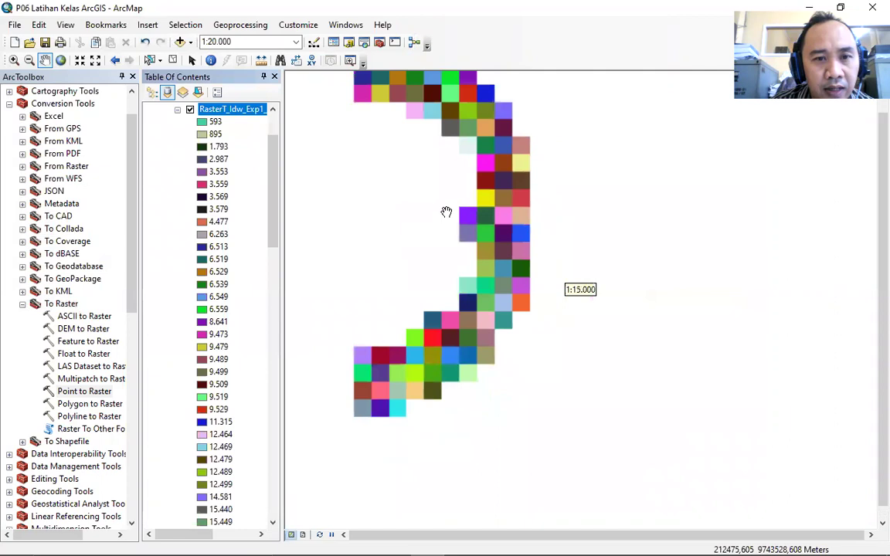
scroll(468, 232, up, 1)
right_click(457, 183)
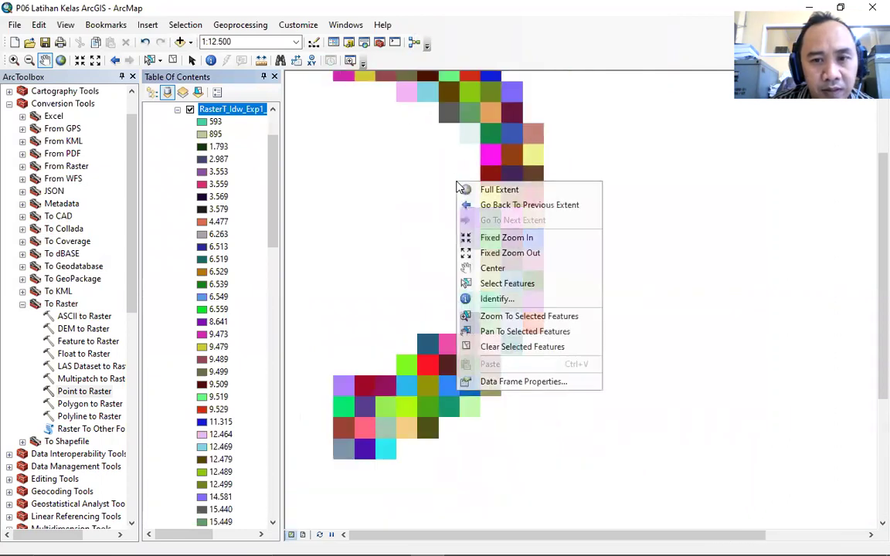
click(494, 190)
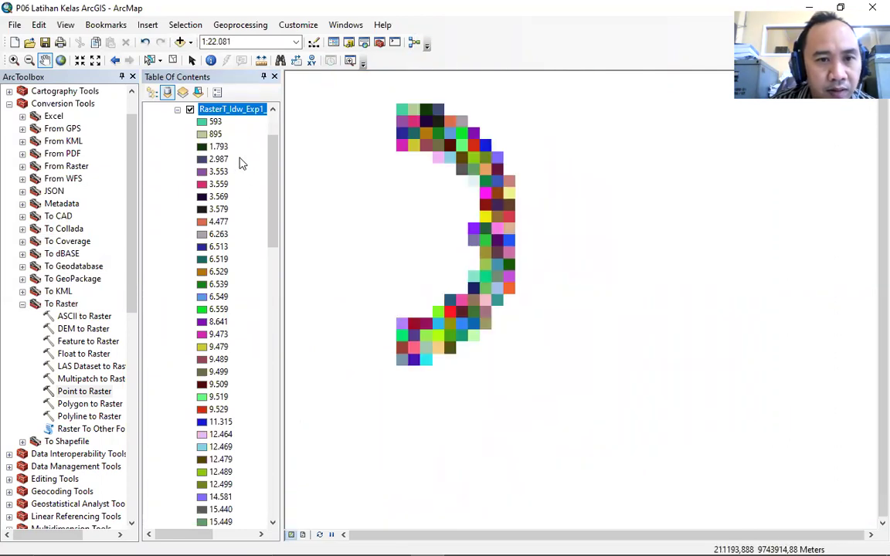
drag(275, 162, 303, 468)
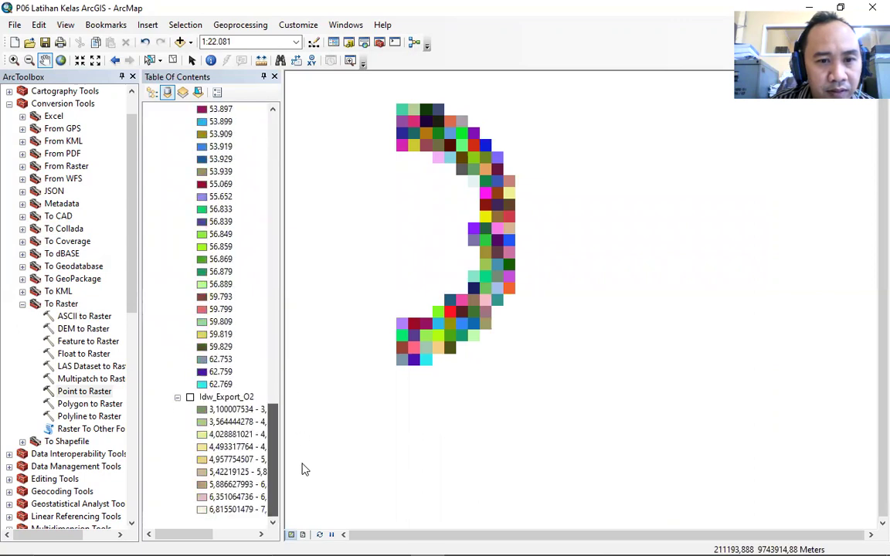
drag(298, 430, 272, 139)
click(176, 186)
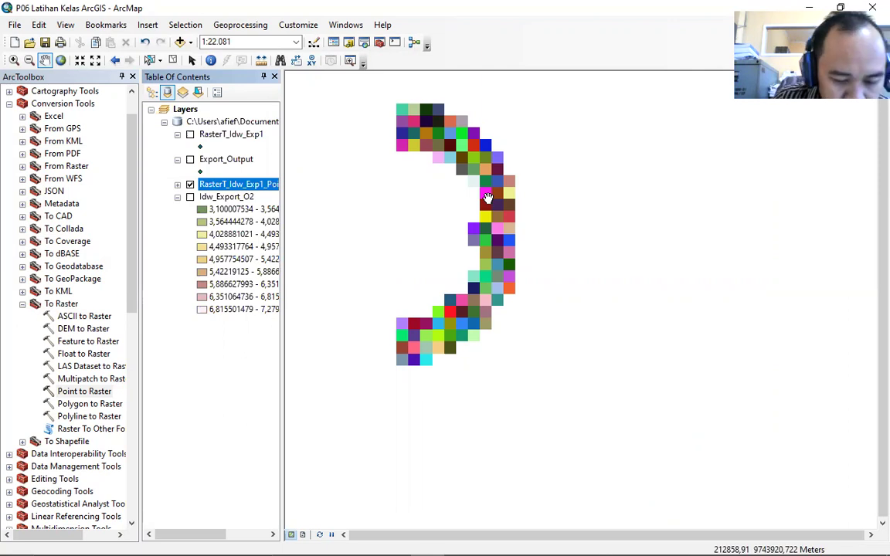
Step: Expand the legend of RasterT_Idw_Exp1_PointToRast and take a brief look at its attribute table
click(178, 185)
right_click(227, 112)
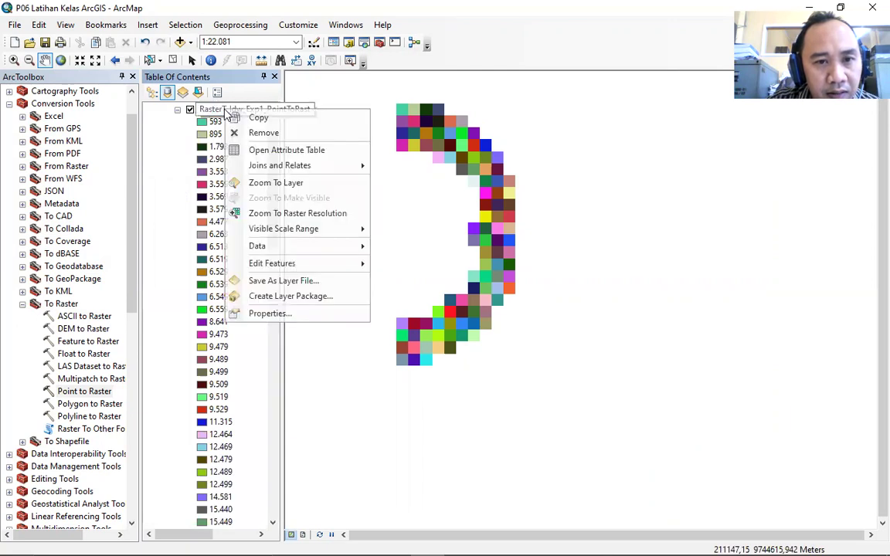
click(323, 151)
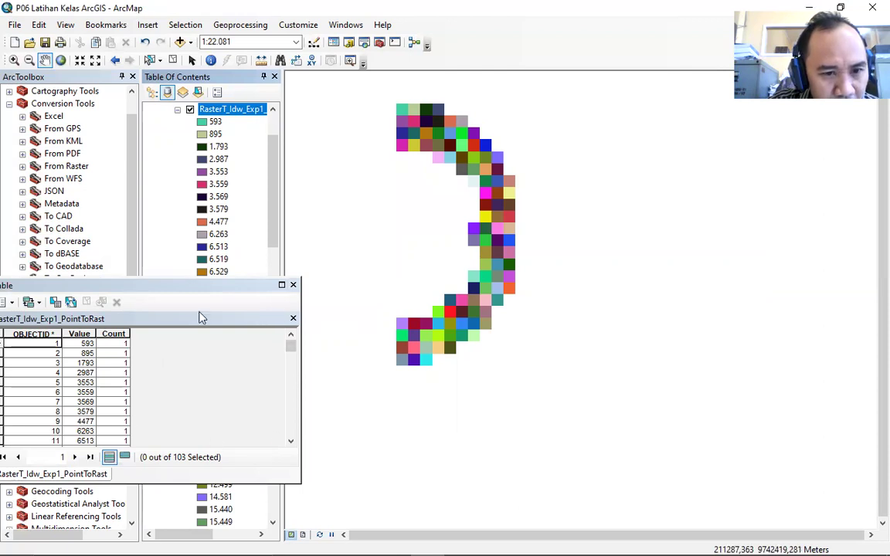
click(293, 284)
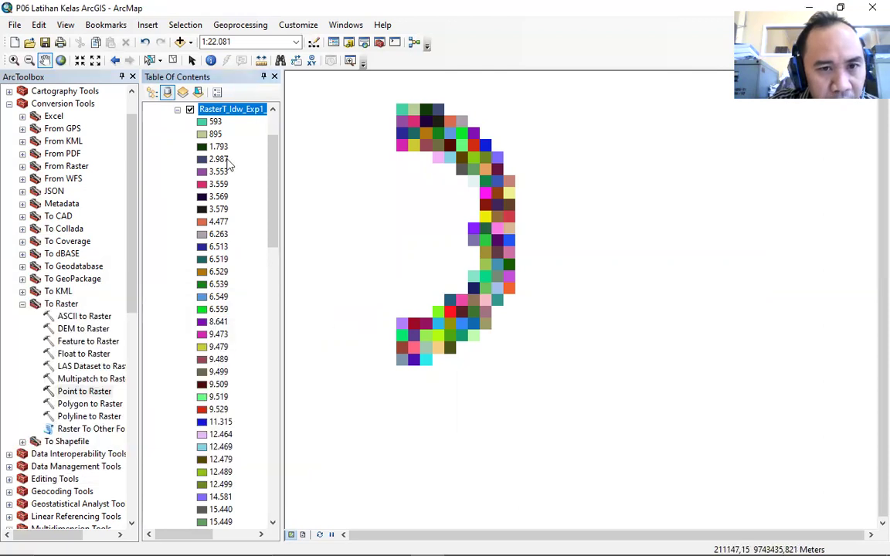
Step: Reopen the RasterT_Idw_Exp1_PointToRast attribute table and review its OBJECTID, Value and Count records from first to last before closing it
right_click(235, 113)
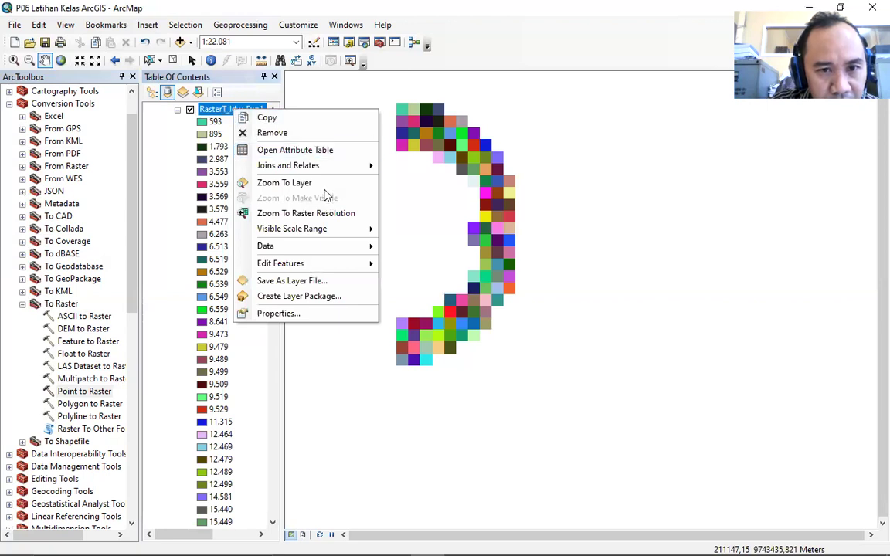
mouse_move(337, 246)
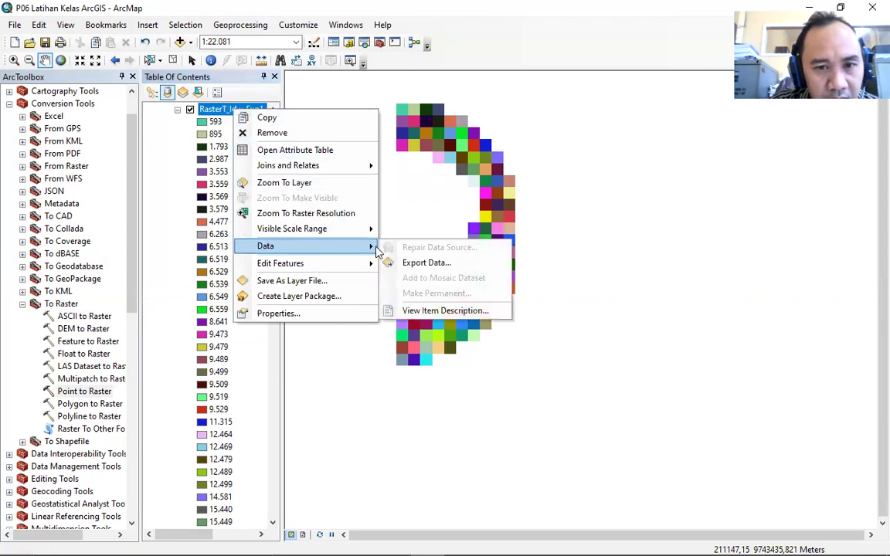
mouse_move(347, 166)
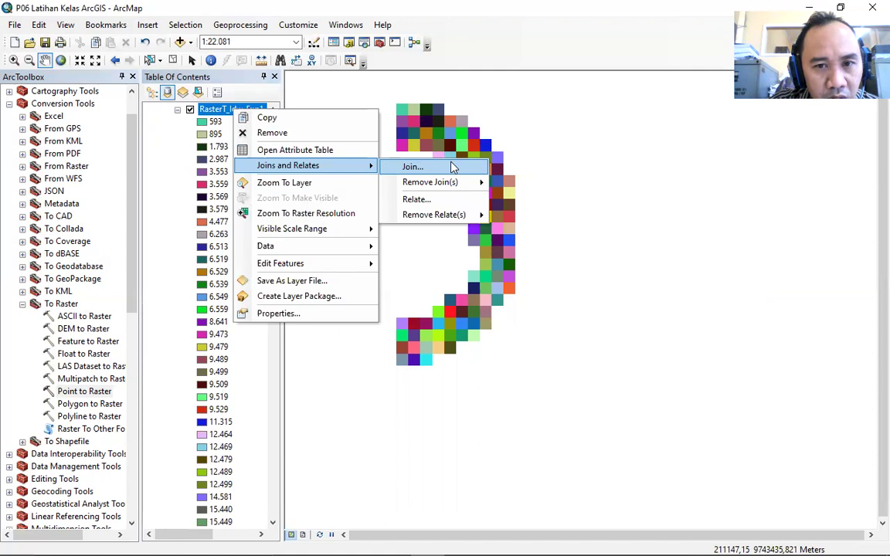
click(320, 149)
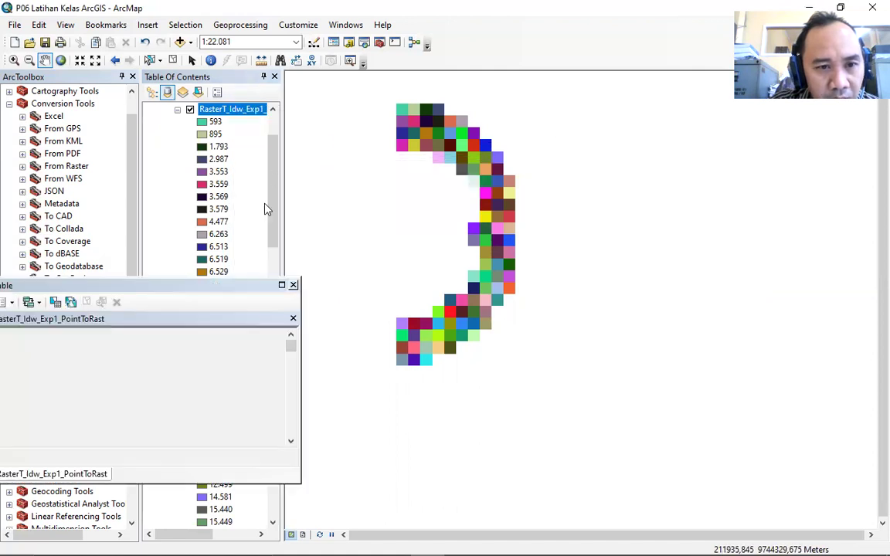
drag(179, 292, 418, 252)
scroll(376, 341, down, 6)
scroll(534, 360, down, 20)
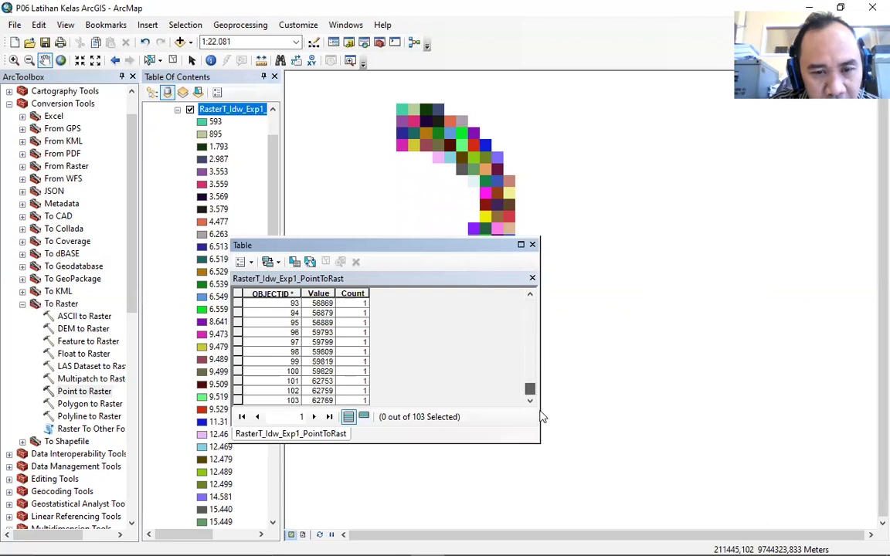
scroll(289, 356, up, 20)
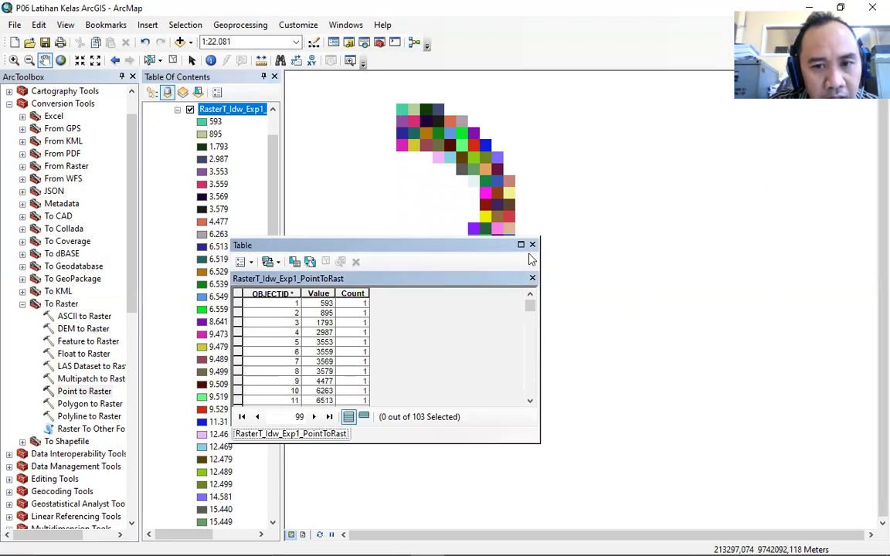
click(532, 245)
Step: Collapse the legend of RasterT_Idw_Exp1_PointToRast and display the Idw_Export_O2 raster beneath it
click(190, 110)
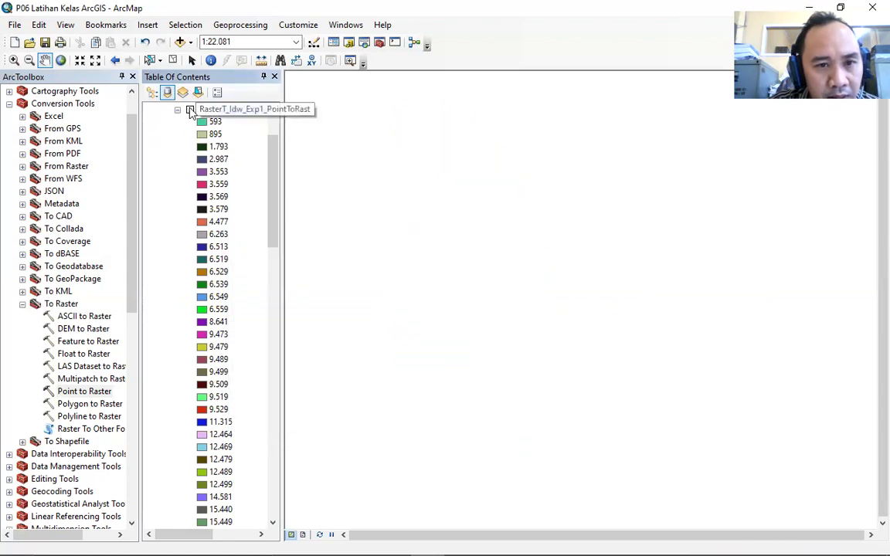
click(190, 111)
click(177, 110)
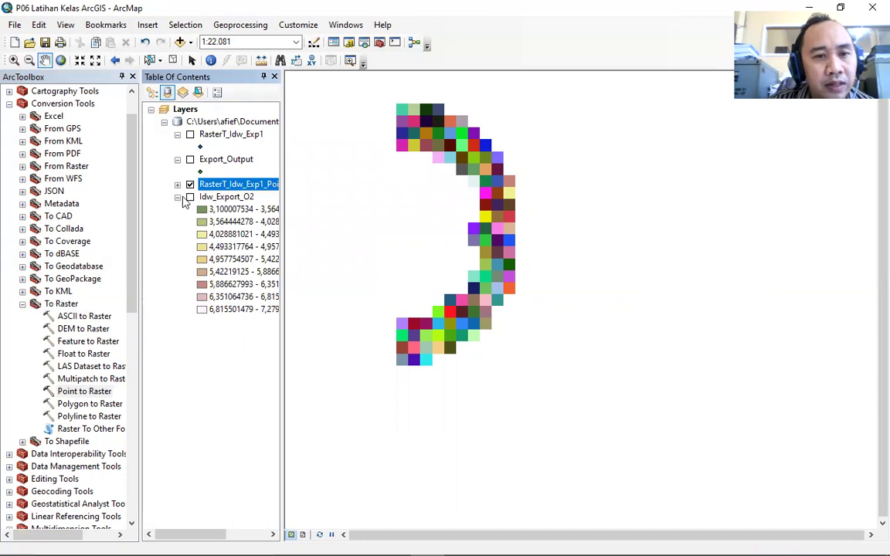
click(190, 197)
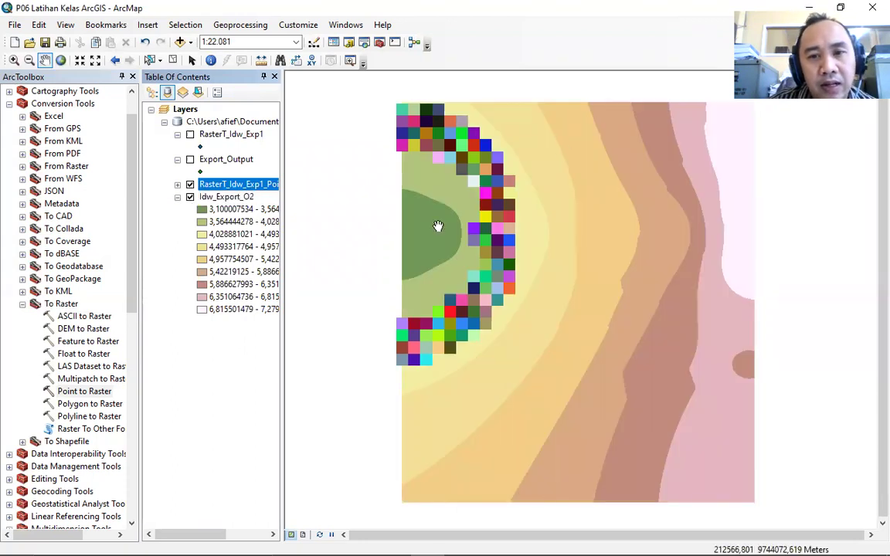
click(190, 134)
click(190, 135)
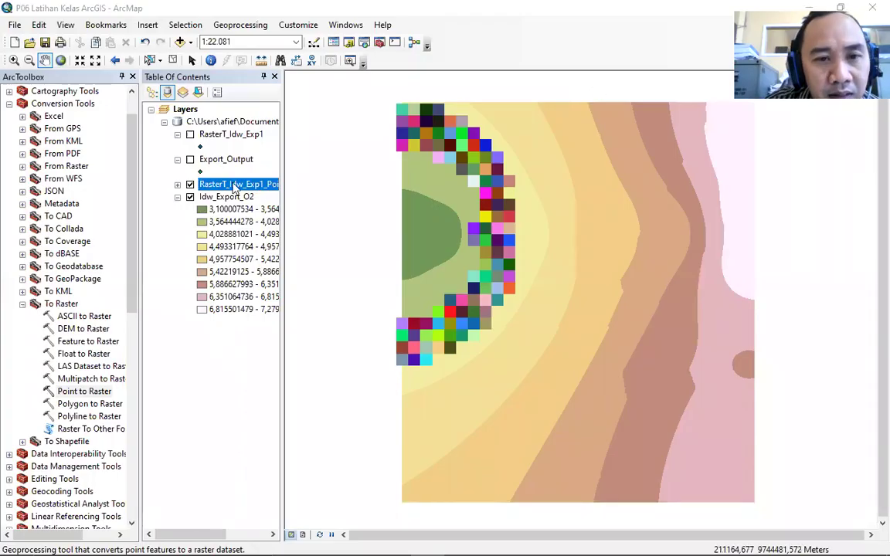
Step: Recheck the Value field in the first converted raster's attribute table, and close the table
right_click(241, 188)
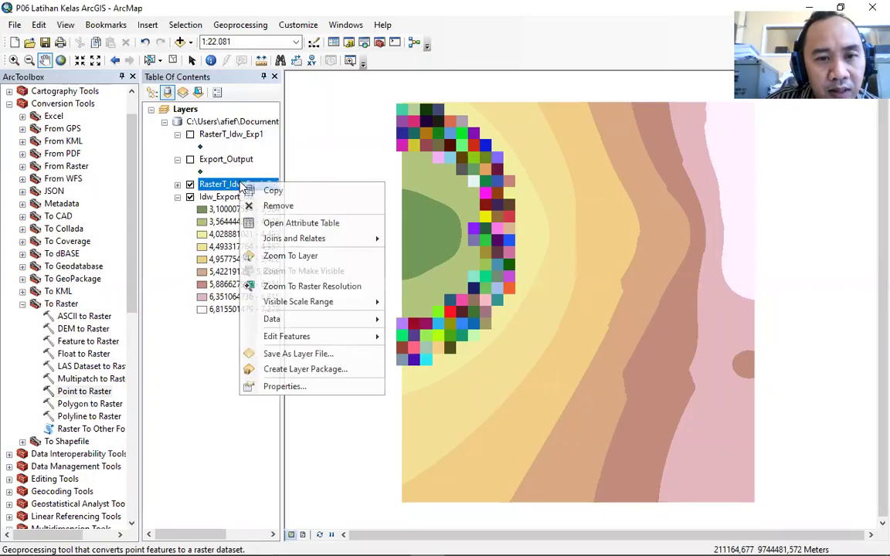
click(308, 217)
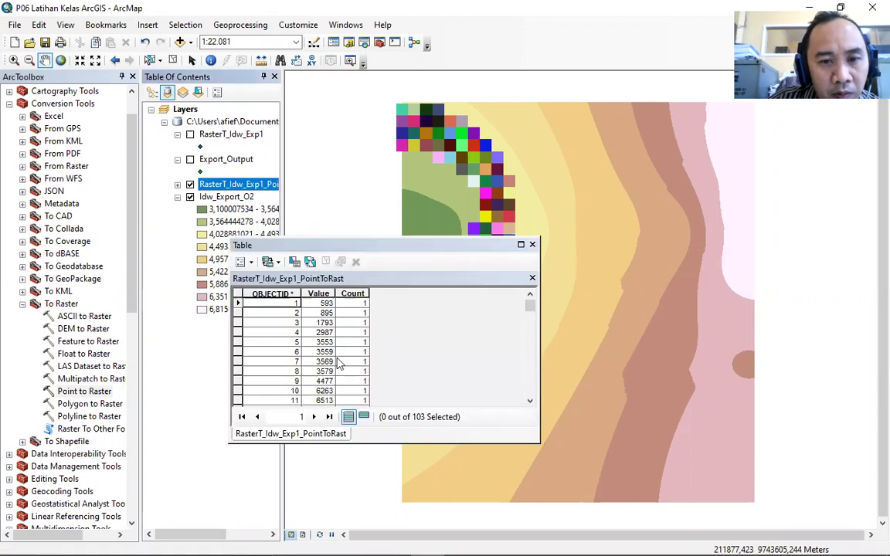
click(532, 245)
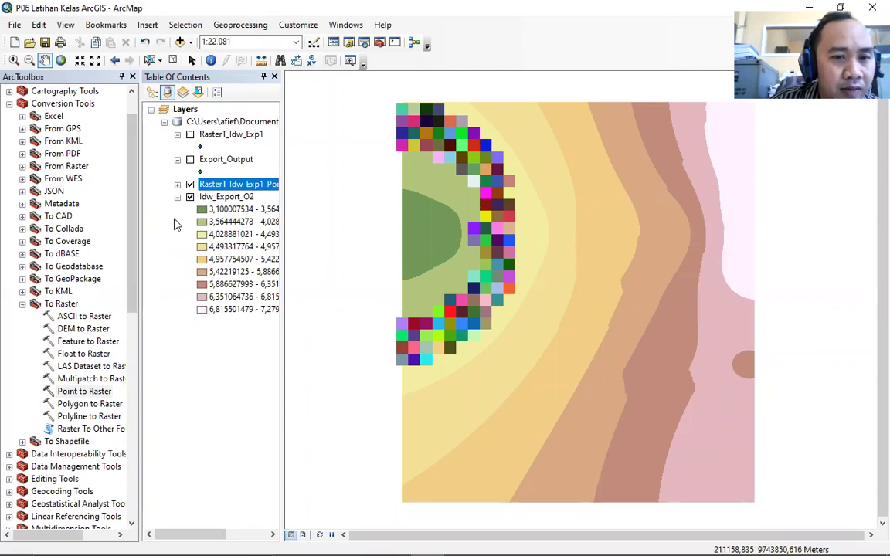
click(241, 187)
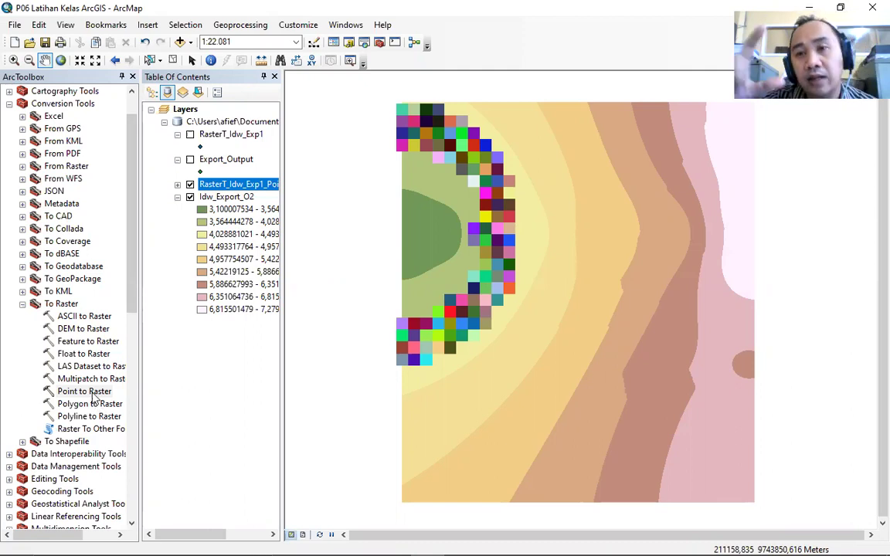
Step: Convert the RasterT_Idw_Exp1 points with Point to Raster, using grid_code as the value field and a finer cell size than the first conversion
double_click(91, 394)
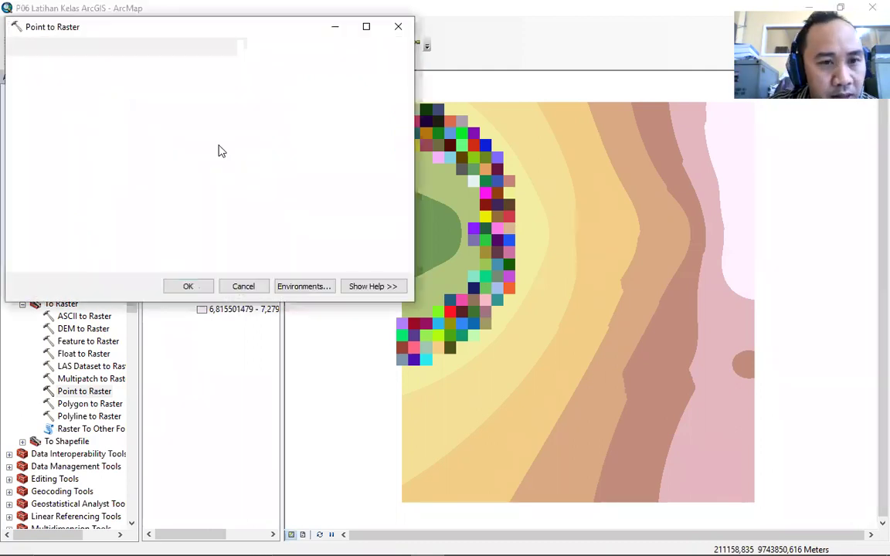
click(362, 68)
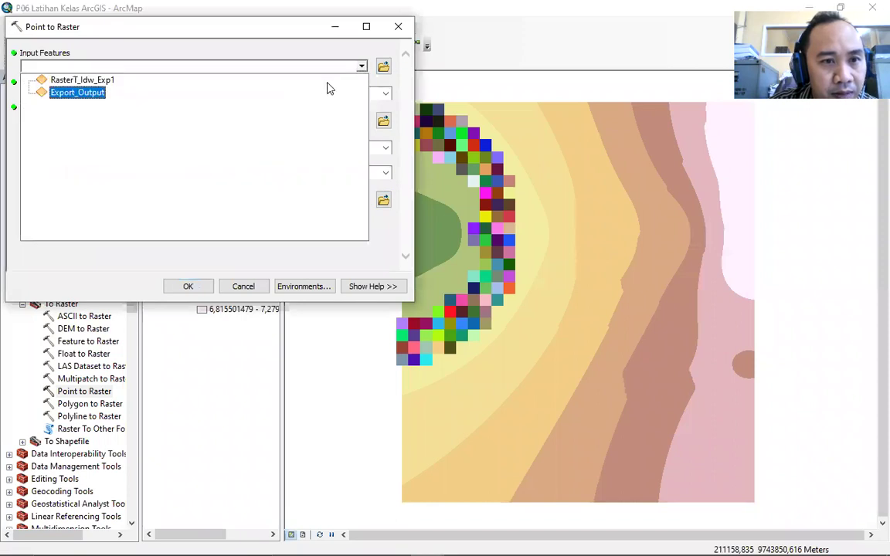
click(327, 78)
click(385, 94)
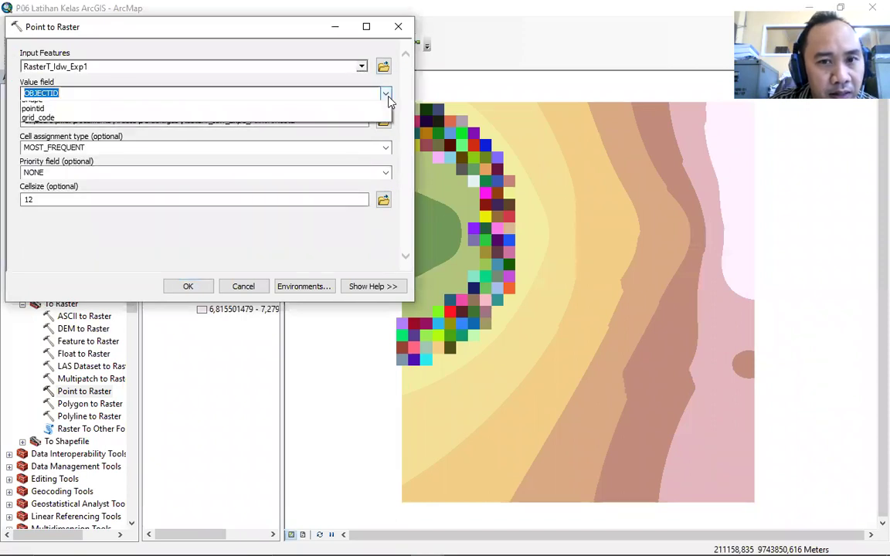
click(324, 135)
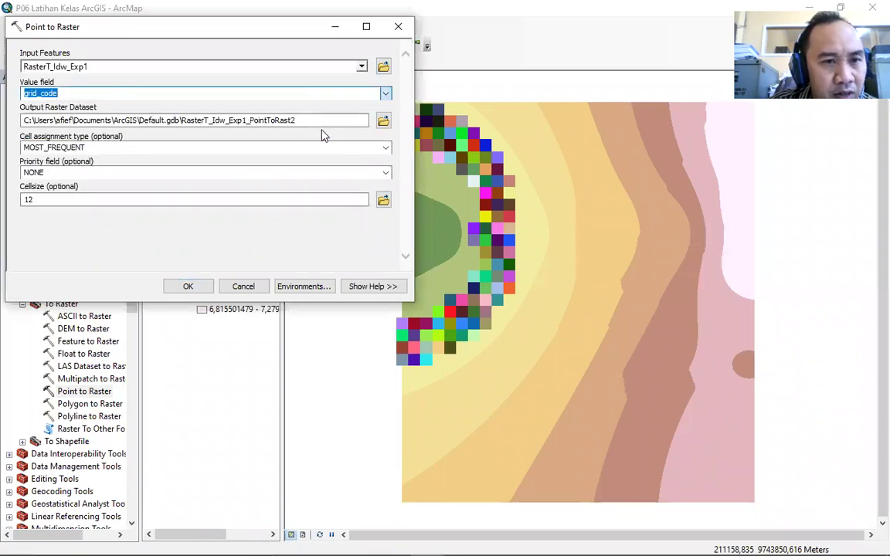
click(259, 197)
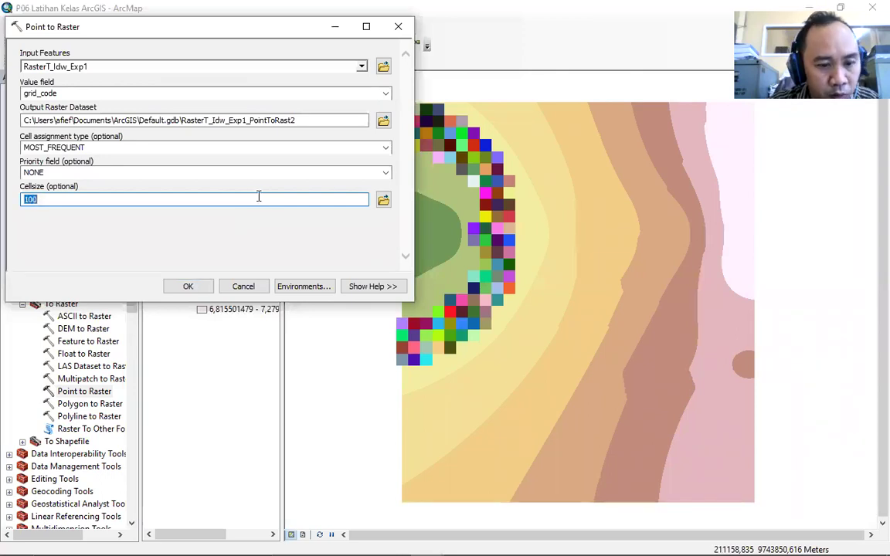
click(188, 285)
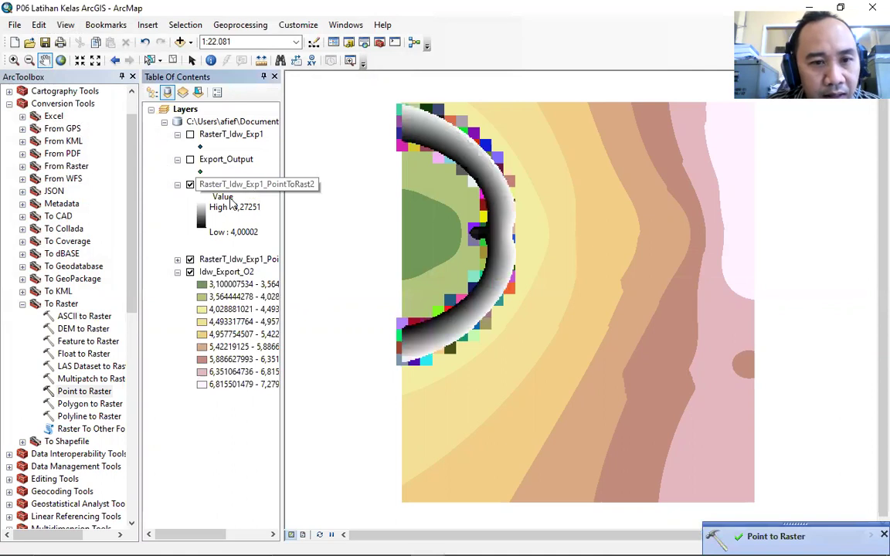
Step: Hide the first converted raster, RasterT_Idw_Exp1_PointToRast, leaving the grid_code raster displayed over Idw_Export_O2
click(178, 261)
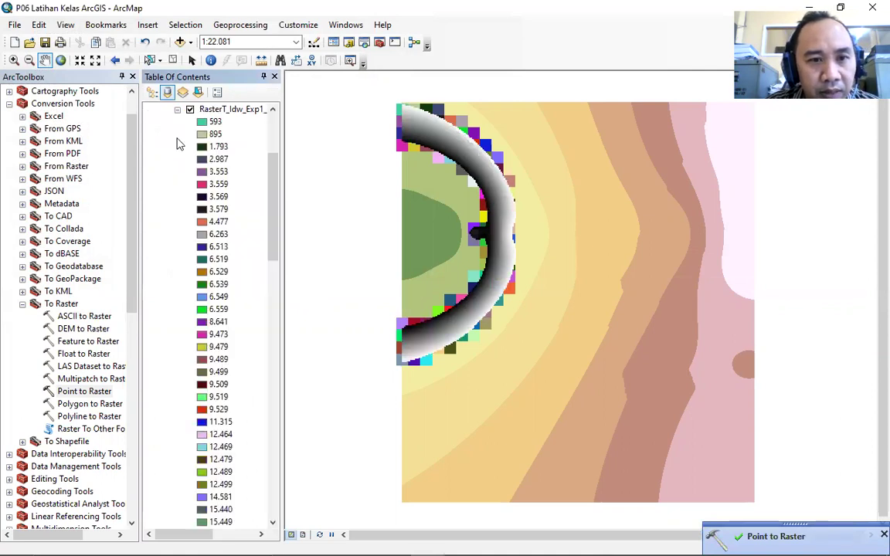
click(165, 109)
click(153, 109)
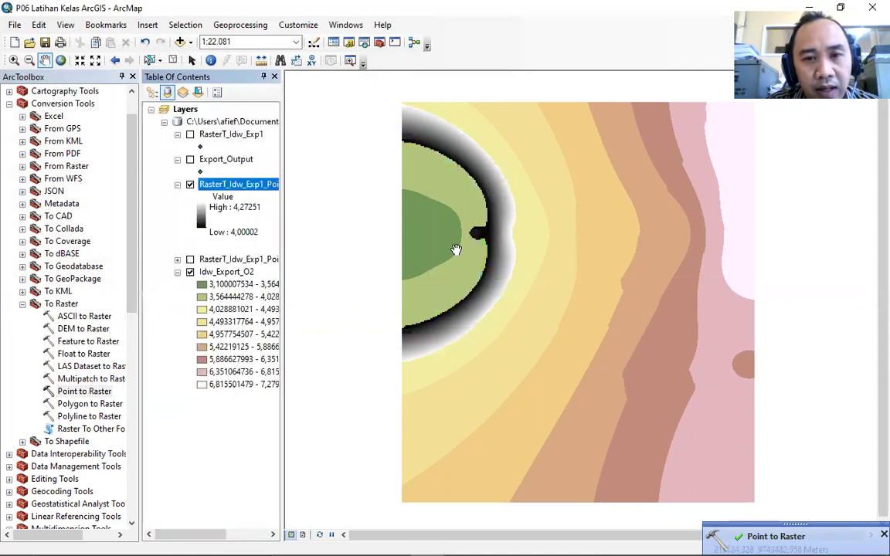
scroll(456, 250, up, 1)
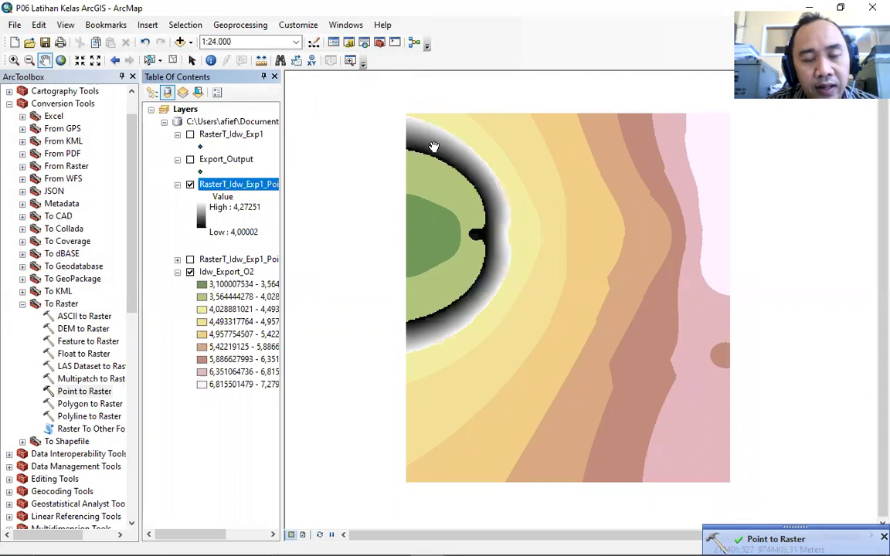
Step: Check whether RasterT_Idw_Exp1_PointToRast2 offers an attribute table, and restore the map to full extent
right_click(234, 186)
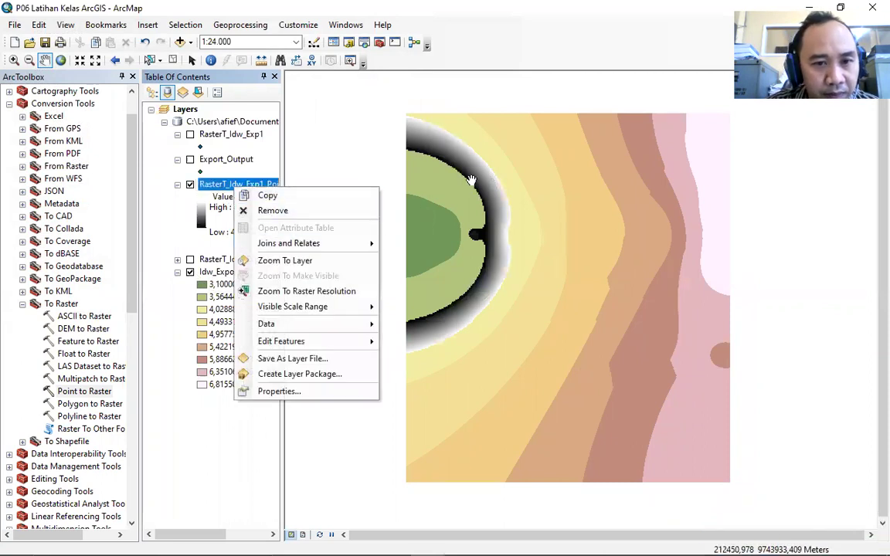
click(475, 172)
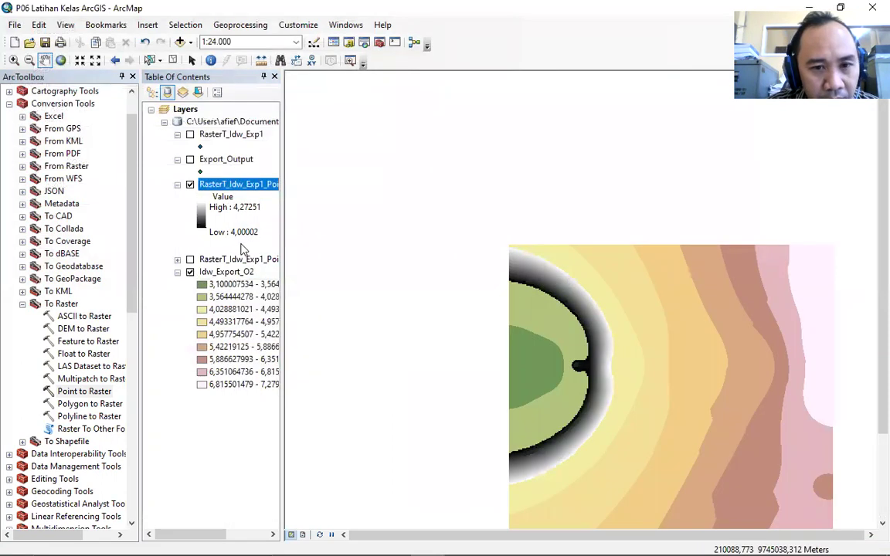
right_click(441, 168)
click(445, 176)
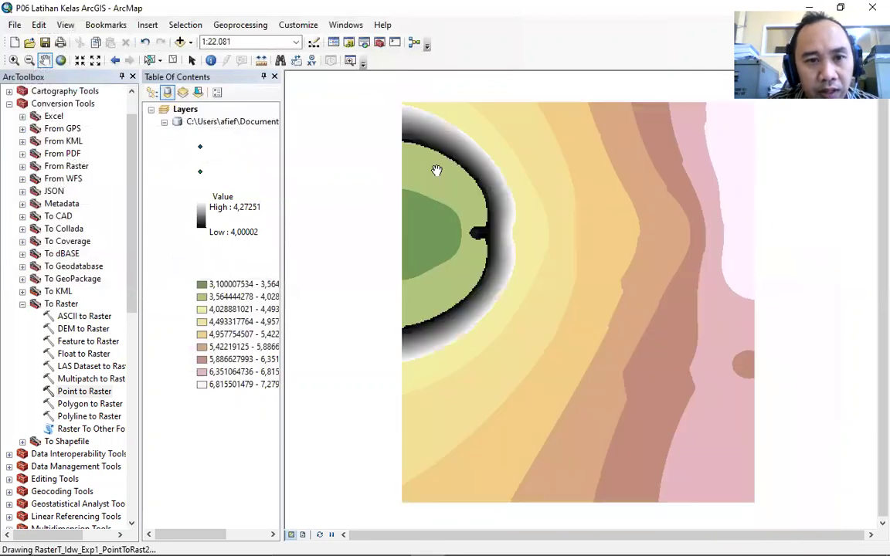
right_click(224, 185)
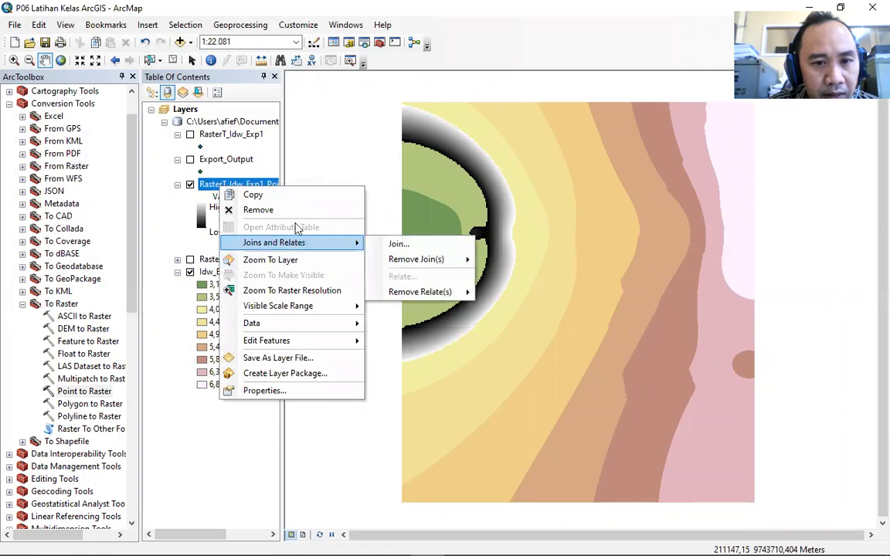
click(172, 191)
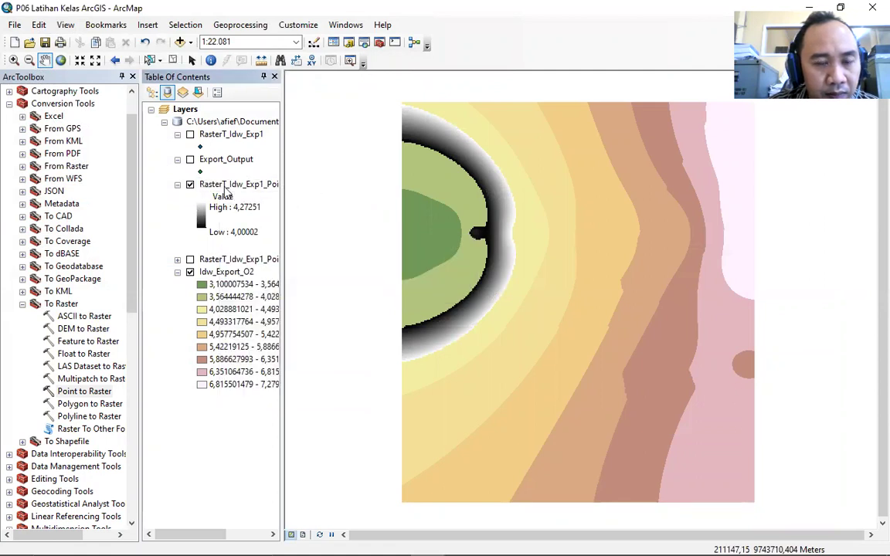
Step: Compare RasterT_Idw_Exp1_PointToRast2 and its value range with Idw_Export_O2 by temporarily hiding the IDW raster
click(178, 272)
click(178, 272)
click(190, 272)
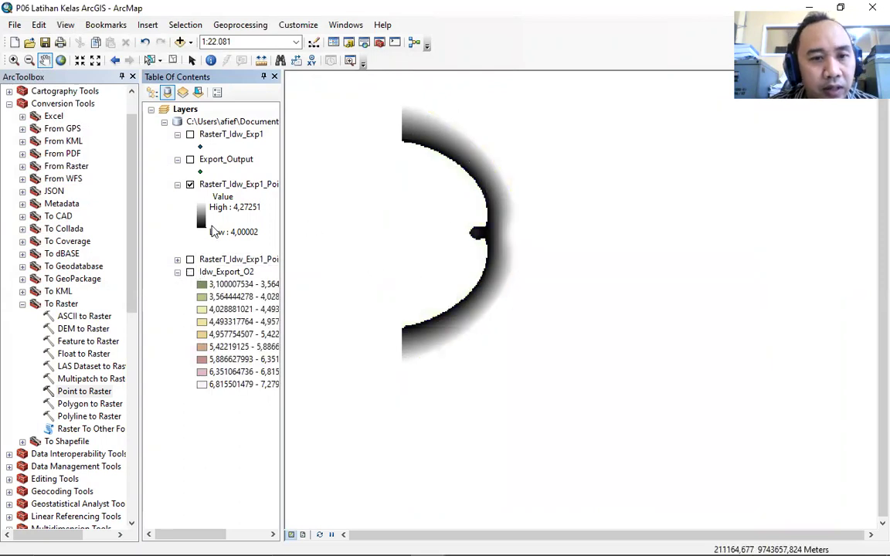
click(178, 185)
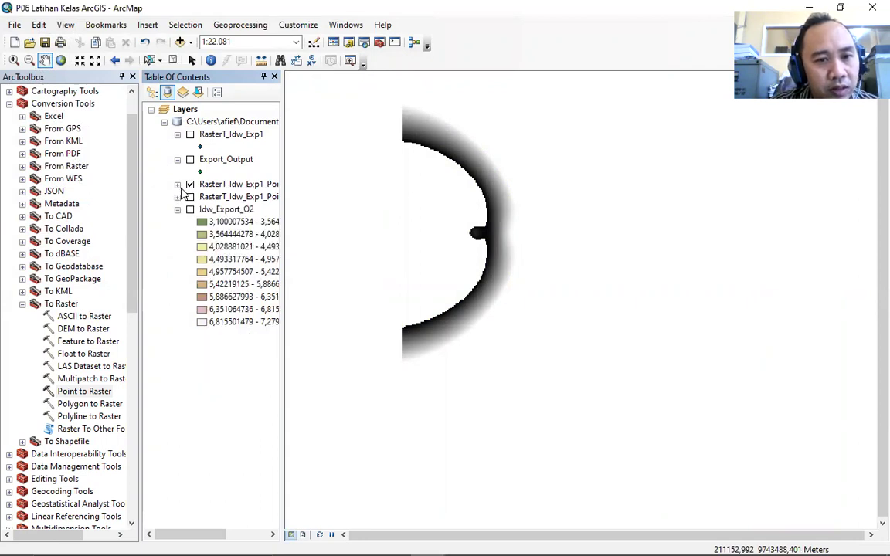
click(177, 184)
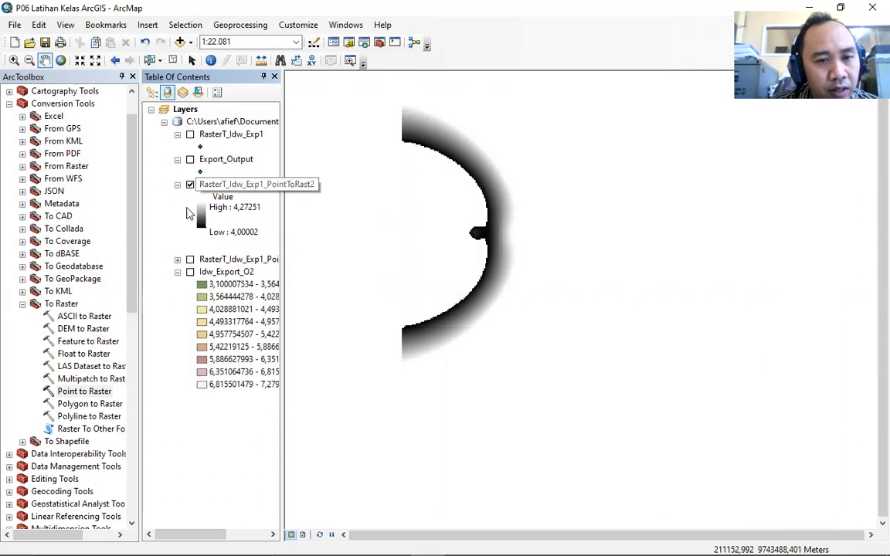
click(190, 271)
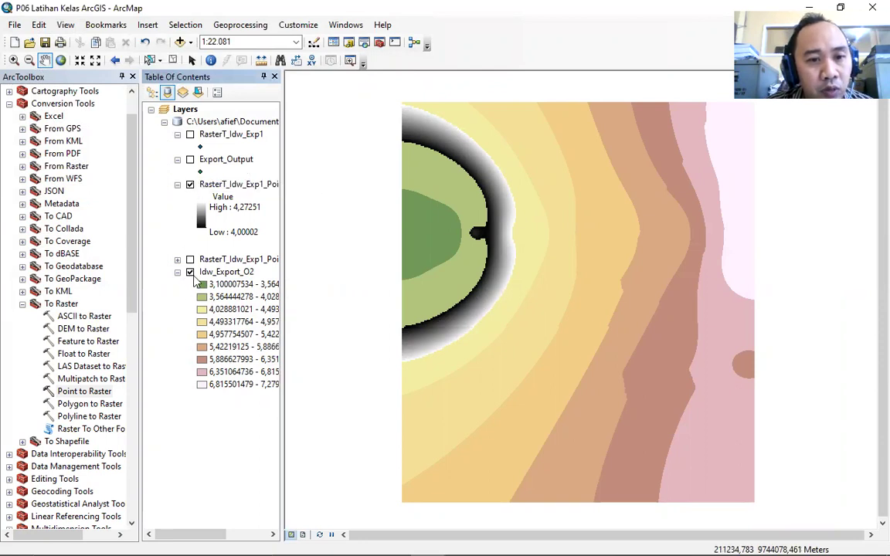
Step: Hide Idw_Export_O2 so only the RasterT_Idw_Exp1_PointToRast2 raster is displayed
click(190, 272)
click(190, 272)
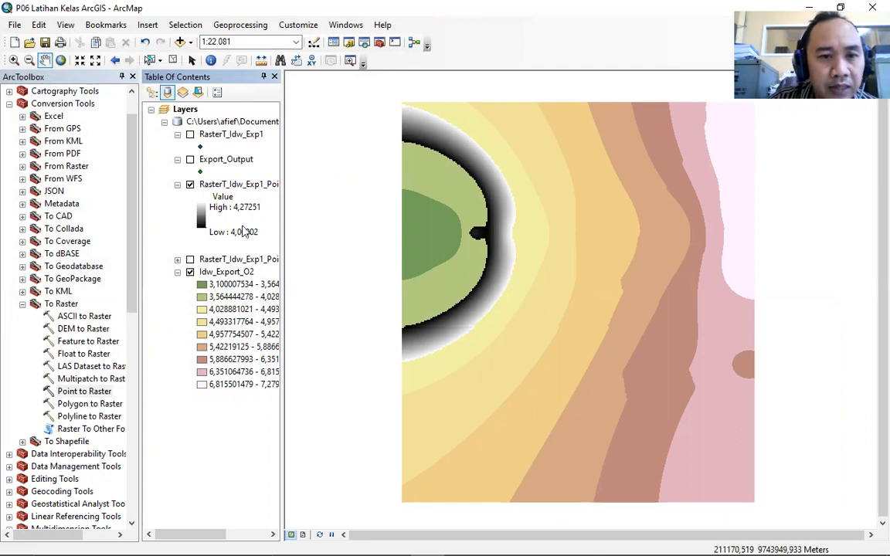
click(190, 272)
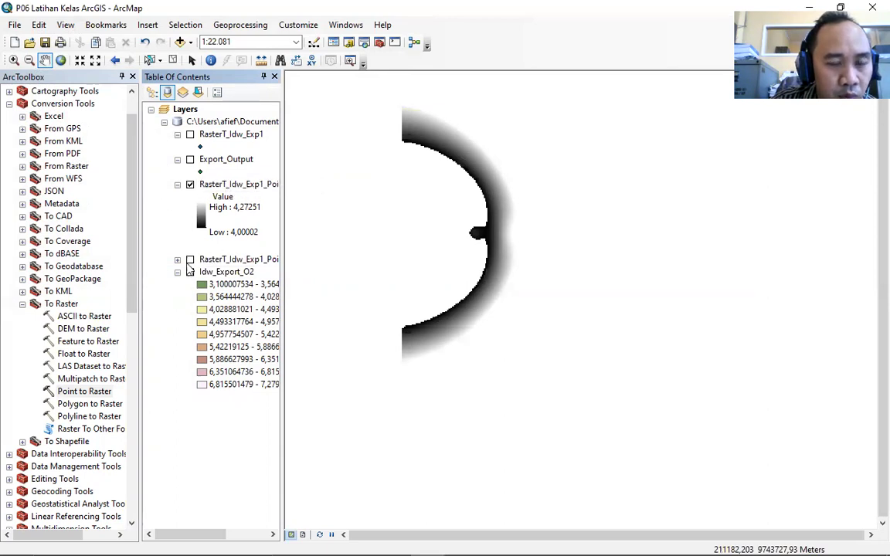
Step: Start the Spatial Analyst IDW interpolation with RasterT_Idw_Exp1 as the input points and grid_code as the Z value field
scroll(68, 173, down, 3)
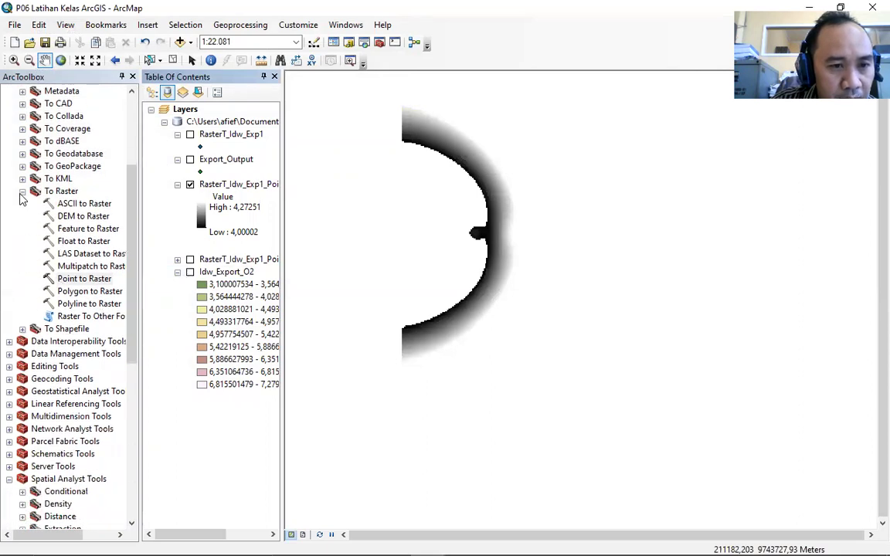
click(23, 192)
scroll(112, 228, down, 3)
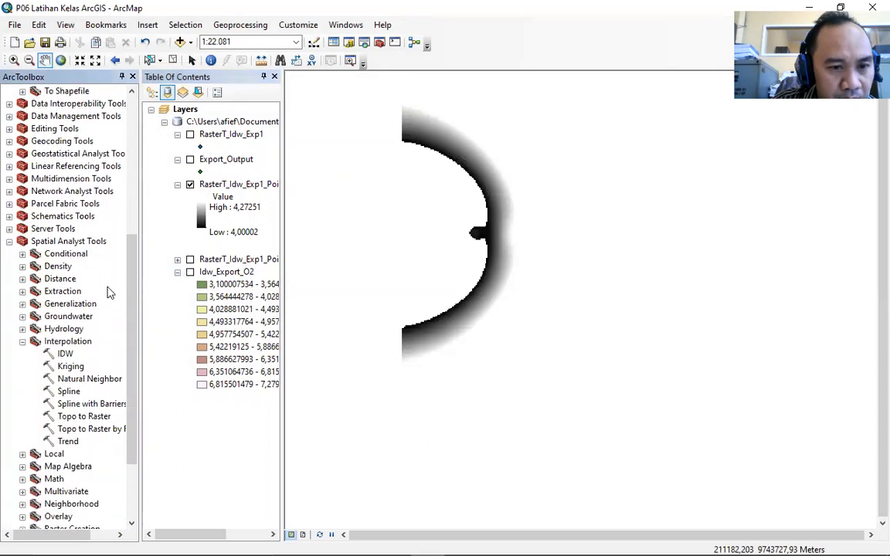
double_click(65, 353)
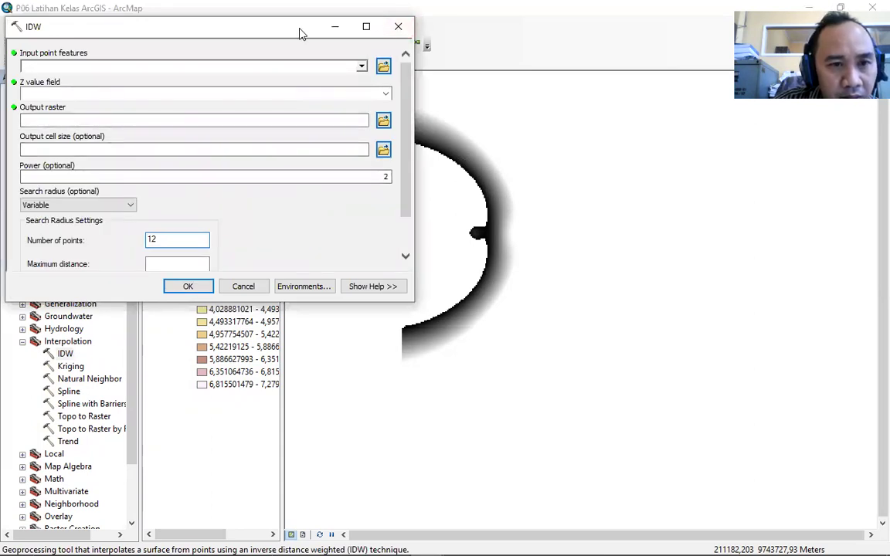
drag(301, 34, 342, 70)
click(402, 102)
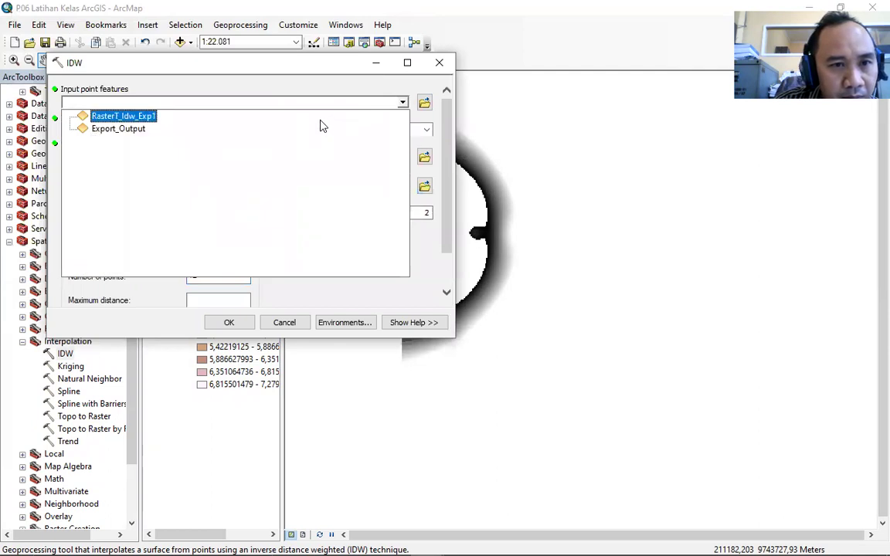
click(320, 120)
click(426, 130)
click(371, 149)
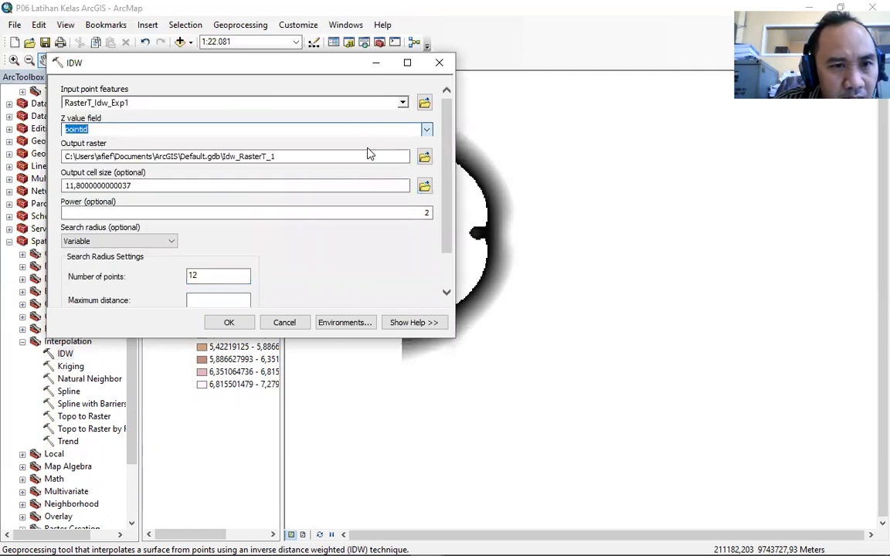
Step: Set the IDW output cell size to 10 and run the interpolation
click(190, 186)
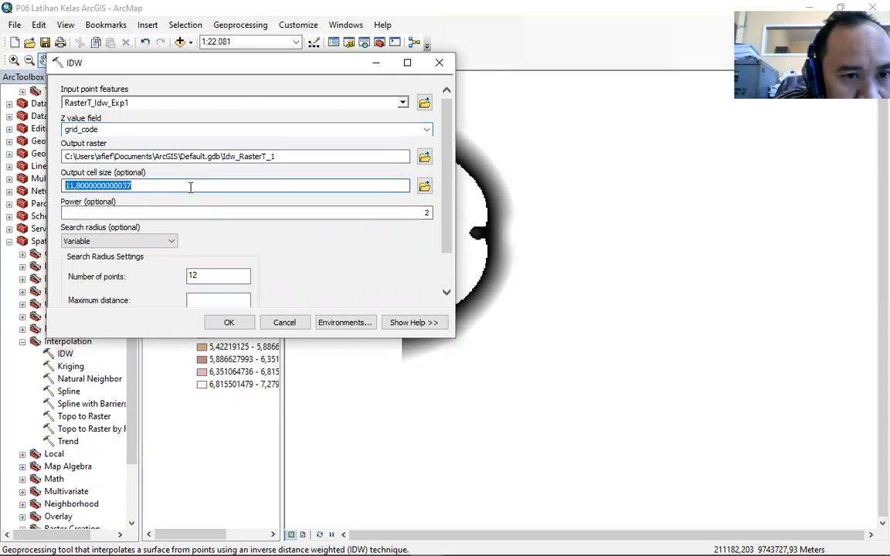
text(10)
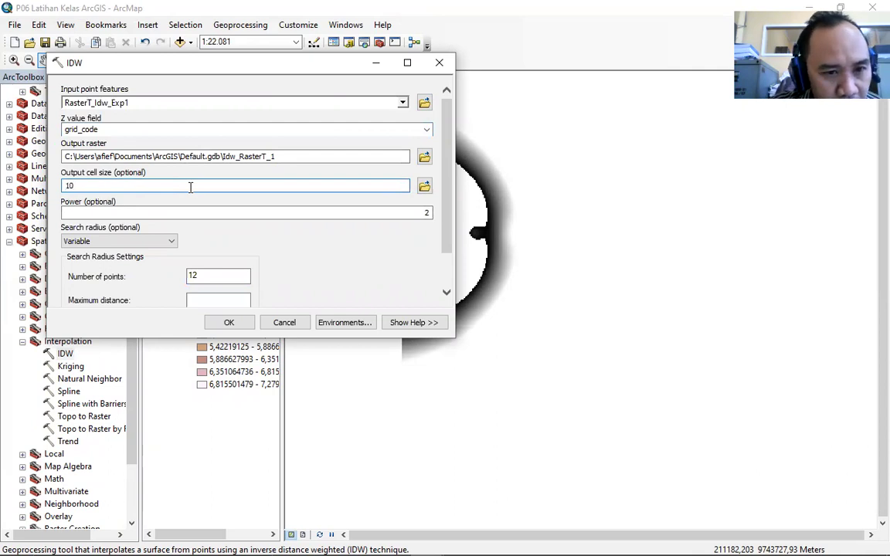
scroll(231, 232, down, 2)
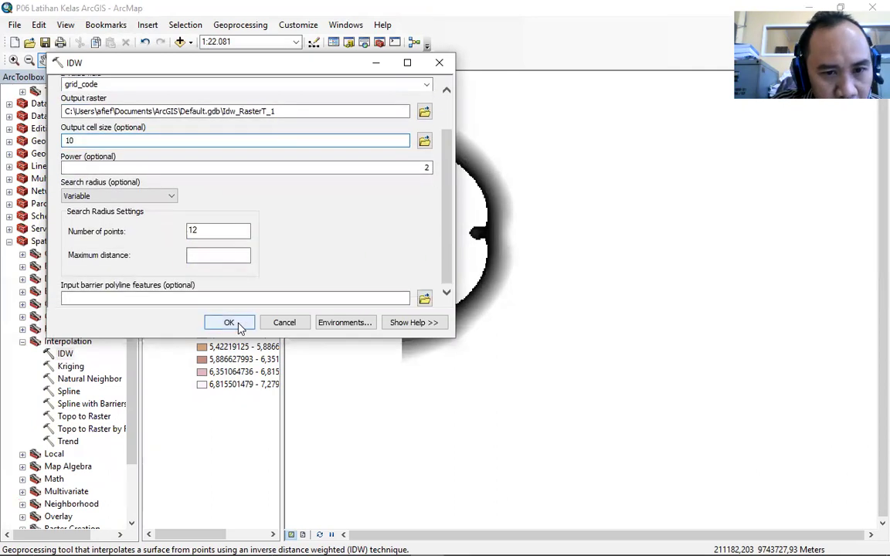
click(234, 323)
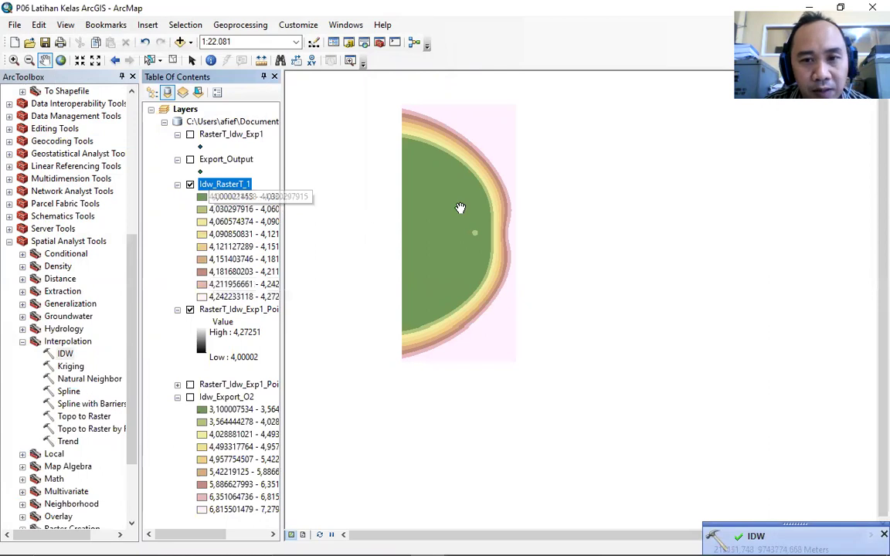
Step: Compare Idw_RasterT_1 with RasterT_Idw_Exp1_PointToRast2 and view the layers' full value ranges in the legend
click(190, 312)
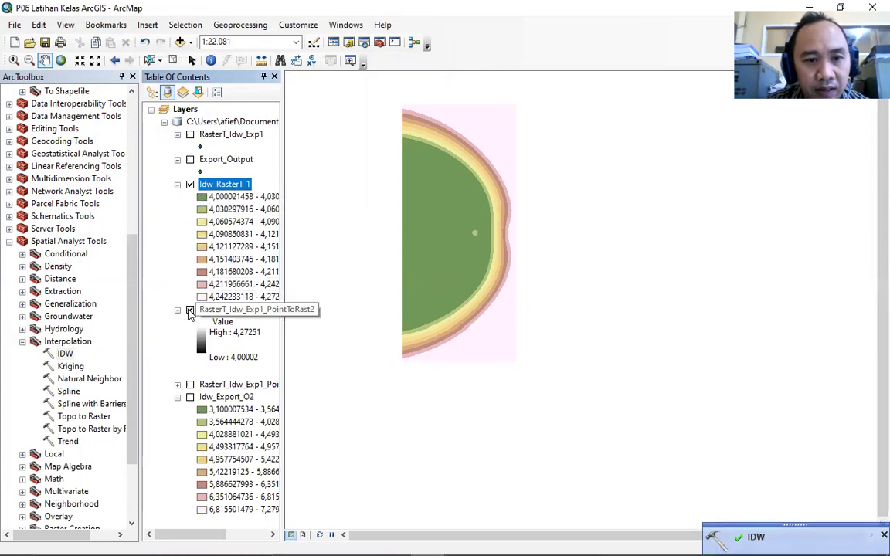
click(190, 184)
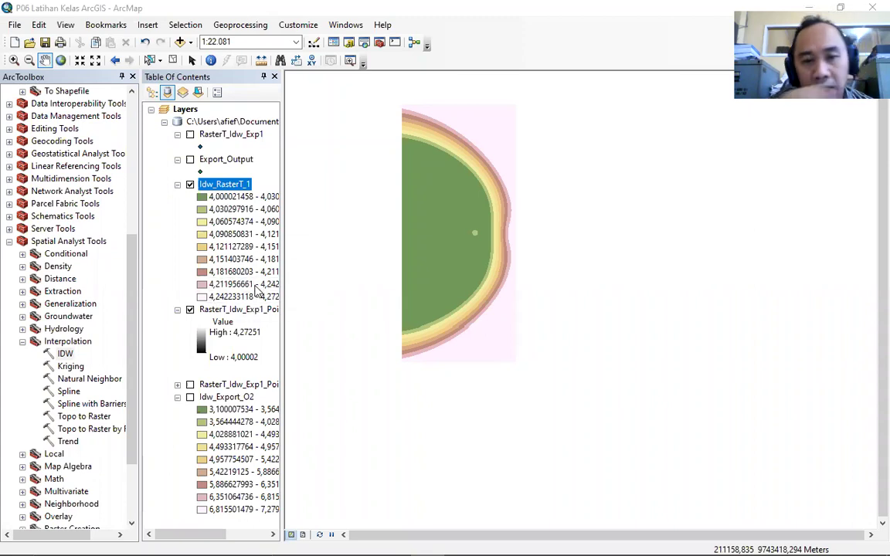
drag(189, 534, 211, 540)
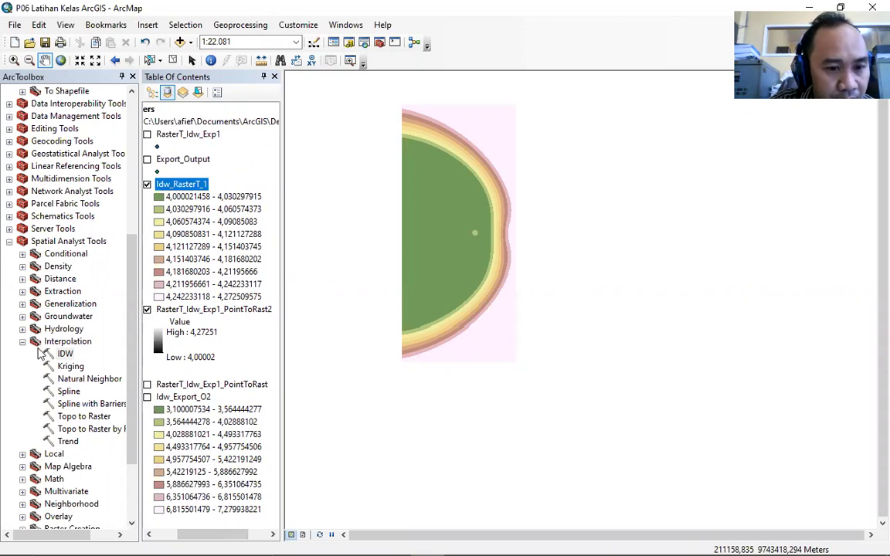
Step: Open the Reclassify tool from the Reclass toolset of Spatial Analyst
scroll(43, 317, down, 3)
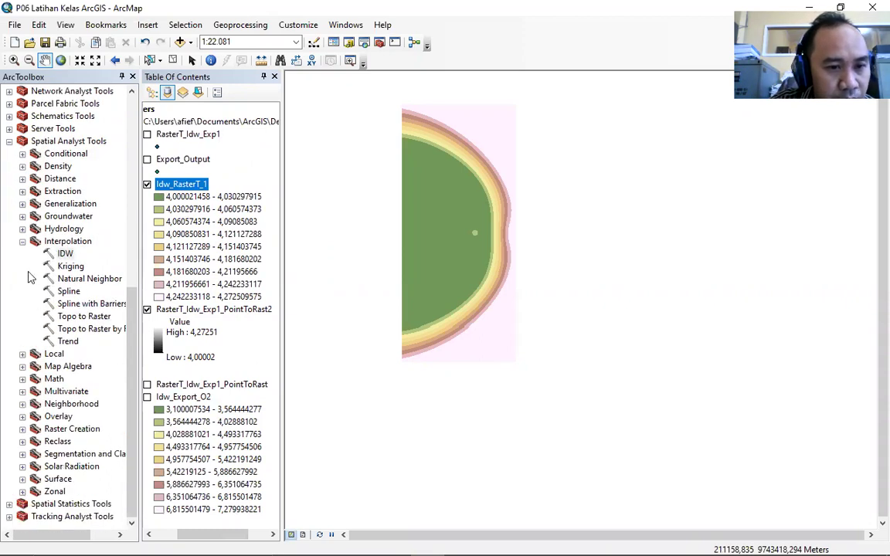
click(34, 141)
click(23, 241)
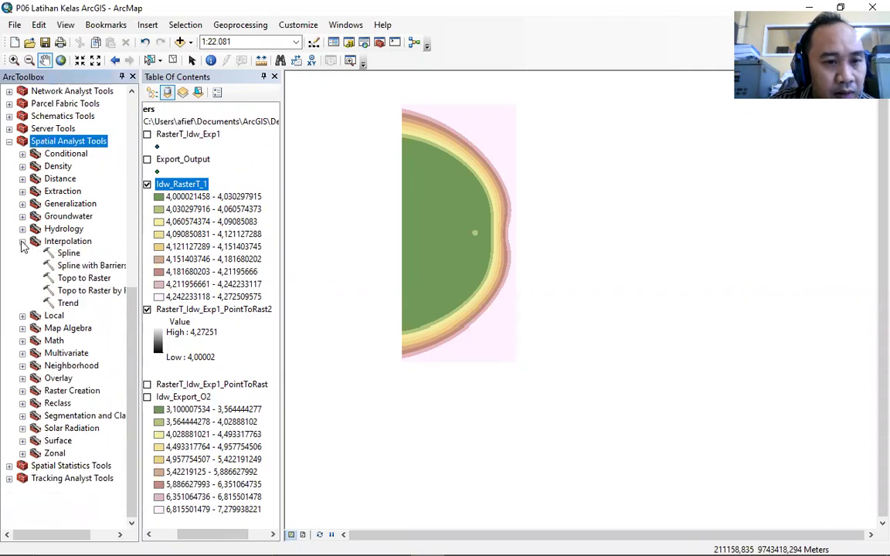
click(57, 441)
double_click(57, 441)
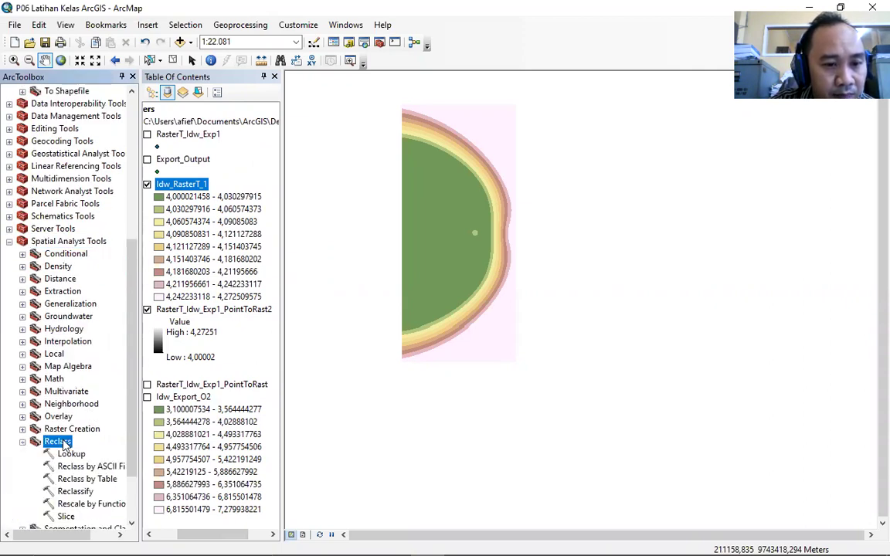
scroll(115, 365, down, 2)
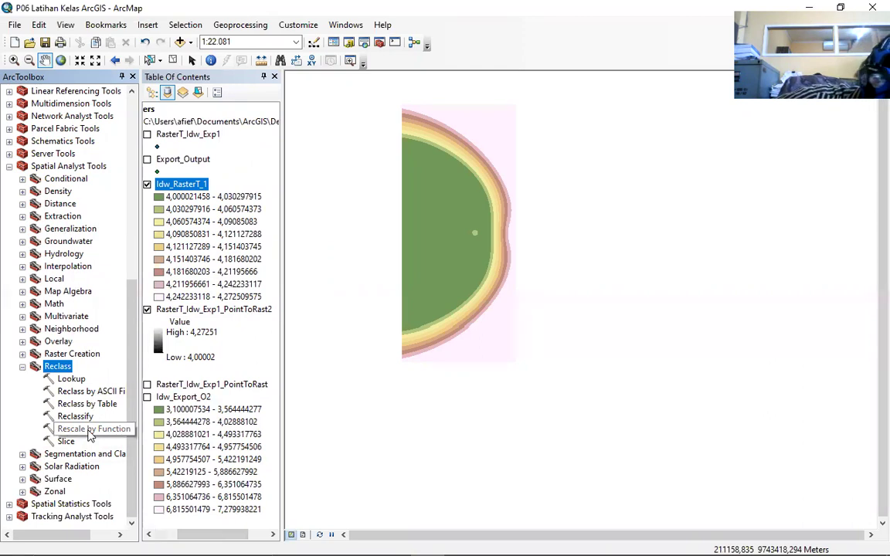
double_click(87, 418)
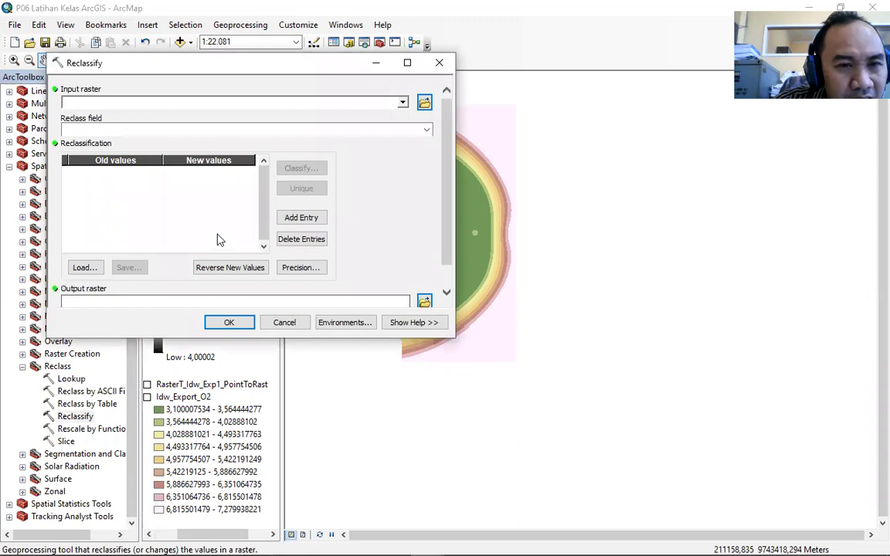
Step: Choose Idw_RasterT_1 as the raster to reclassify, keeping Value as the reclass field
click(402, 102)
click(284, 73)
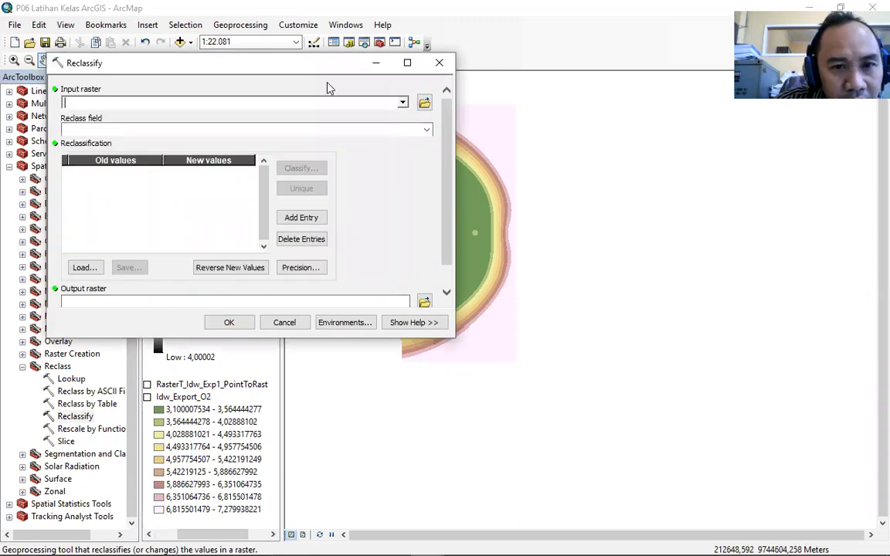
drag(327, 64, 577, 132)
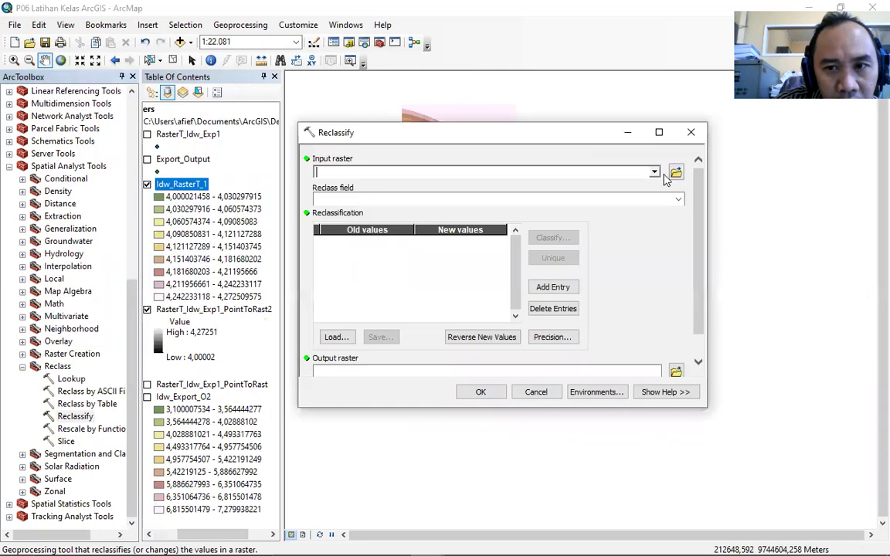
click(655, 173)
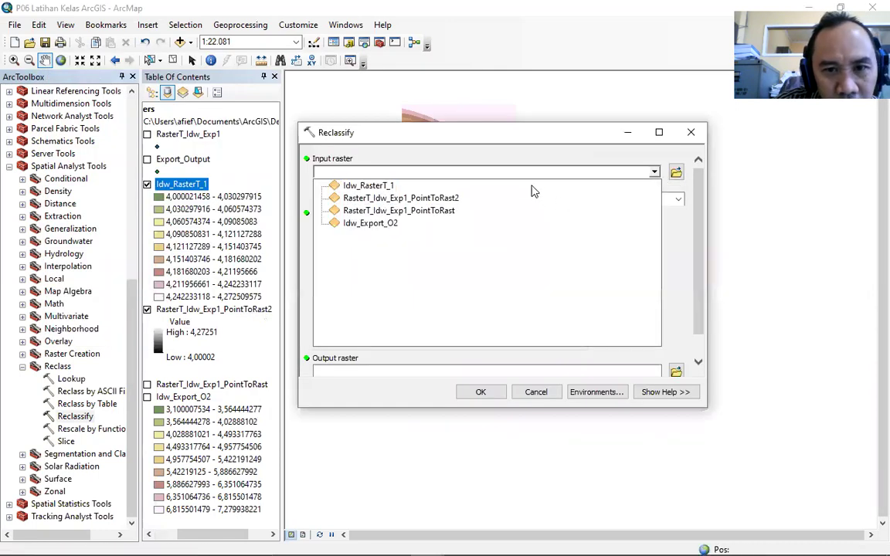
click(476, 185)
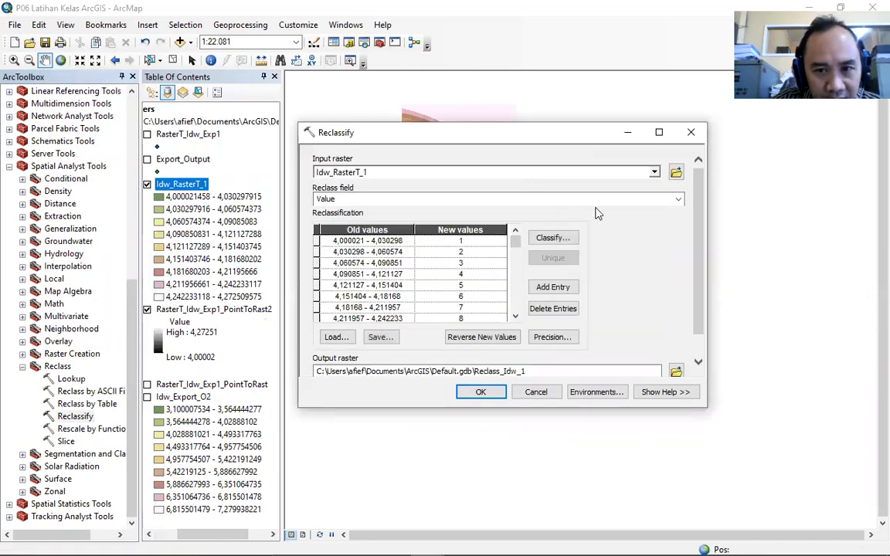
click(678, 200)
click(678, 200)
Step: Review the old and new values in the reclassification table and the remaining Reclassify settings
click(365, 241)
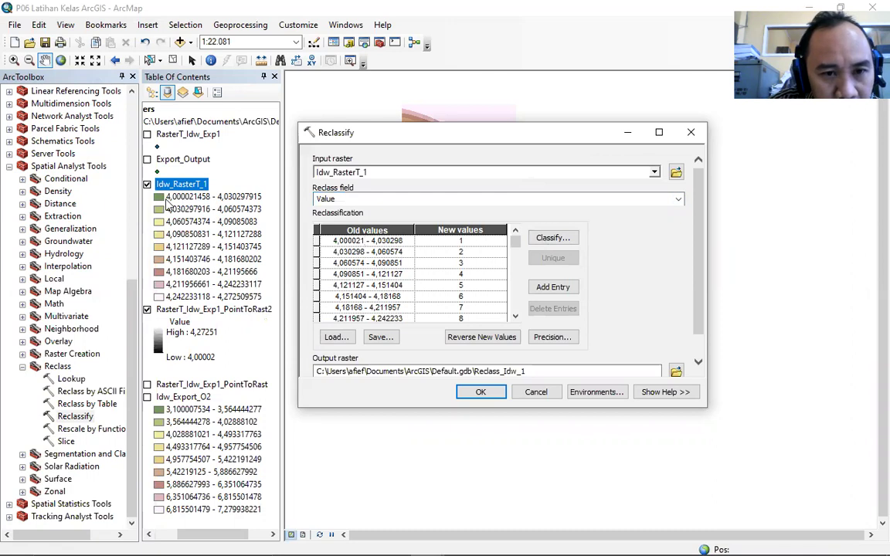
click(469, 241)
click(466, 263)
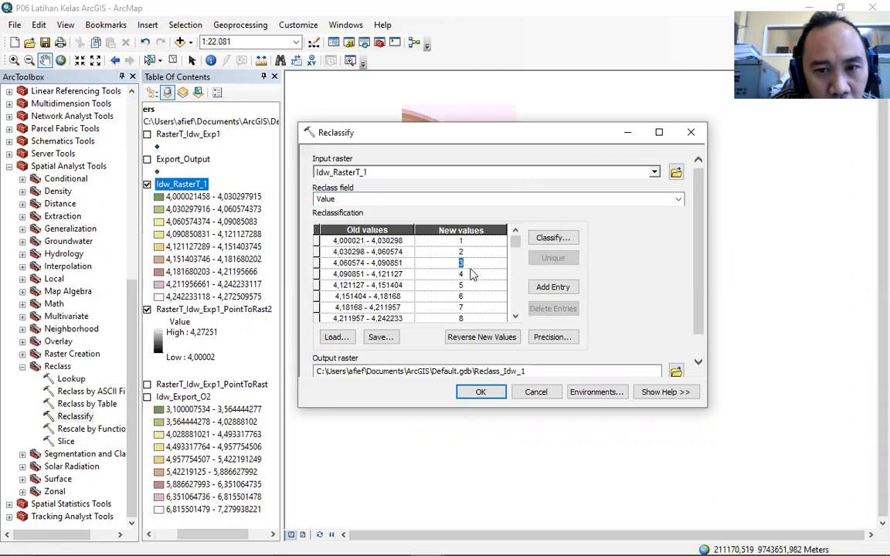
scroll(423, 269, down, 1)
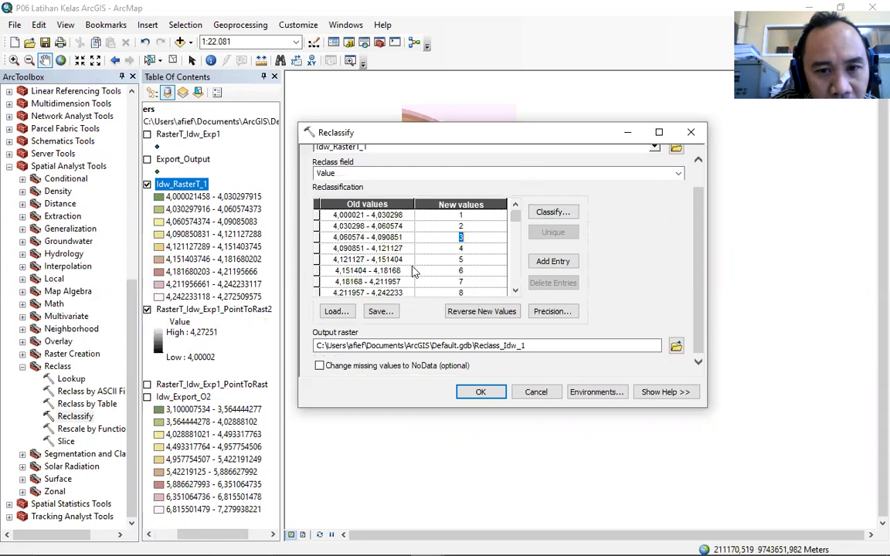
scroll(413, 272, up, 1)
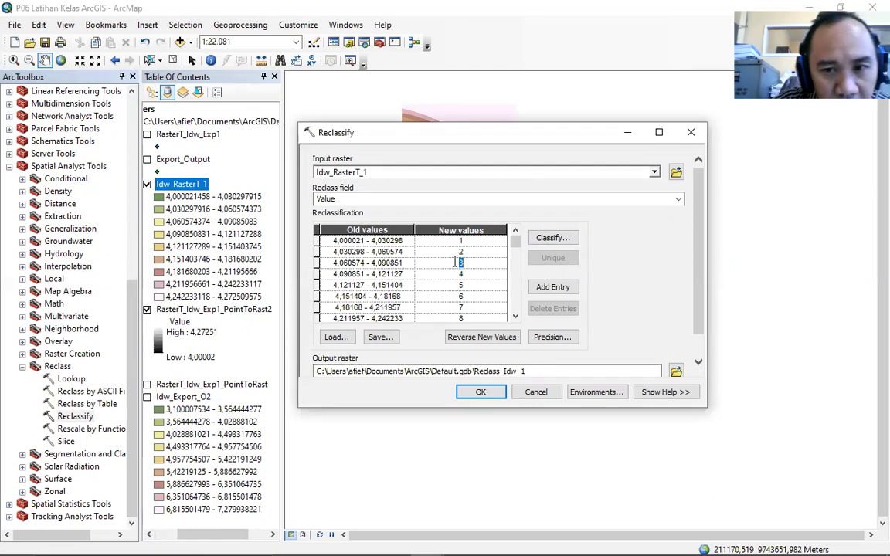
click(320, 240)
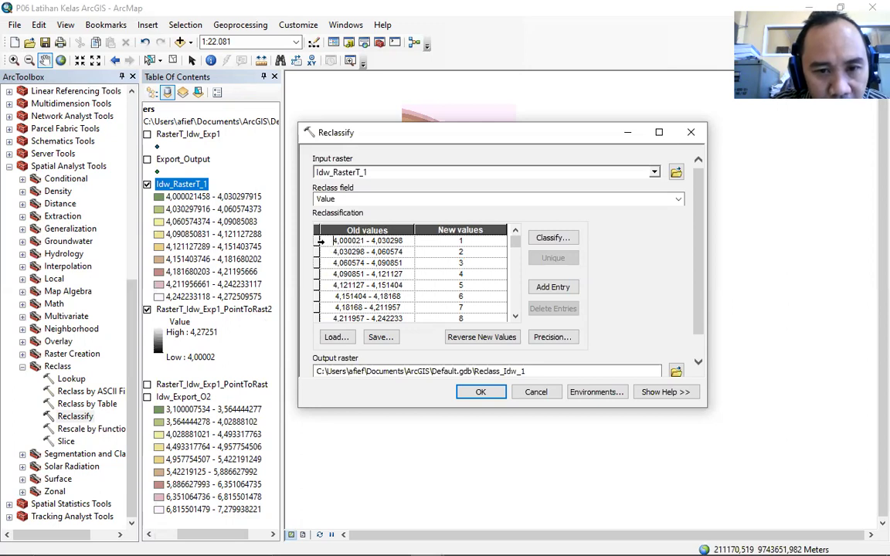
drag(316, 240, 317, 362)
drag(328, 300, 332, 289)
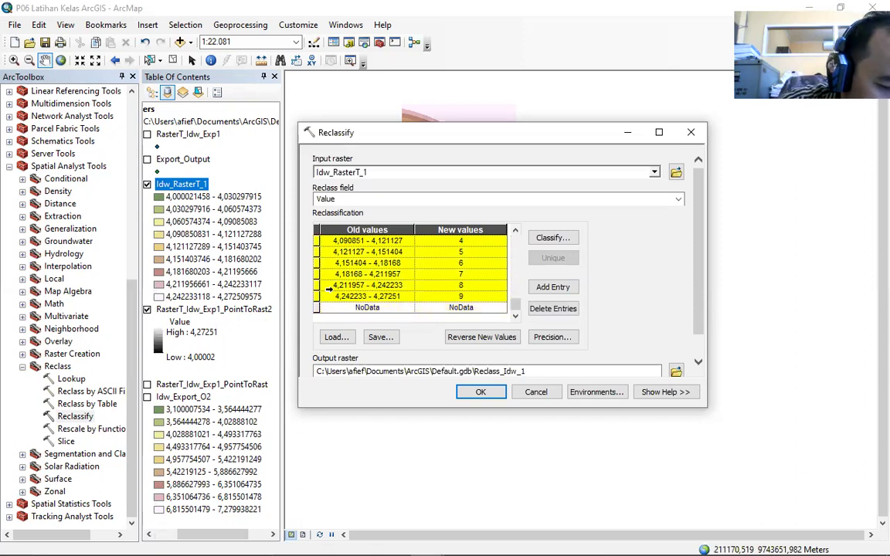
drag(328, 288, 332, 275)
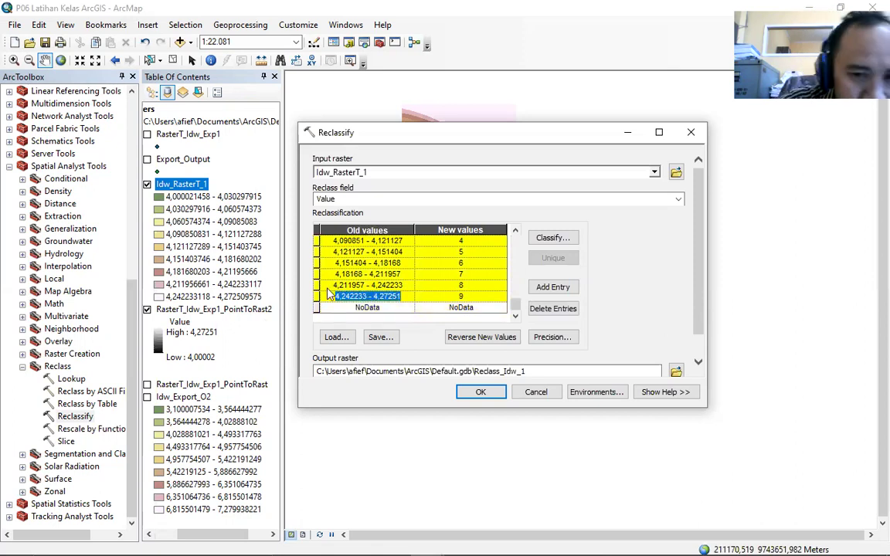
click(456, 276)
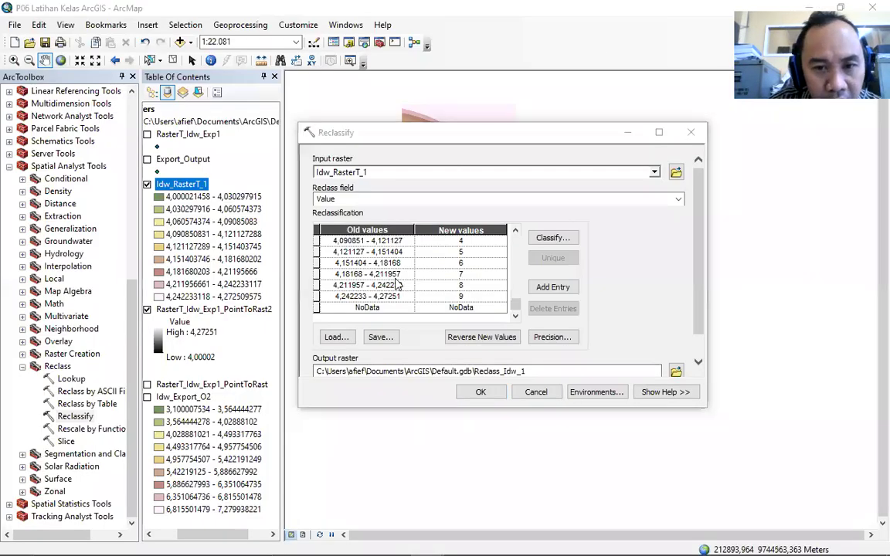
Step: Delete the first six class ranges, with new values 1 to 6, from the reclassification table
scroll(356, 267, down, 1)
scroll(355, 277, up, 1)
click(317, 240)
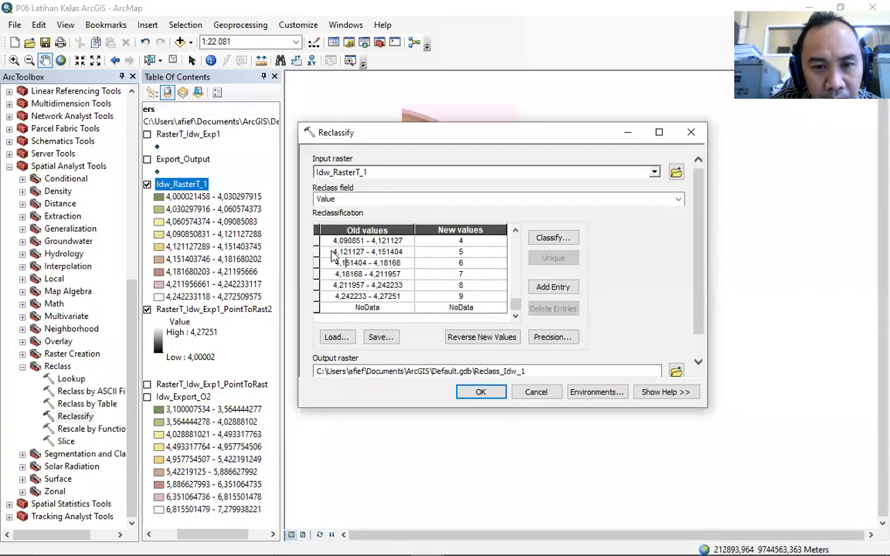
drag(317, 240, 317, 227)
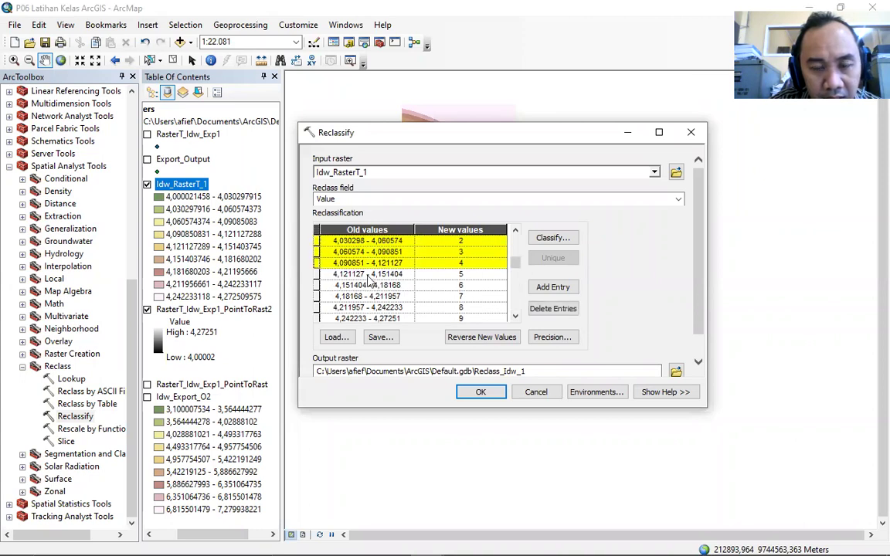
click(349, 265)
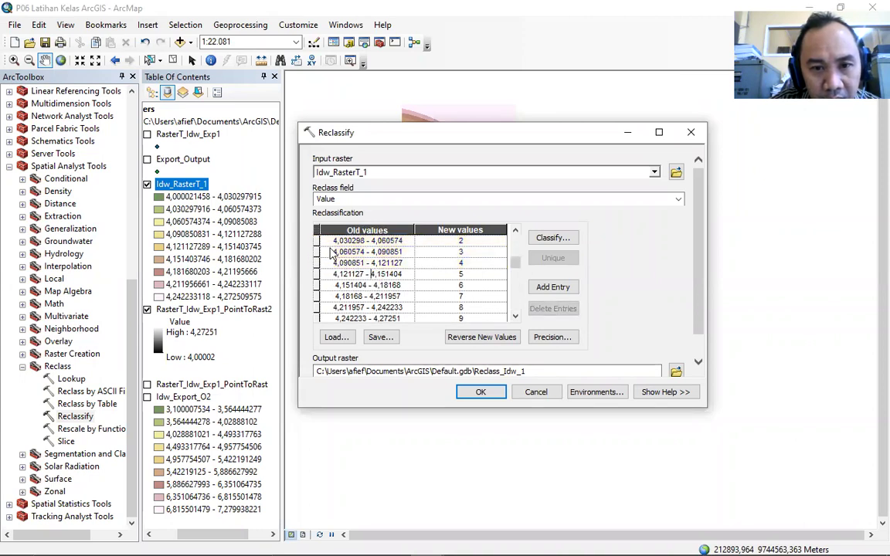
drag(318, 241, 322, 296)
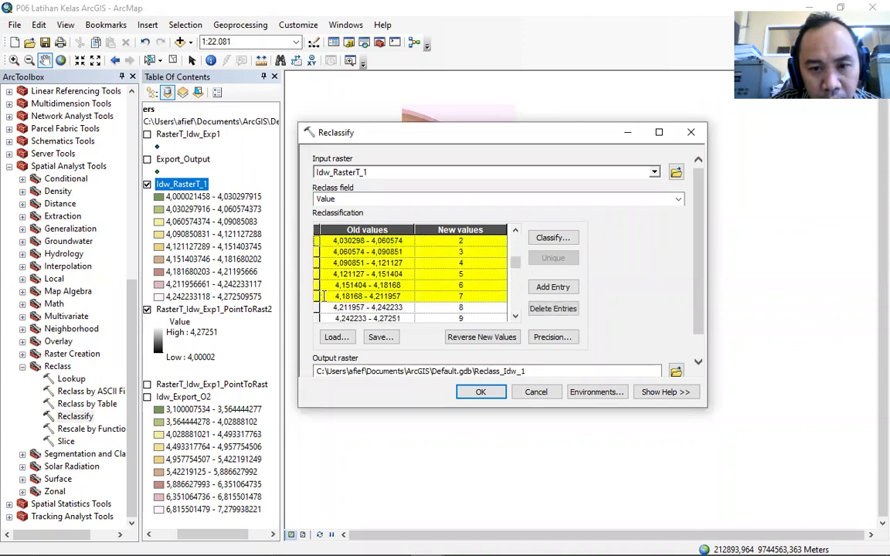
click(551, 309)
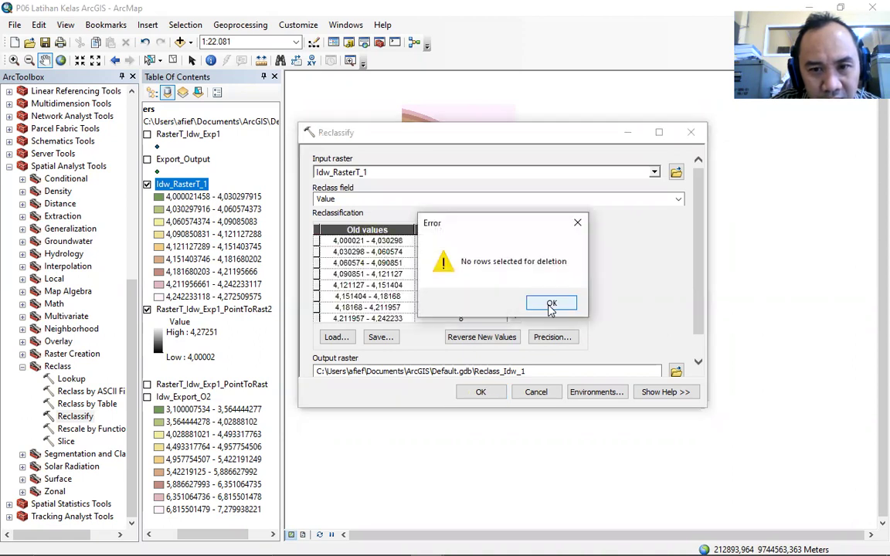
click(550, 304)
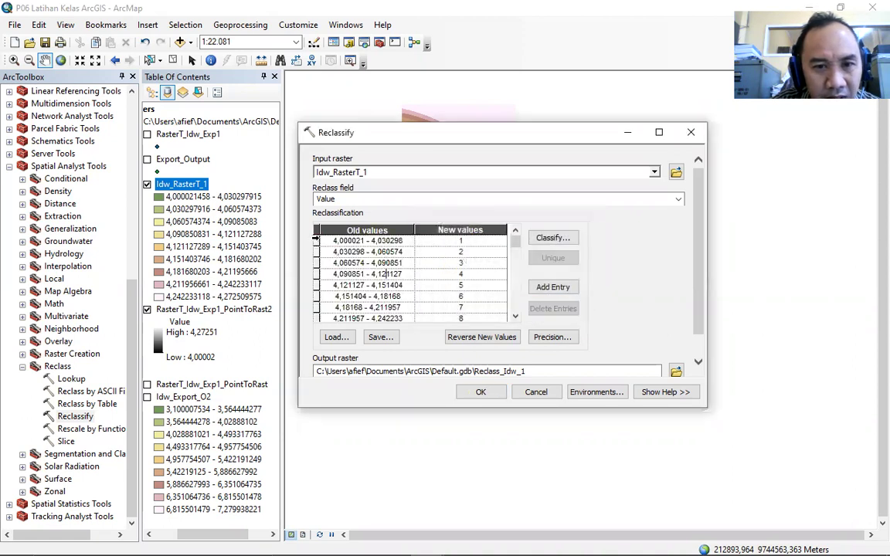
drag(318, 240, 315, 294)
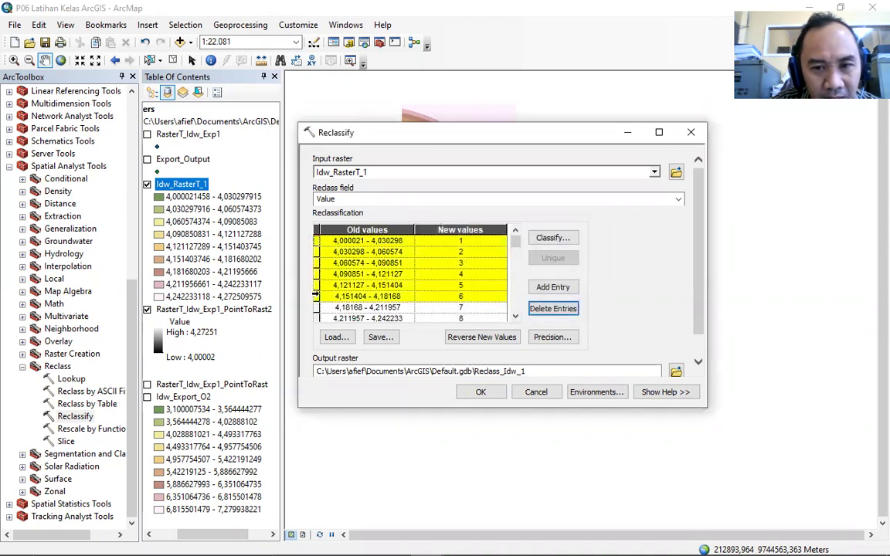
click(576, 309)
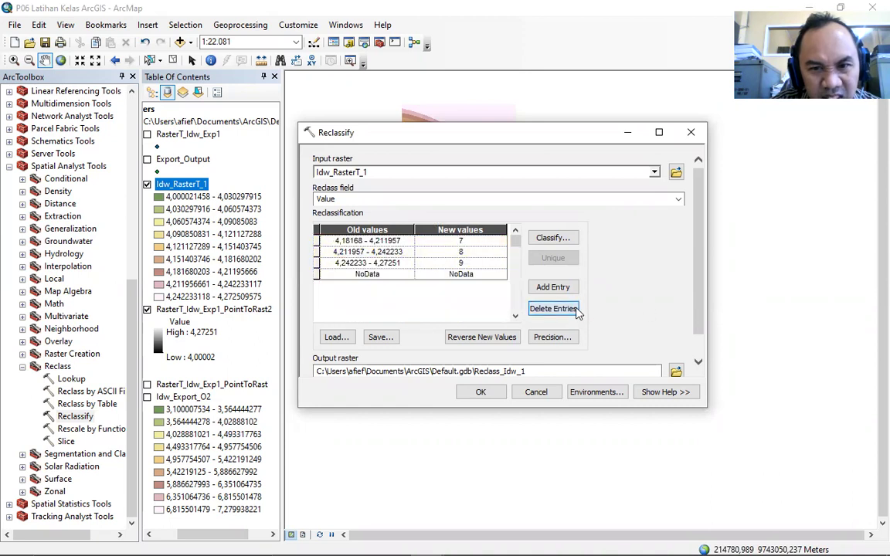
Step: Renumber the new values of the three remaining class ranges as 1, 2 and 3
click(376, 241)
double_click(376, 241)
click(423, 242)
text(1)
click(463, 252)
text(2)
click(464, 263)
text(3)
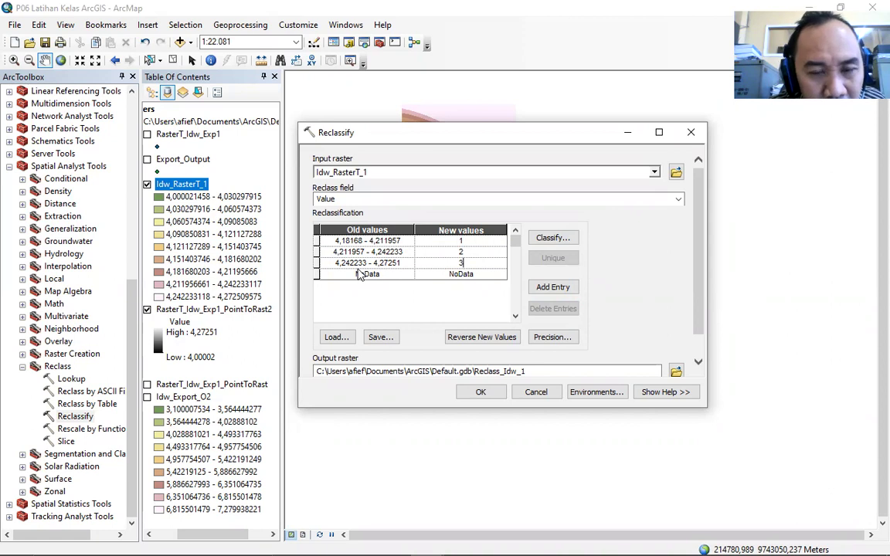
Step: Set the old-value range of class 1 to 4,0-4,05
double_click(349, 241)
click(337, 241)
drag(345, 241, 396, 241)
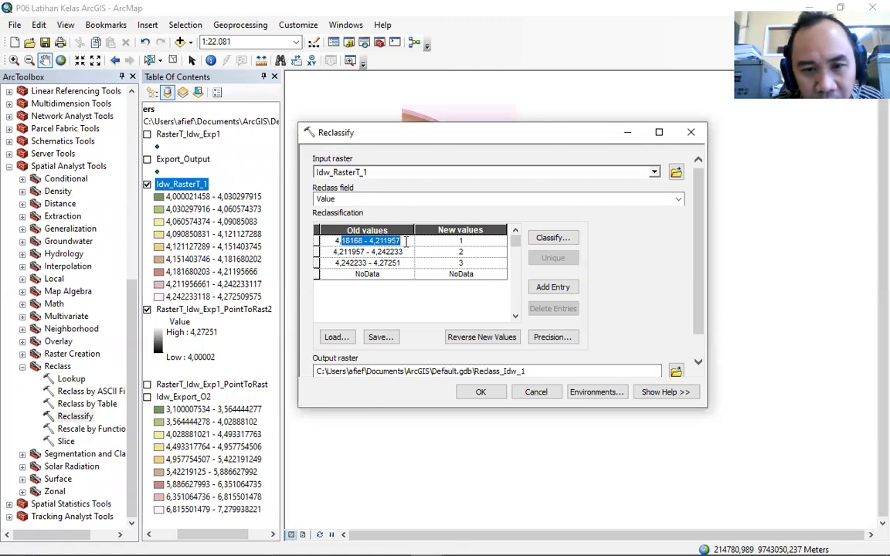
key(BackSpace)
text(0)
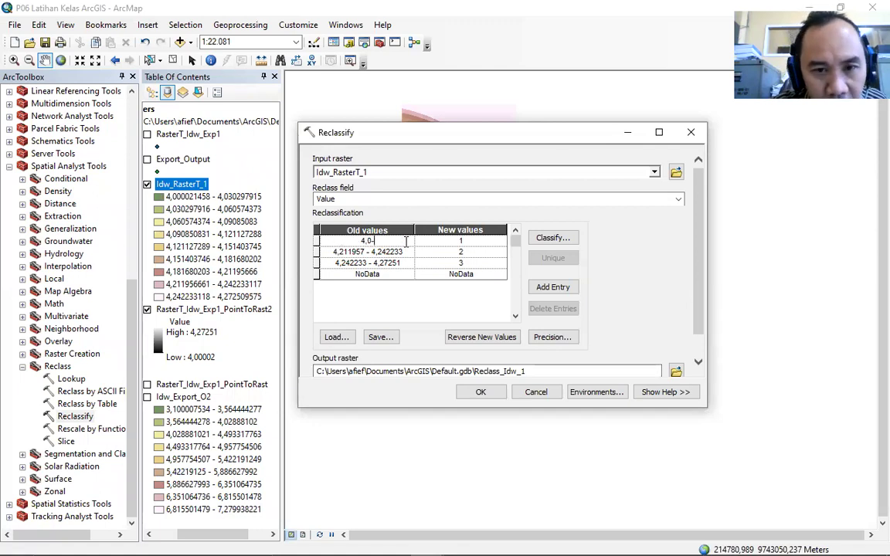
text(-4,05)
Step: Set the old-value range of class 2 to 4,051 - 4,1
click(363, 253)
drag(342, 253, 360, 253)
key(BackSpace)
key(BackSpace)
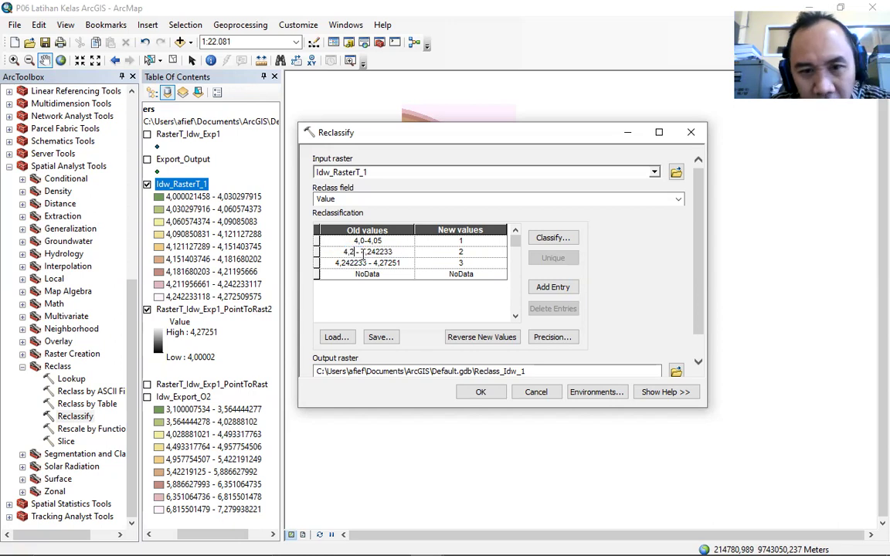
text(051)
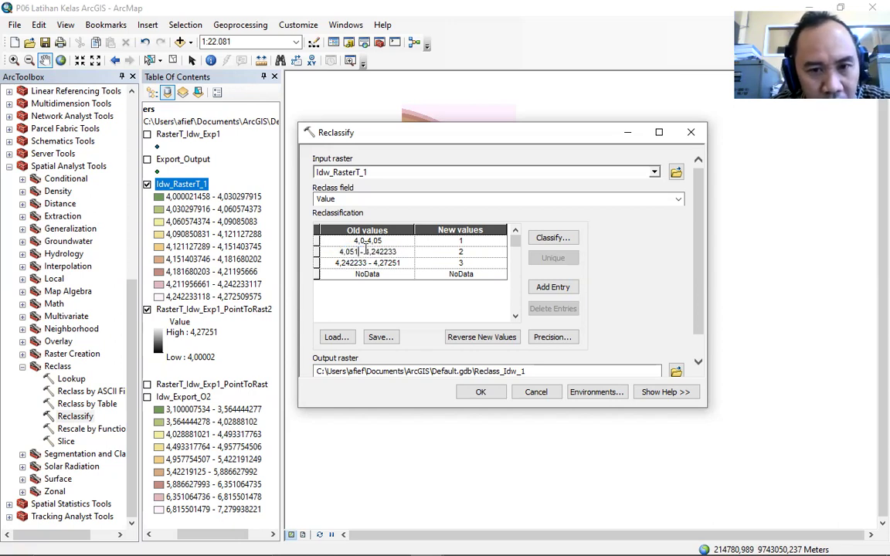
drag(373, 253, 394, 253)
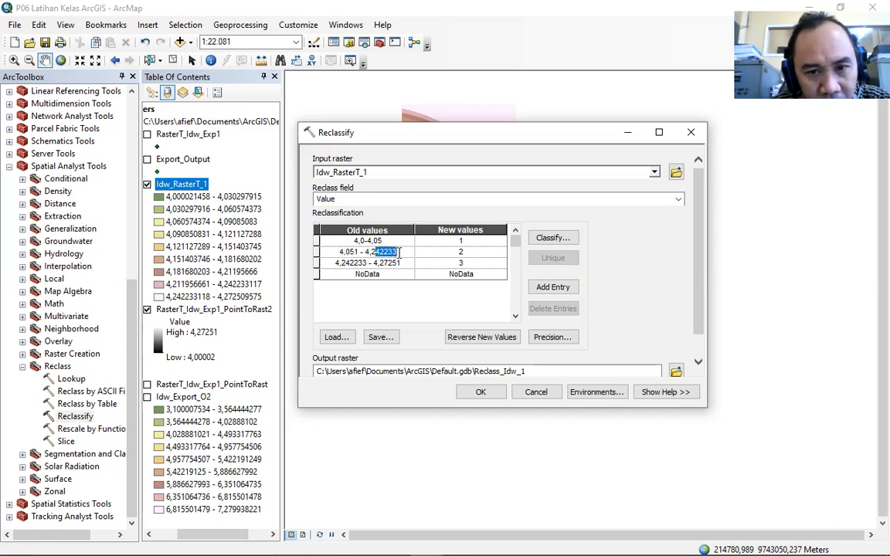
key(BackSpace)
key(BackSpace)
text(1)
Step: Set the old-value range of class 3 to 4,11 - 4,2, keeping the NoData entry
click(345, 263)
click(344, 264)
drag(342, 265, 361, 264)
text(1)
double_click(376, 263)
key(End)
key(shift+Left)
key(shift+Left)
key(shift+Left)
key(shift+Left)
key(BackSpace)
click(364, 275)
click(456, 275)
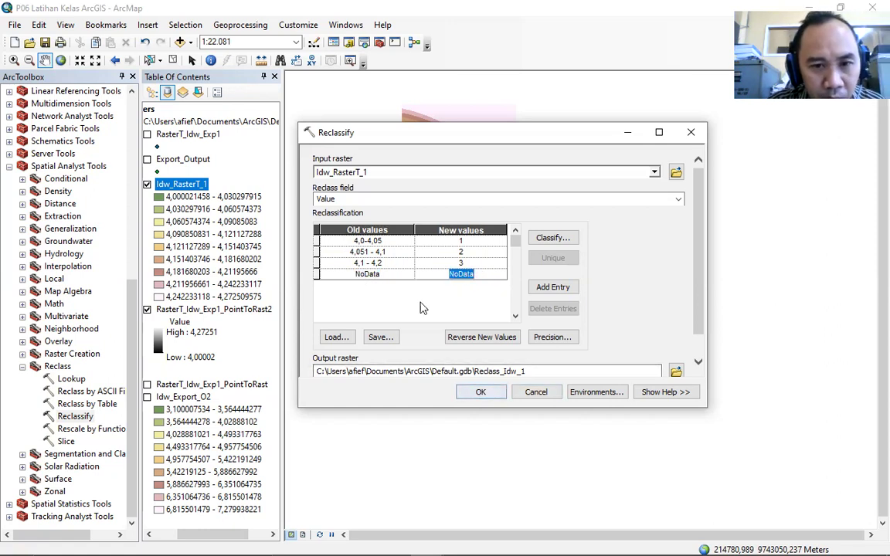
click(364, 263)
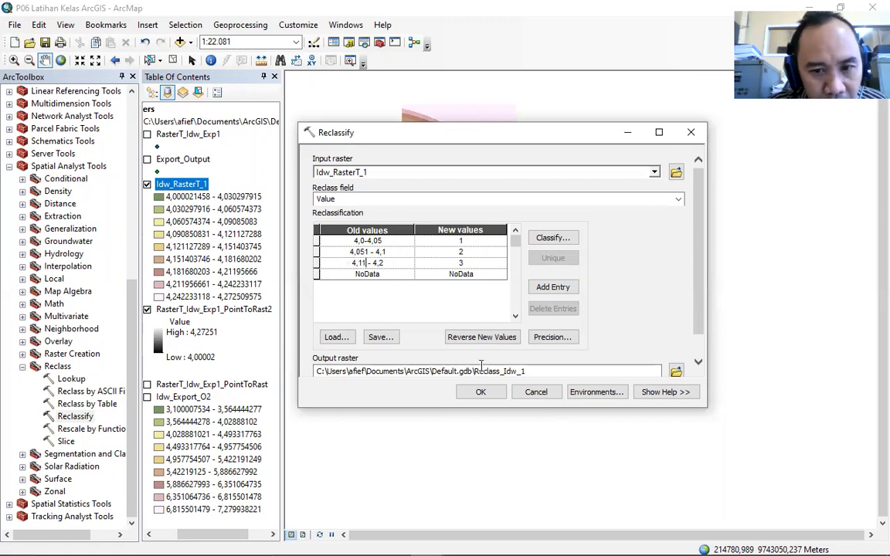
Step: Try to open the classification settings, and run Reclassify on Idw_RasterT_1 with Reclass_Idw_1 as output
click(552, 241)
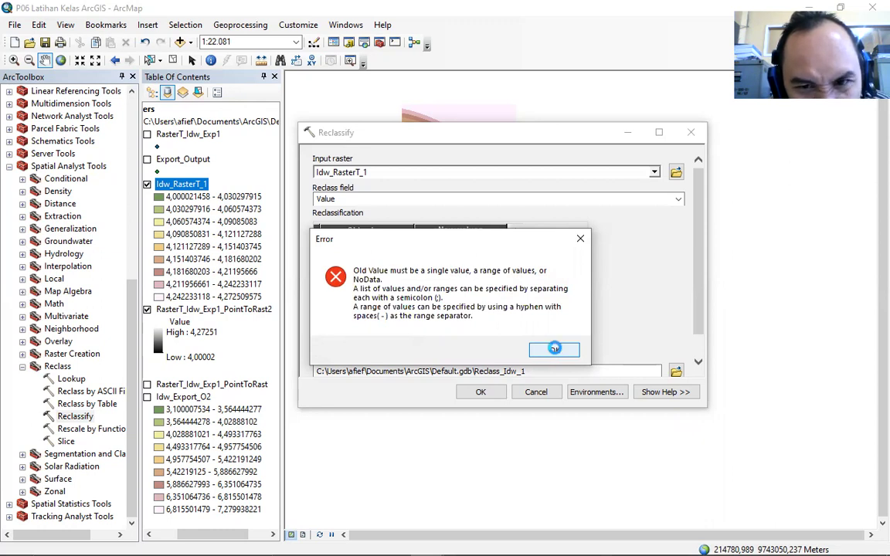
click(553, 351)
click(481, 392)
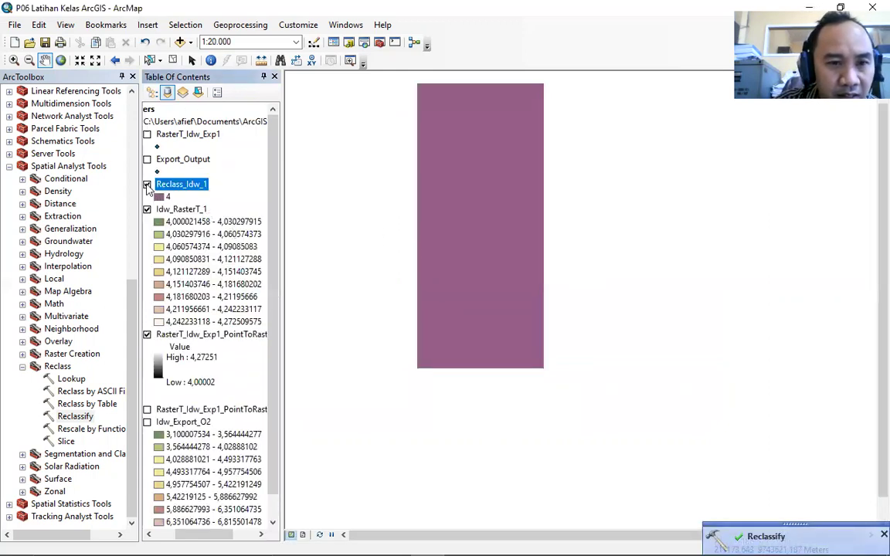
Step: Toggle Reclass_Idw_1 off and on to compare it with Idw_RasterT_1, and check the data options of Idw_RasterT_1
click(148, 184)
click(147, 185)
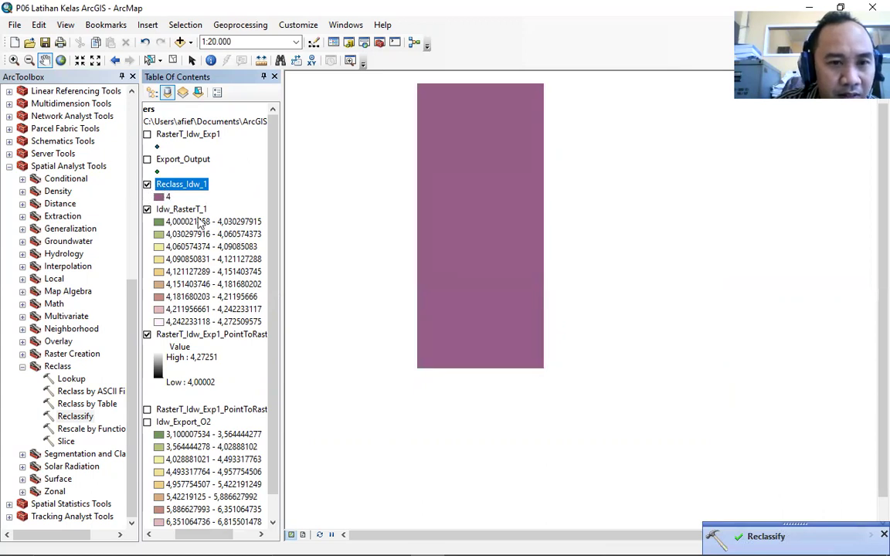
click(189, 209)
right_click(197, 212)
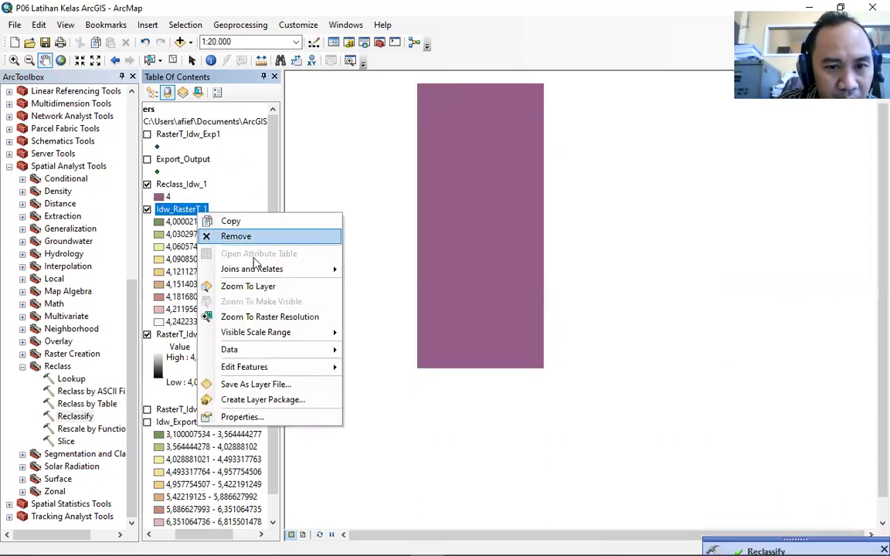
mouse_move(298, 352)
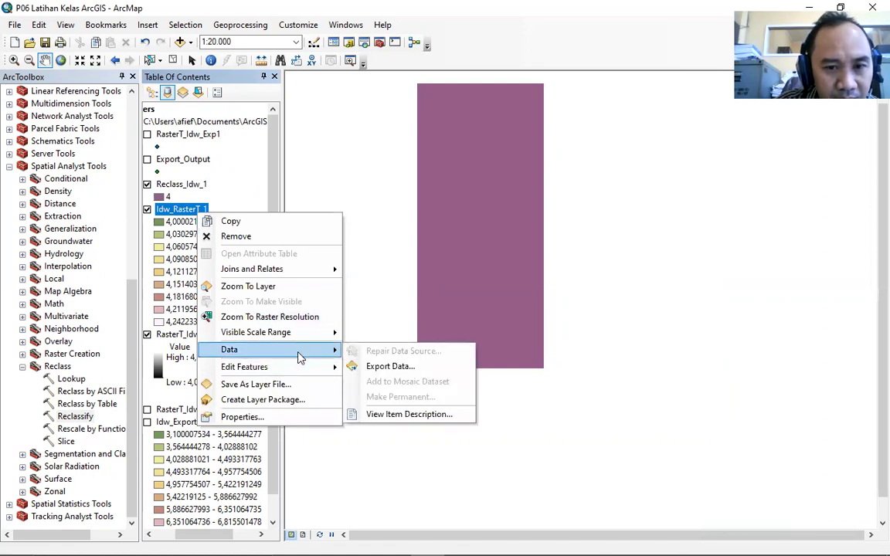
Step: Reopen the Reclassify tool and choose Idw_RasterT_1 as the input raster
click(75, 416)
double_click(75, 416)
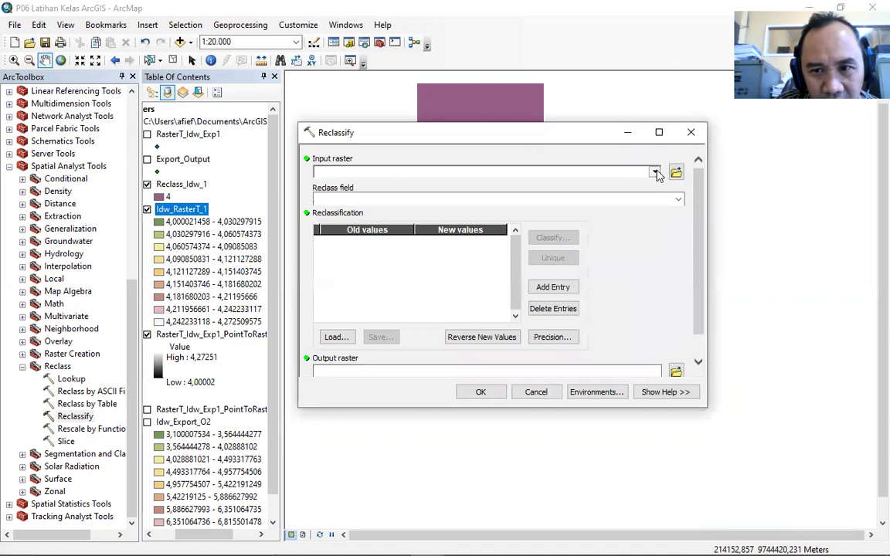
click(654, 172)
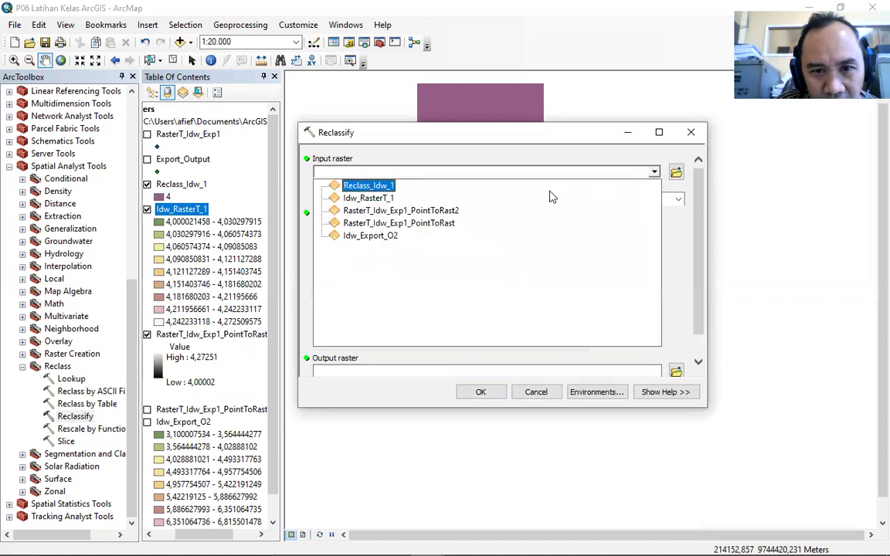
click(477, 197)
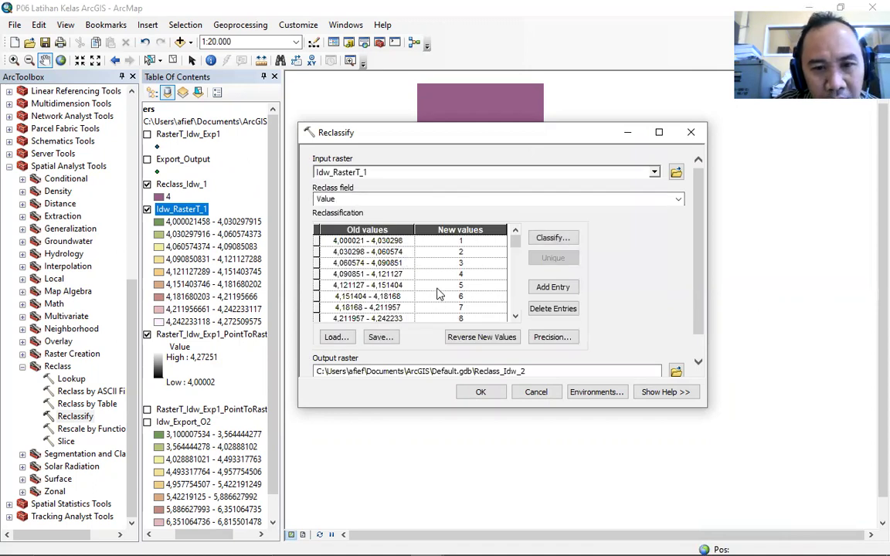
Step: Delete the class ranges with new values 5 to 9 from the reclassification table, keeping the first four ranges
click(377, 253)
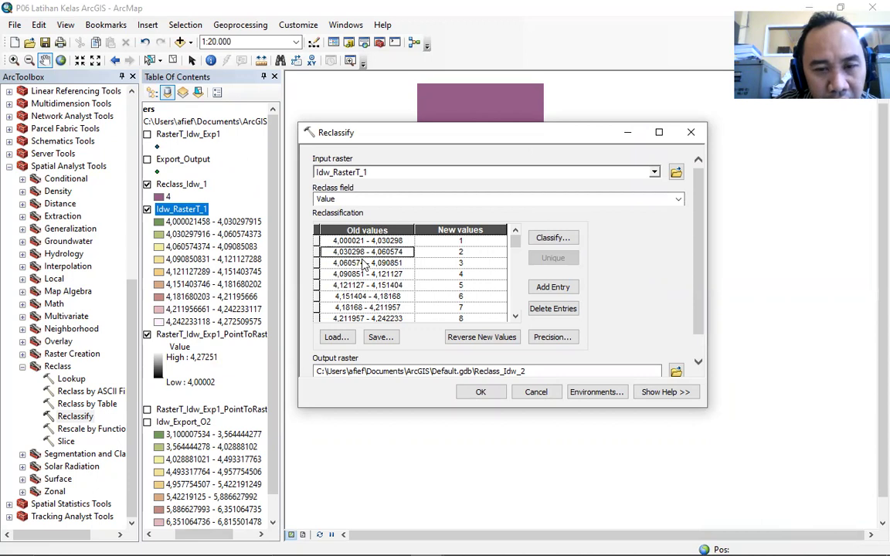
drag(317, 252, 322, 335)
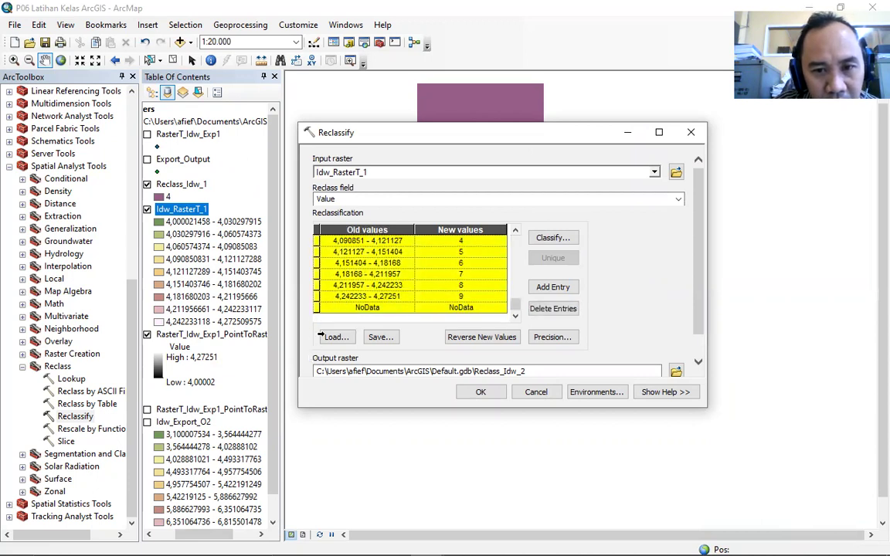
drag(331, 298, 346, 274)
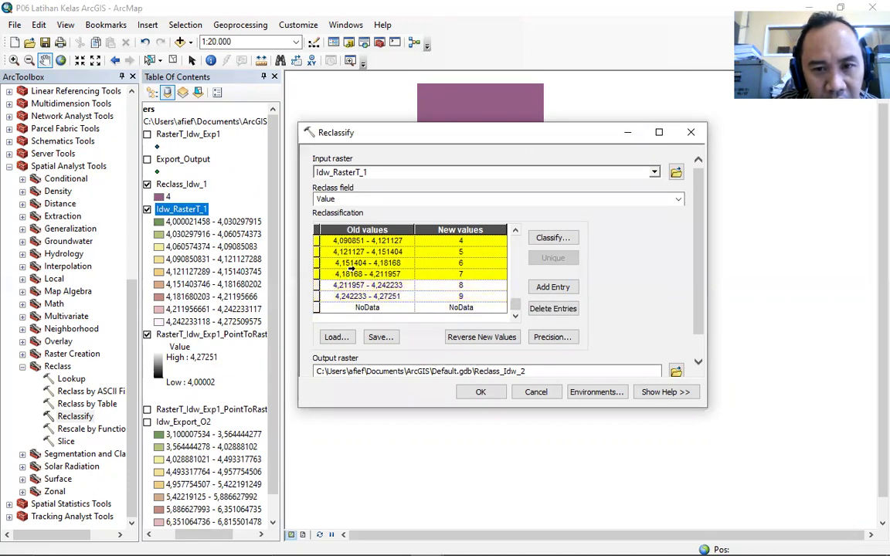
double_click(362, 263)
click(548, 309)
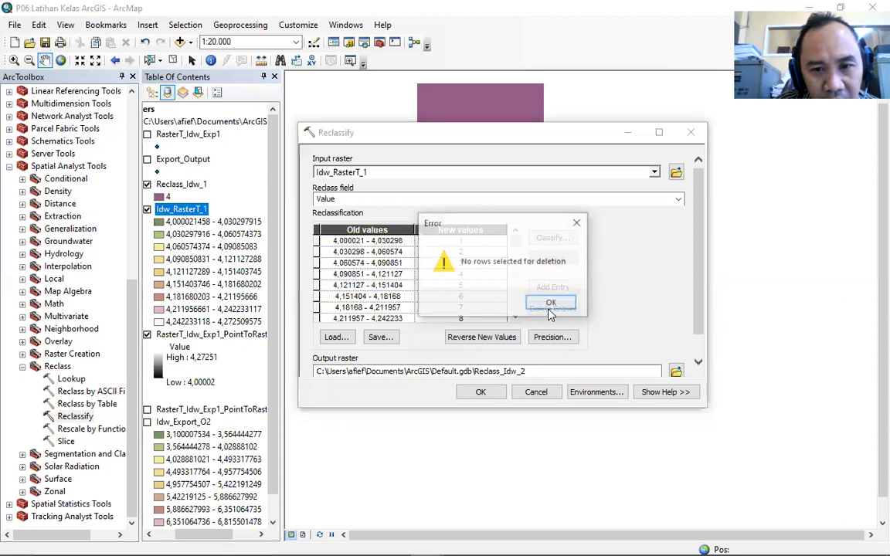
key(Return)
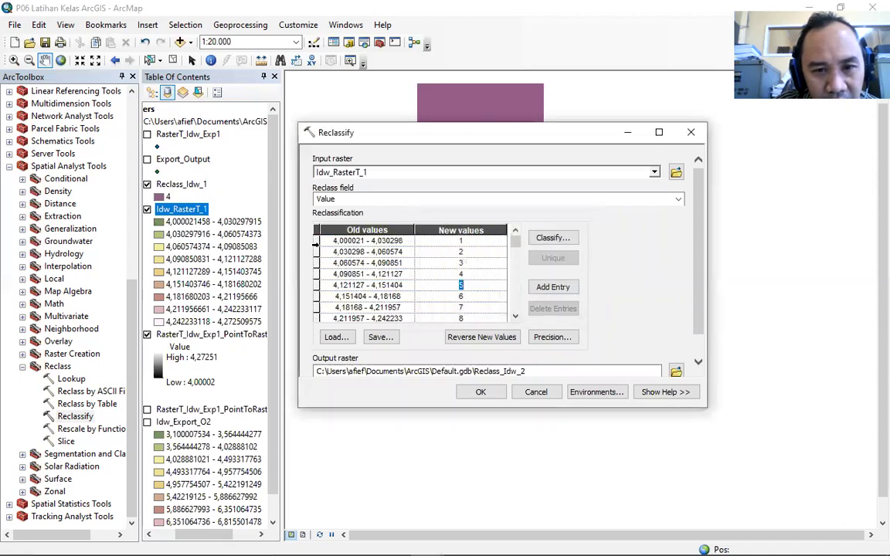
mouse_move(312, 251)
mouse_down()
mouse_move(312, 326)
mouse_move(315, 299)
mouse_move(327, 300)
mouse_move(315, 306)
mouse_move(317, 251)
mouse_up()
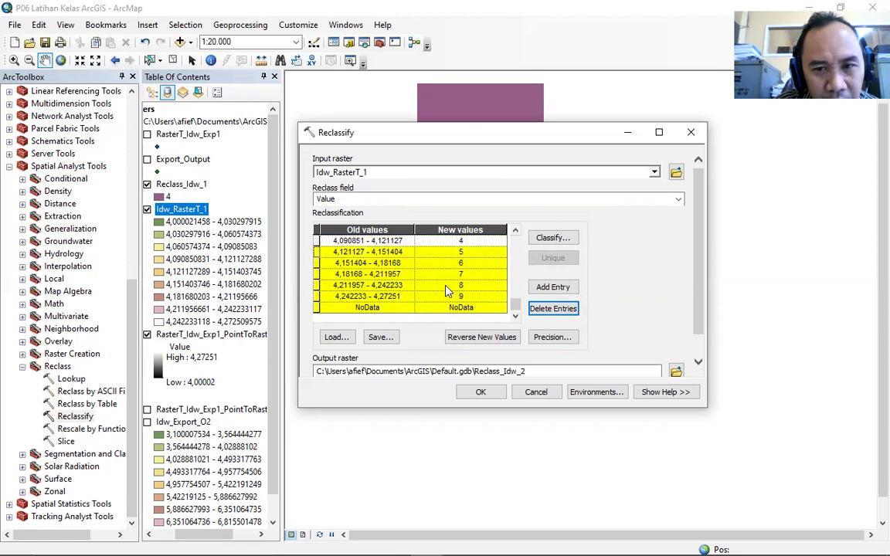
click(557, 308)
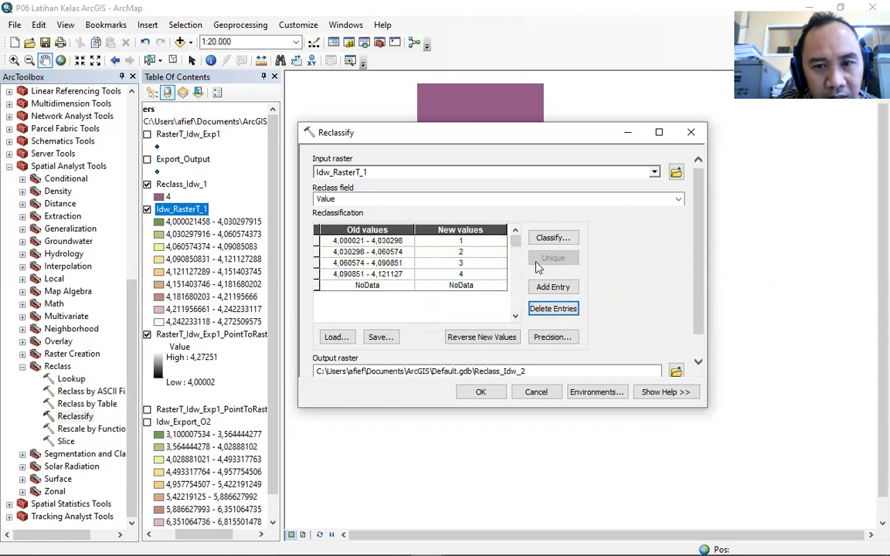
Step: Accept the four-class Natural Breaks (Jenks) classification and run Reclassify with Reclass_Idw_2 as output
click(547, 237)
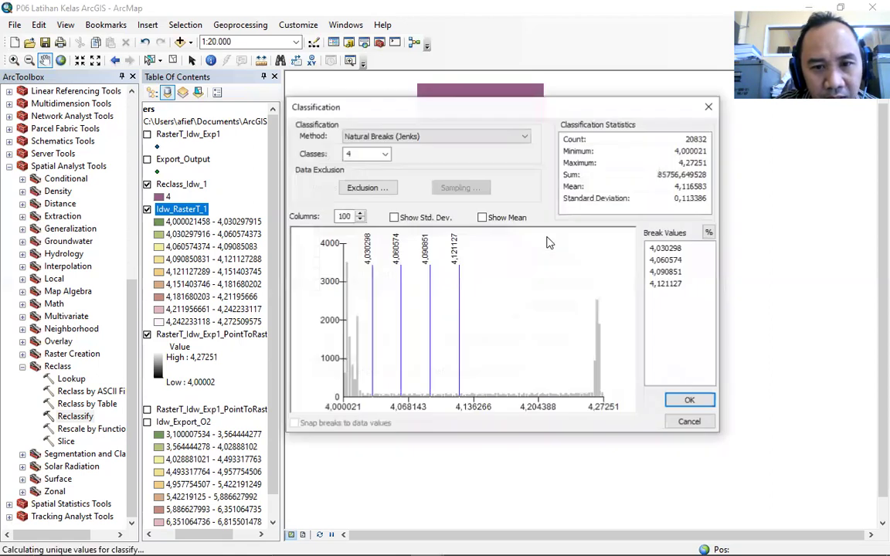
click(694, 401)
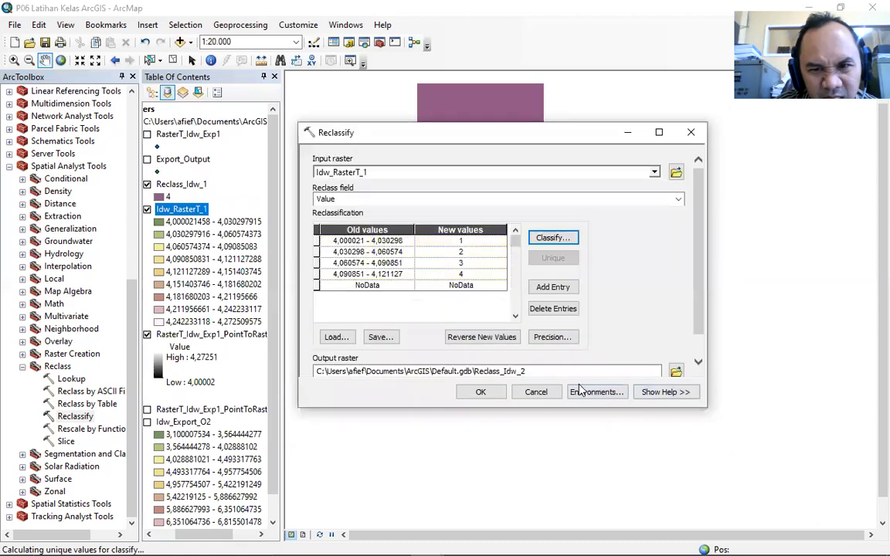
click(482, 393)
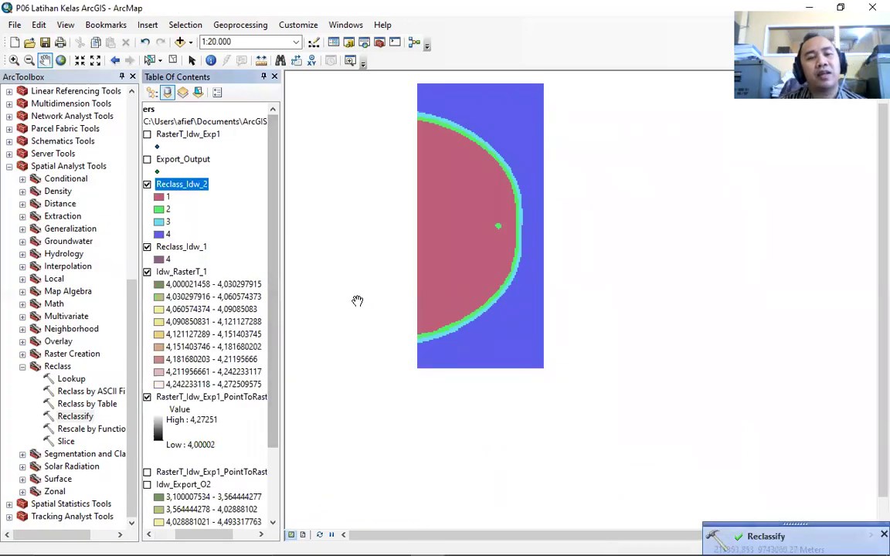
Step: Remove the Reclass_Idw_1 layer from the map
right_click(183, 247)
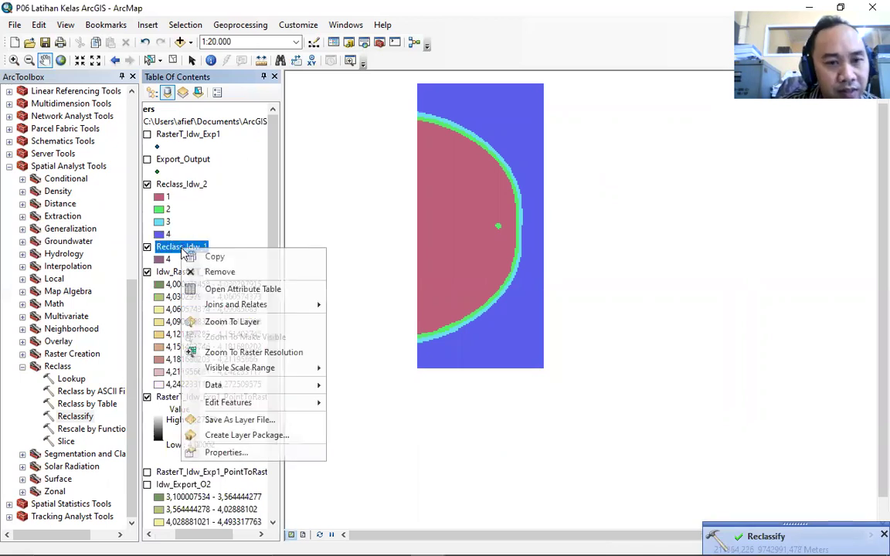
click(220, 272)
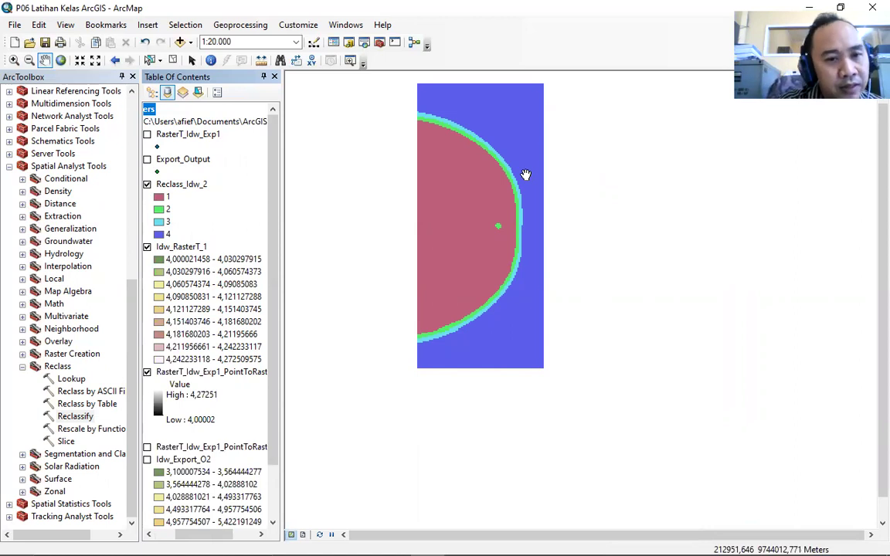
Step: Recolour class 1 of Reclass_Idw_2 dark blue and class 2 dark green with hue 114, saturation 100% and value 61%
click(159, 198)
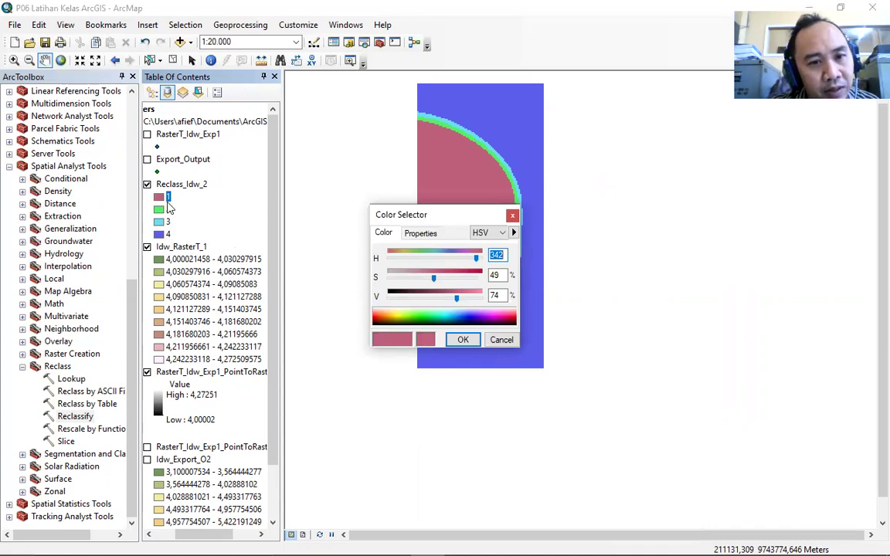
click(474, 324)
drag(474, 324, 452, 323)
click(462, 340)
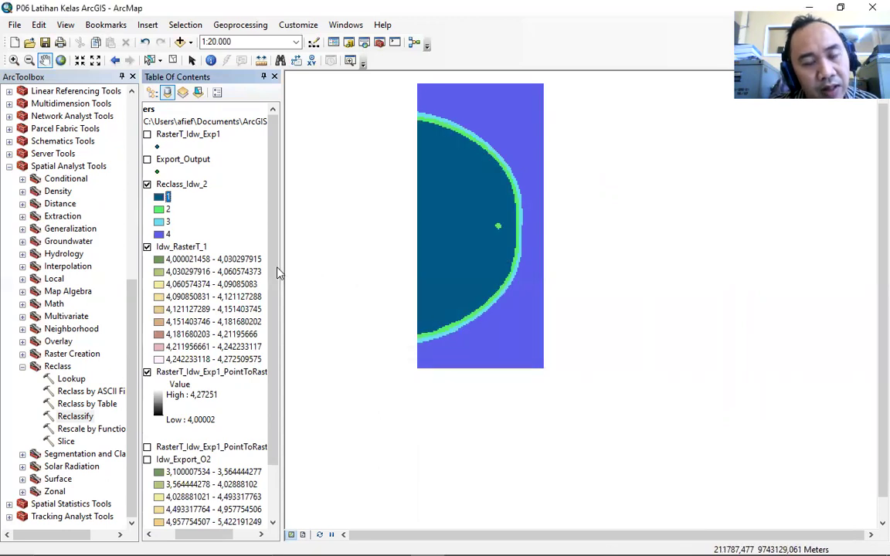
click(158, 209)
click(420, 315)
click(419, 324)
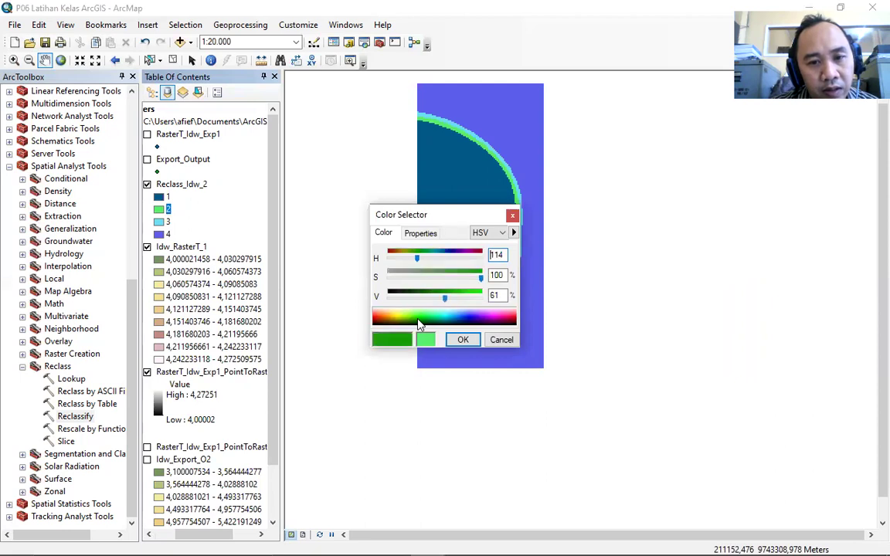
click(460, 341)
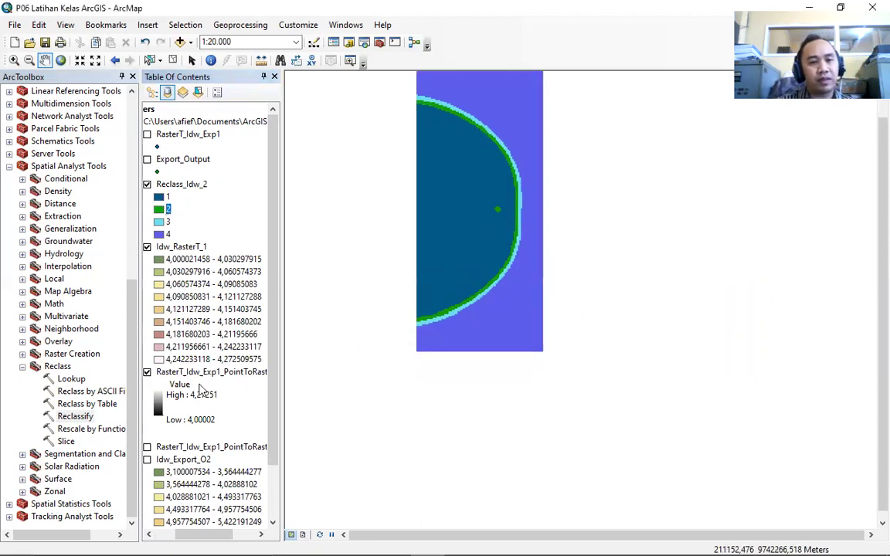
Step: Open the attribute table of the Reclass_Idw_2 layer
scroll(284, 378, up, 1)
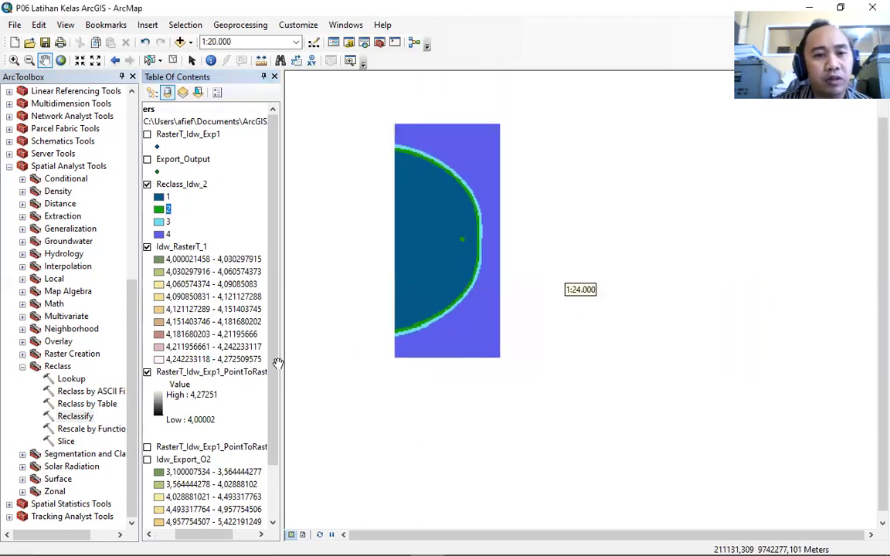
right_click(399, 151)
click(428, 175)
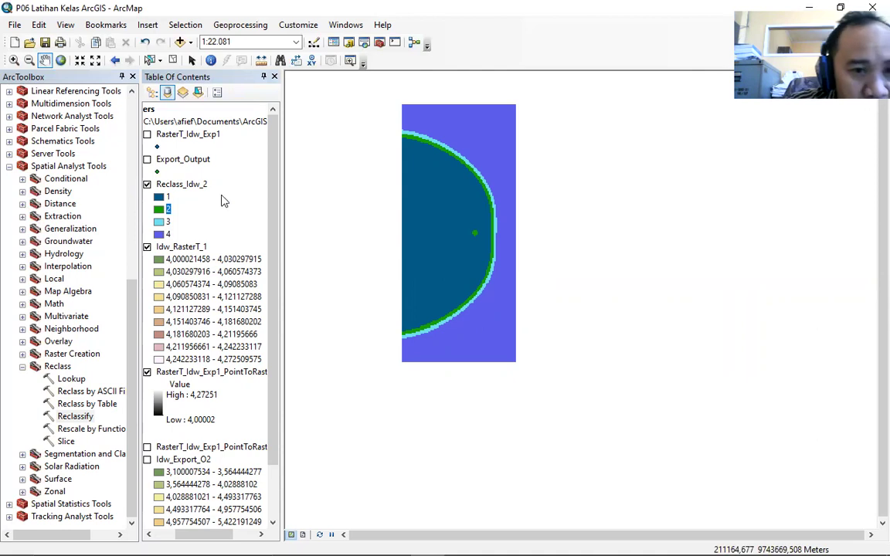
right_click(177, 185)
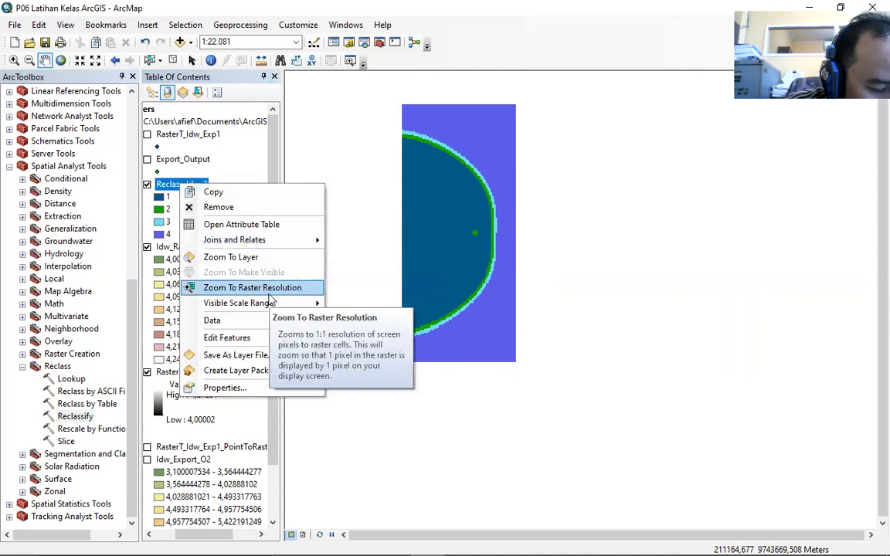
mouse_move(273, 242)
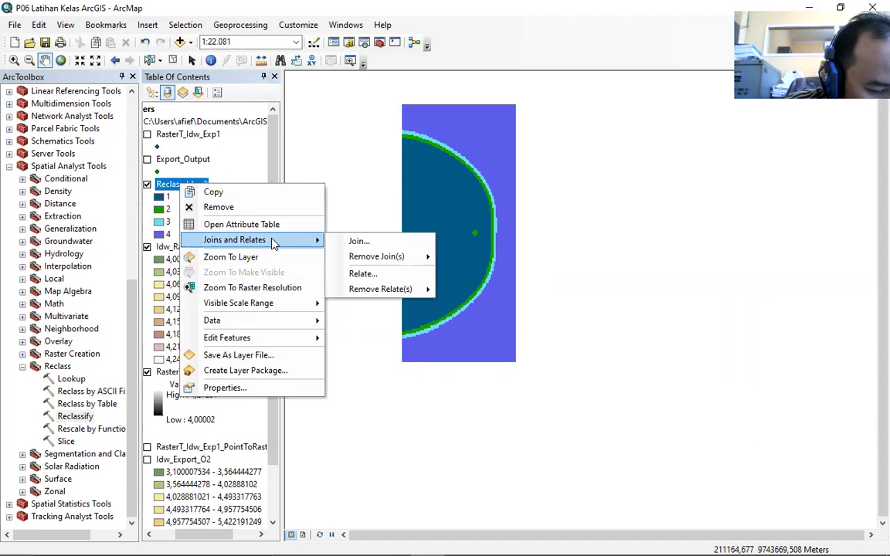
click(246, 224)
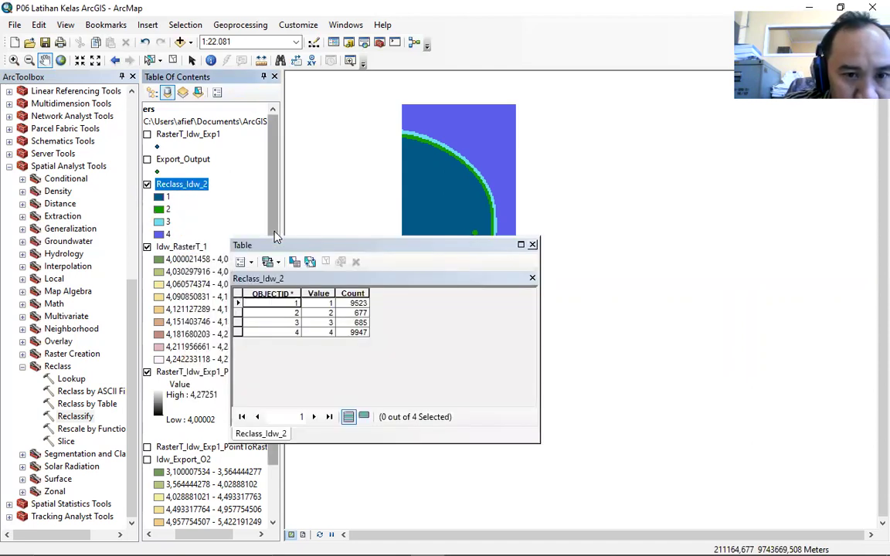
Step: Examine the cell counts of the four classes in the Reclass_Idw_2 attribute table
click(362, 306)
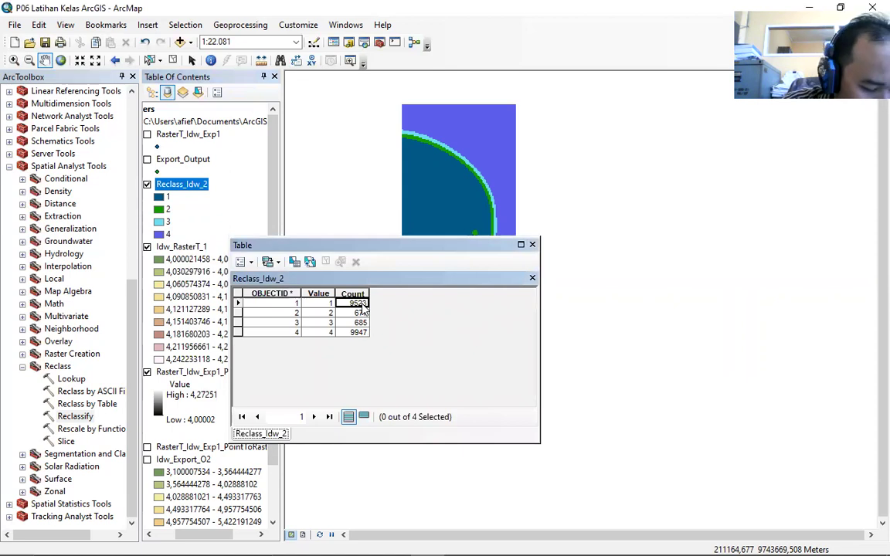
right_click(365, 309)
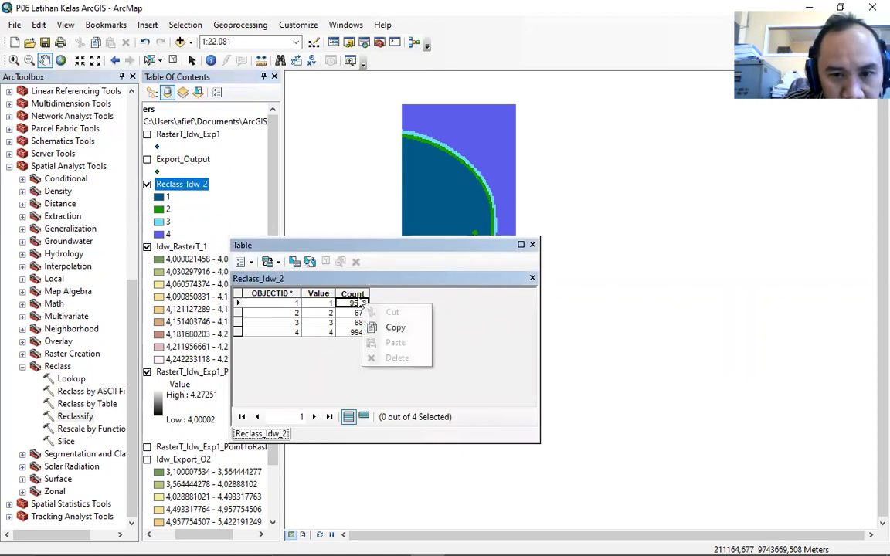
right_click(354, 295)
key(Escape)
click(365, 323)
click(358, 314)
click(363, 334)
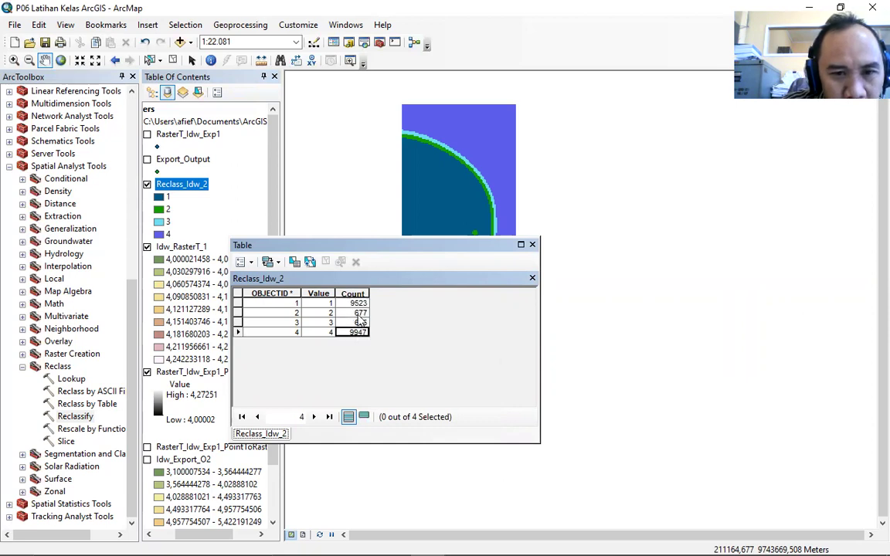
click(359, 314)
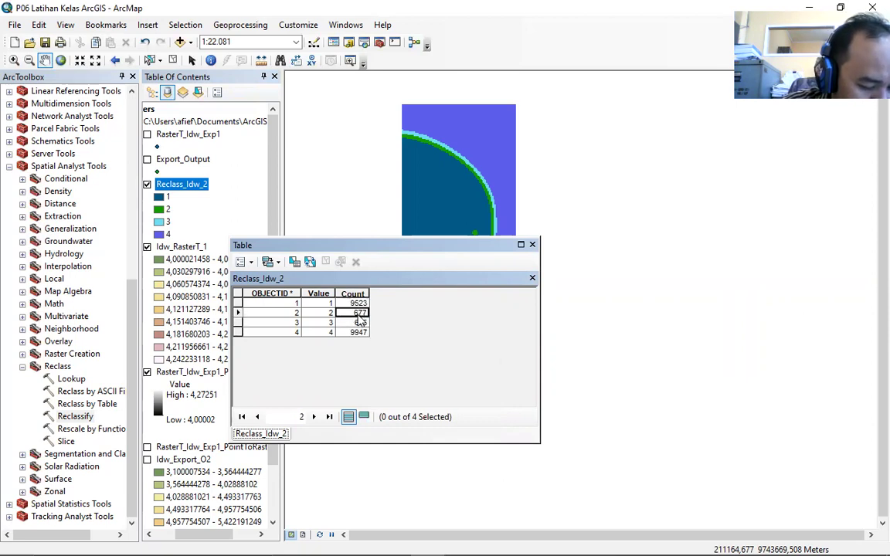
click(360, 302)
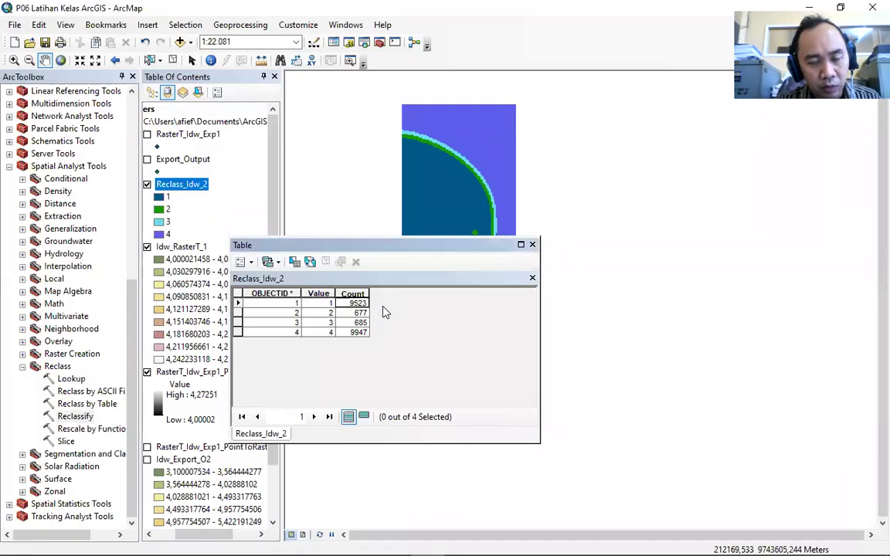
click(356, 312)
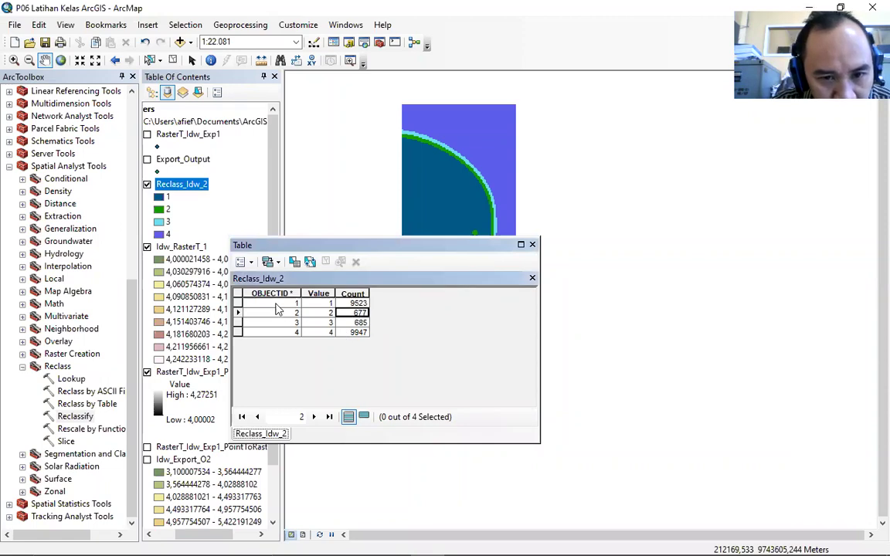
click(352, 305)
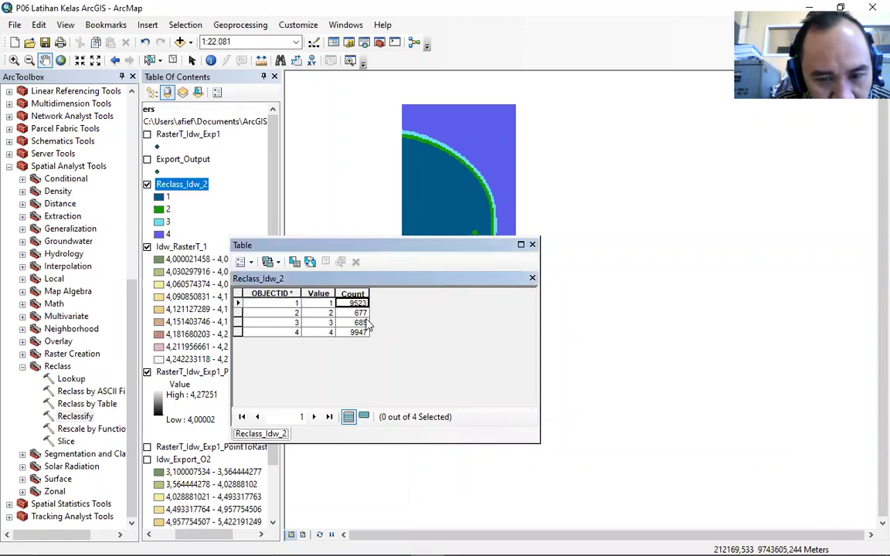
right_click(391, 283)
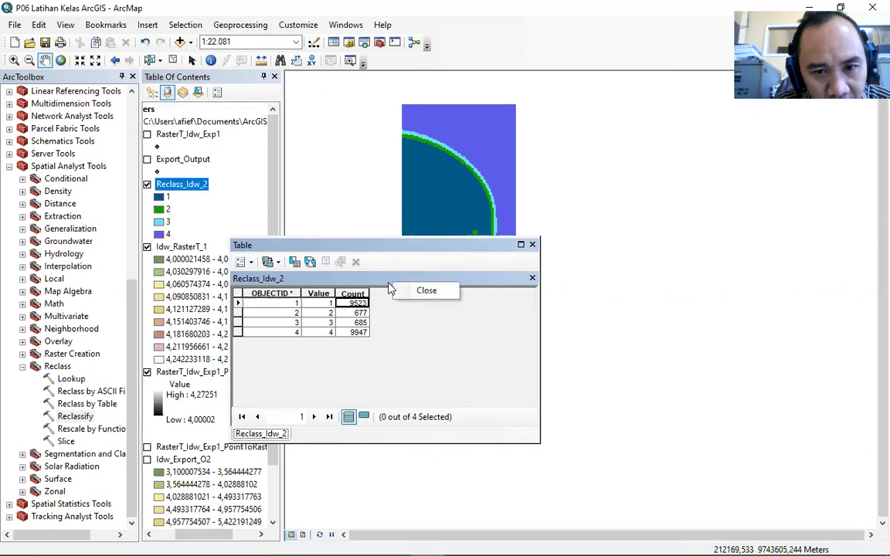
right_click(370, 280)
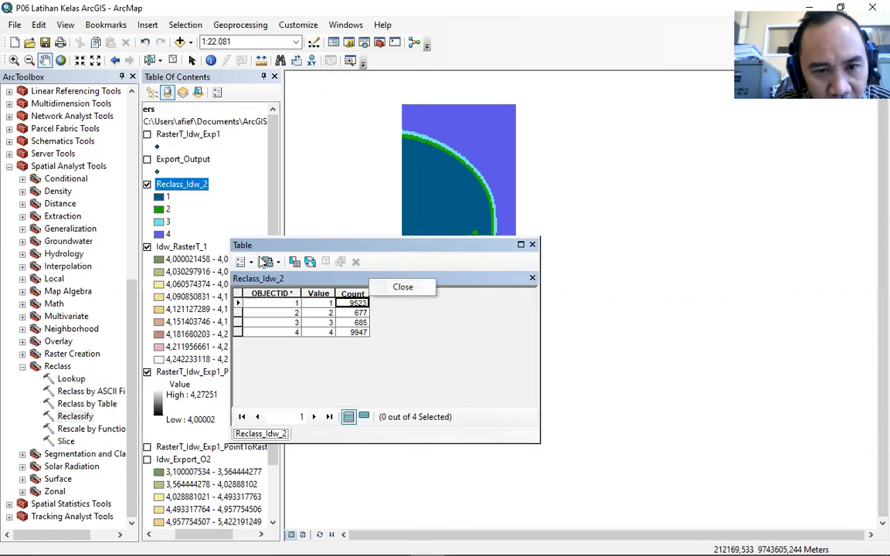
Step: Add a Short Integer field named luas to the Reclass_Idw_2 attribute table
click(244, 261)
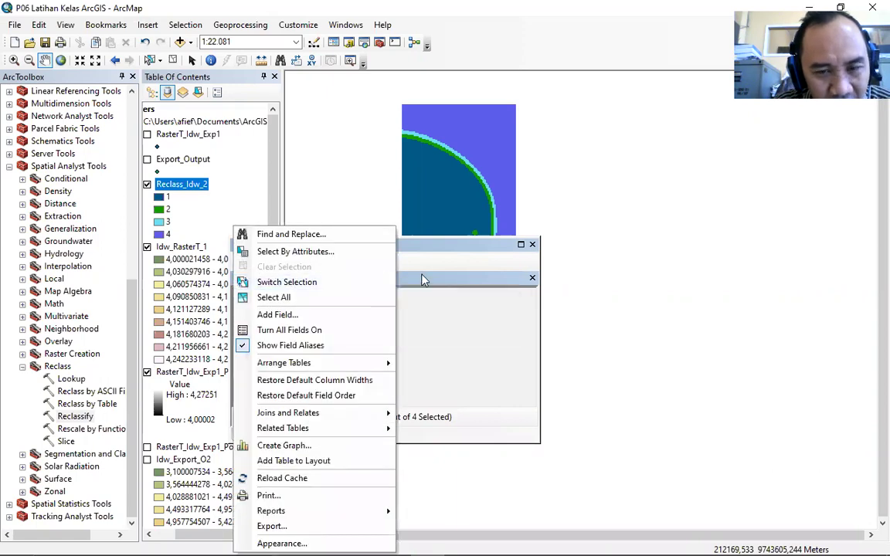
click(422, 279)
click(239, 257)
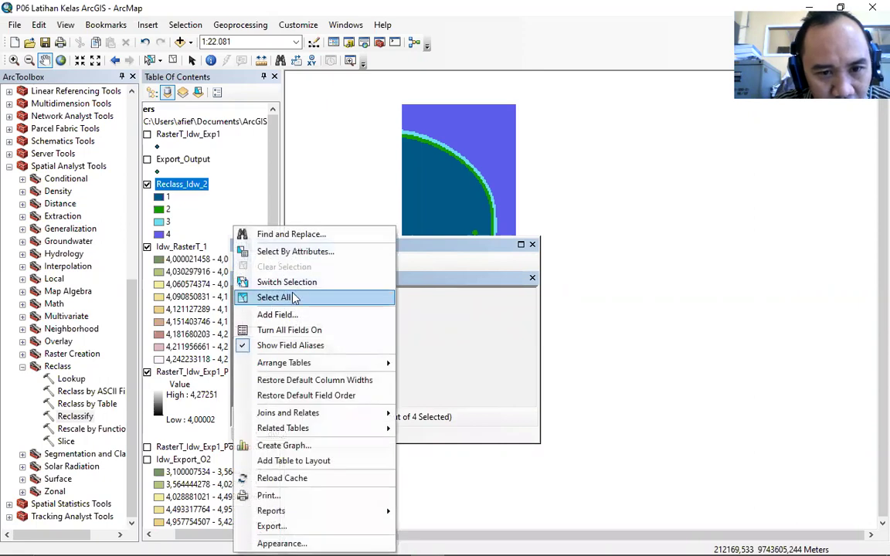
click(298, 314)
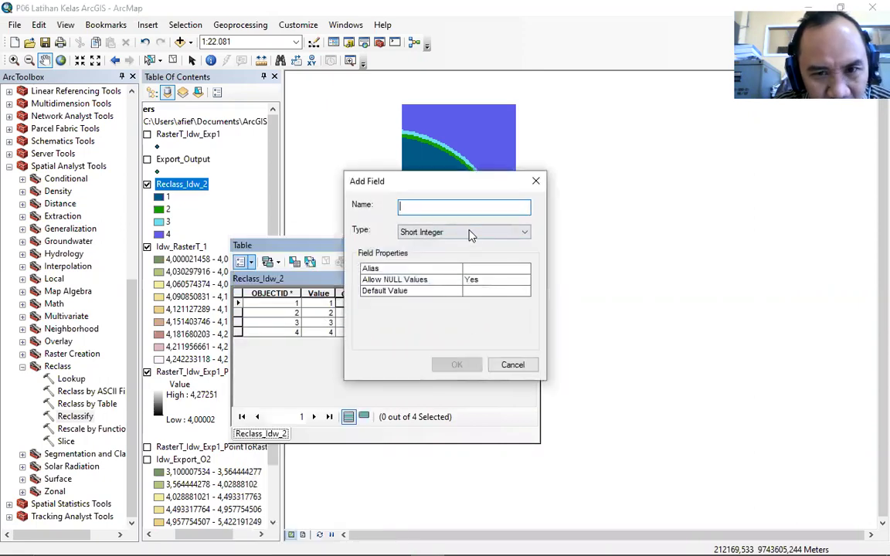
text(luas)
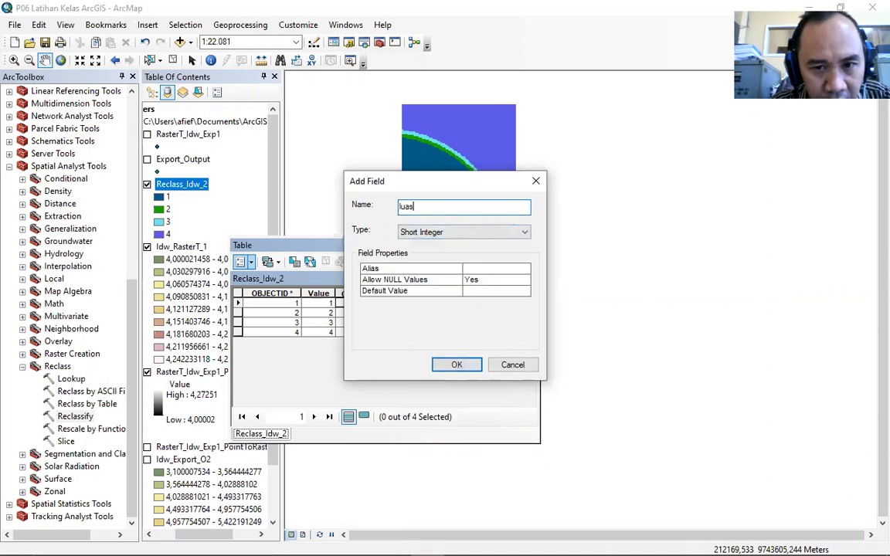
click(456, 365)
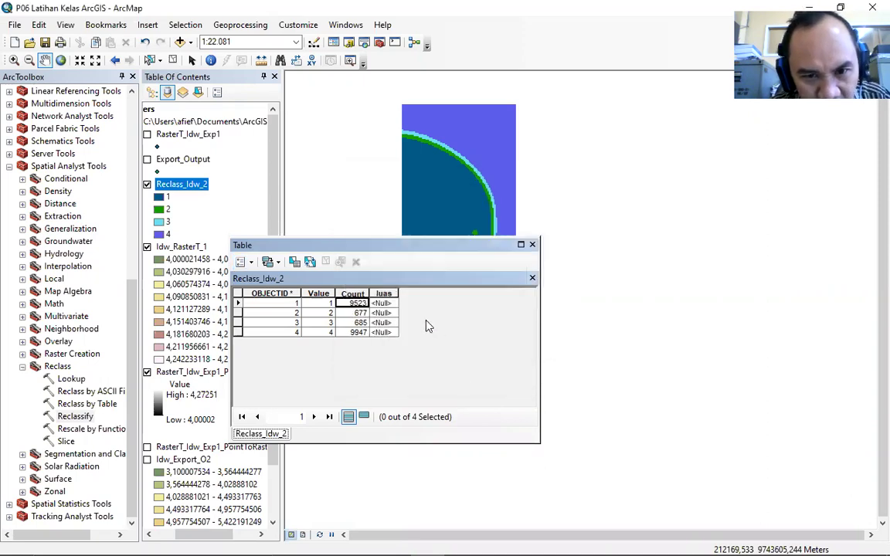
Step: Look through the cell and table commands for a way to fill the luas field, and close the attribute table
right_click(391, 306)
key(Escape)
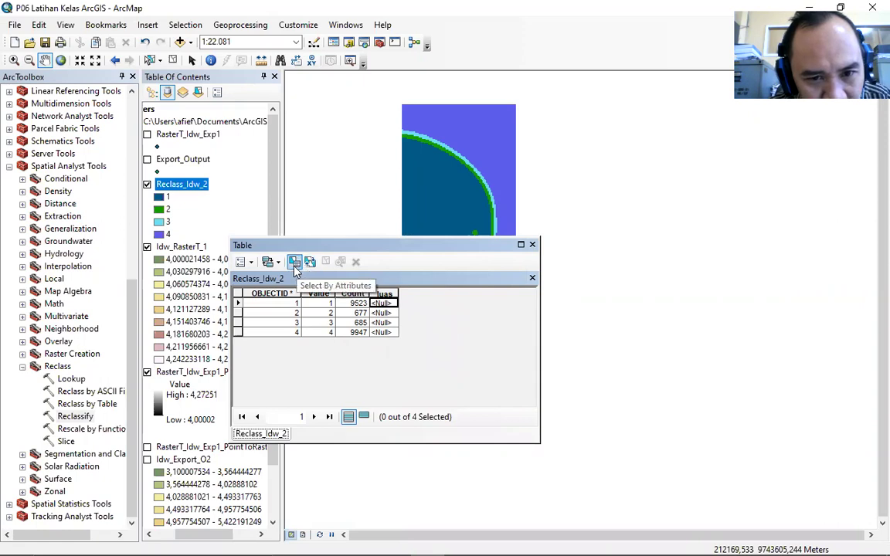
click(244, 263)
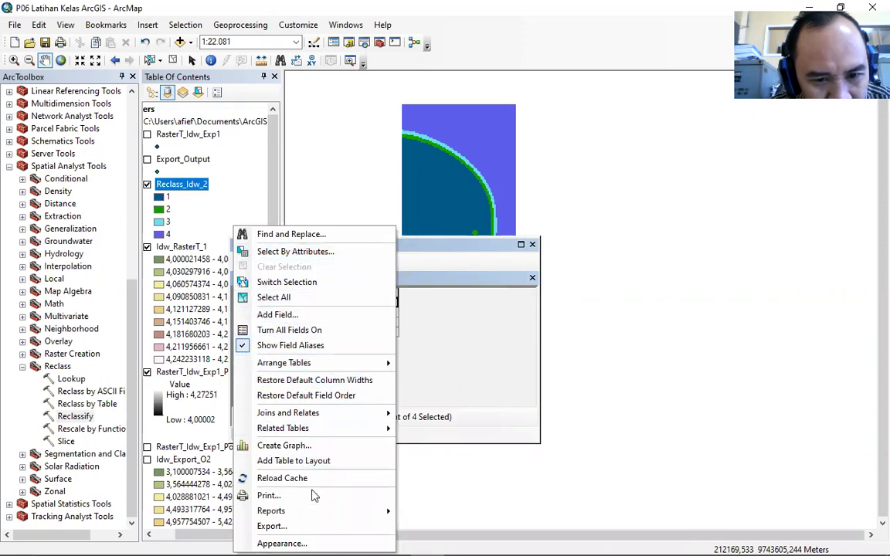
click(413, 328)
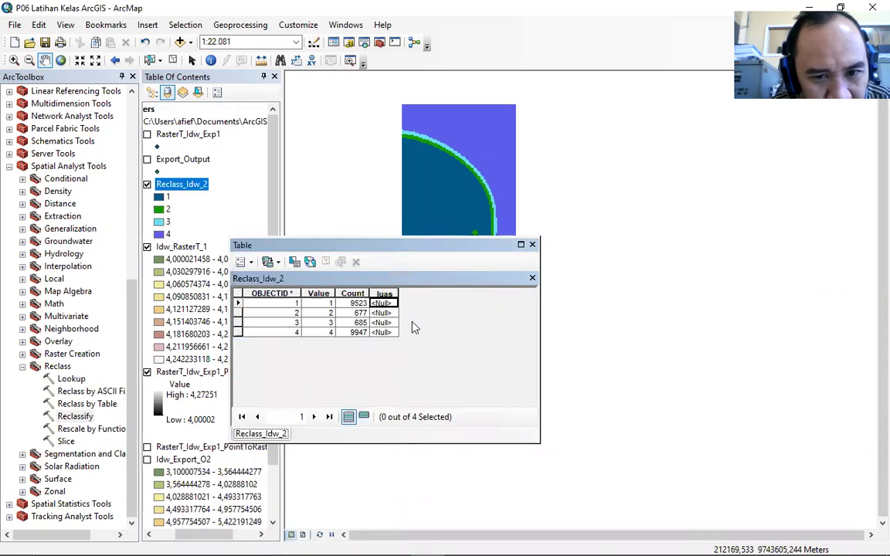
right_click(391, 307)
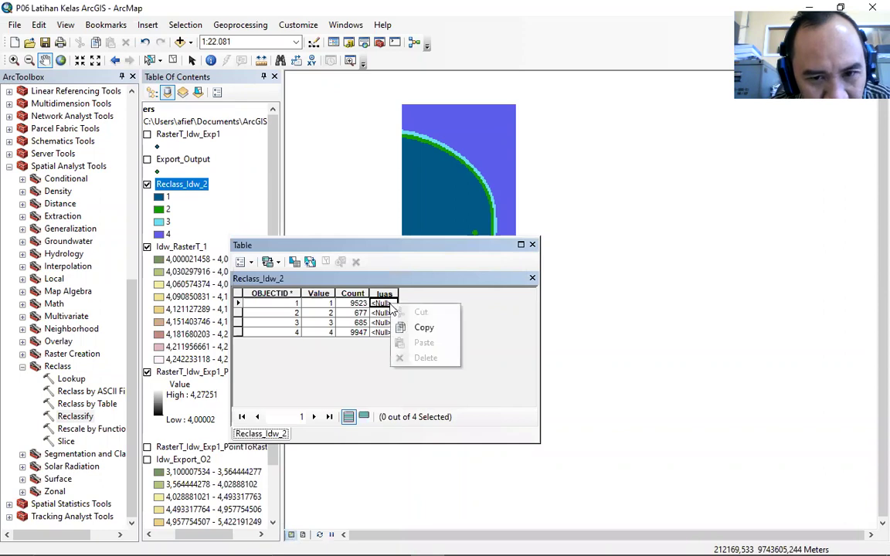
click(421, 326)
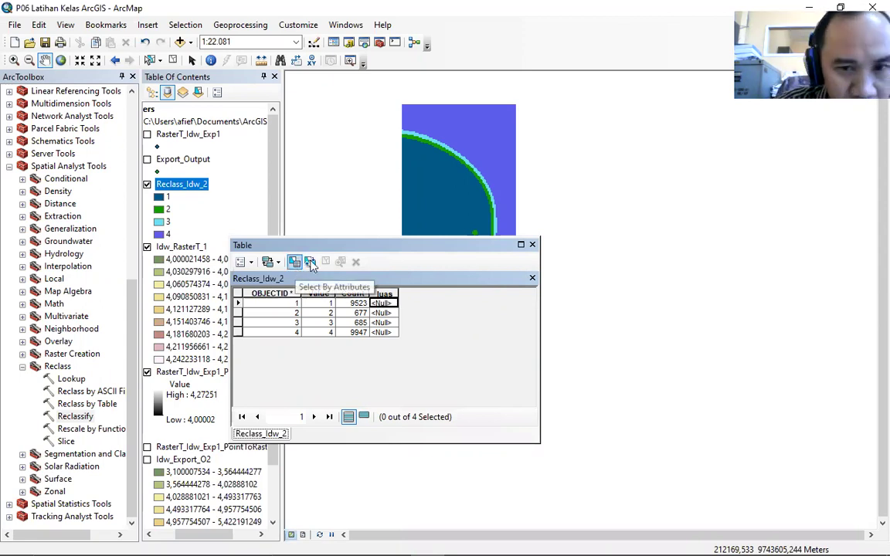
click(246, 262)
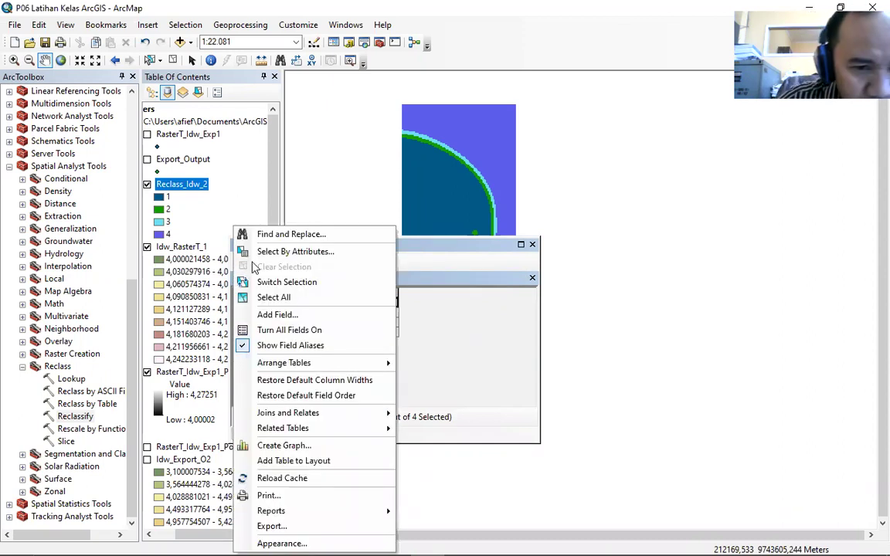
click(340, 332)
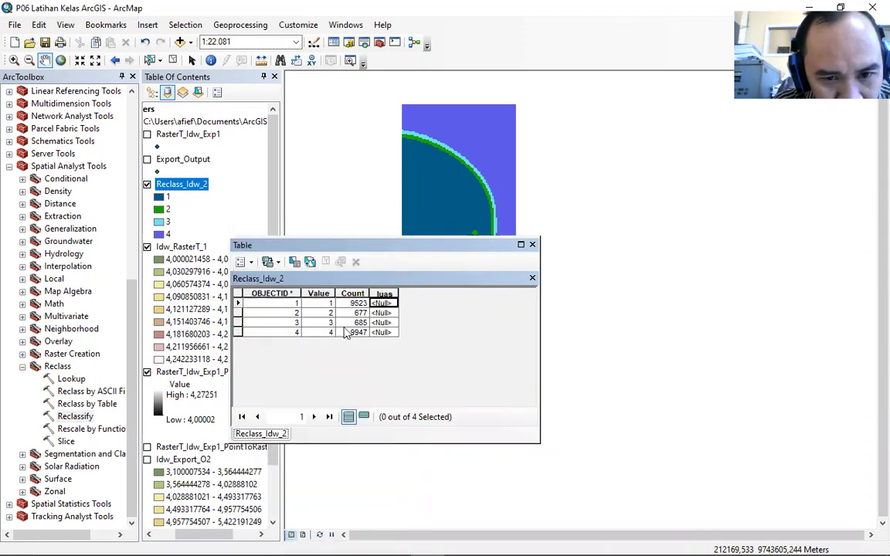
click(251, 264)
mouse_move(343, 417)
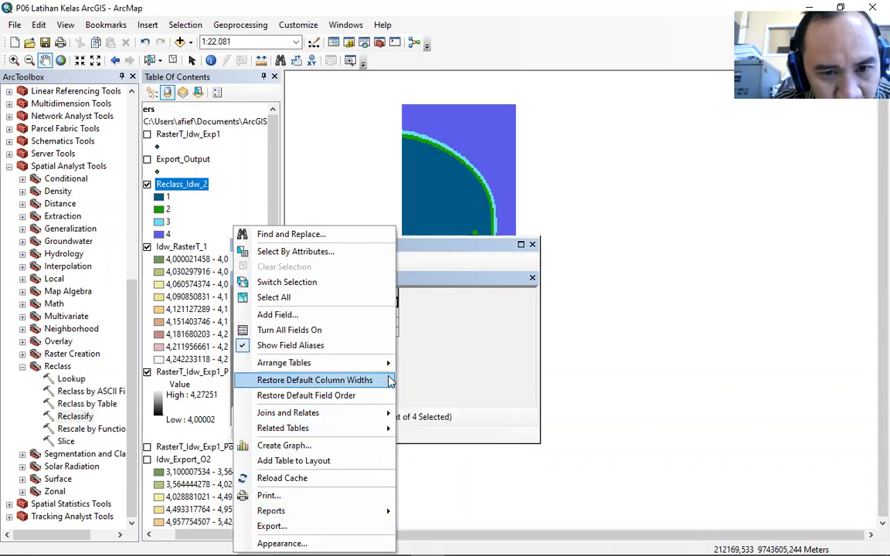
click(370, 380)
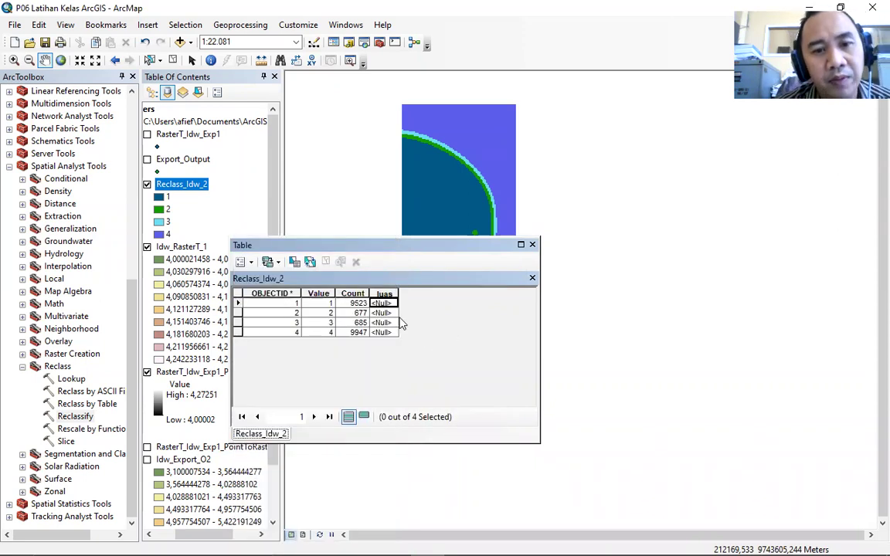
click(532, 245)
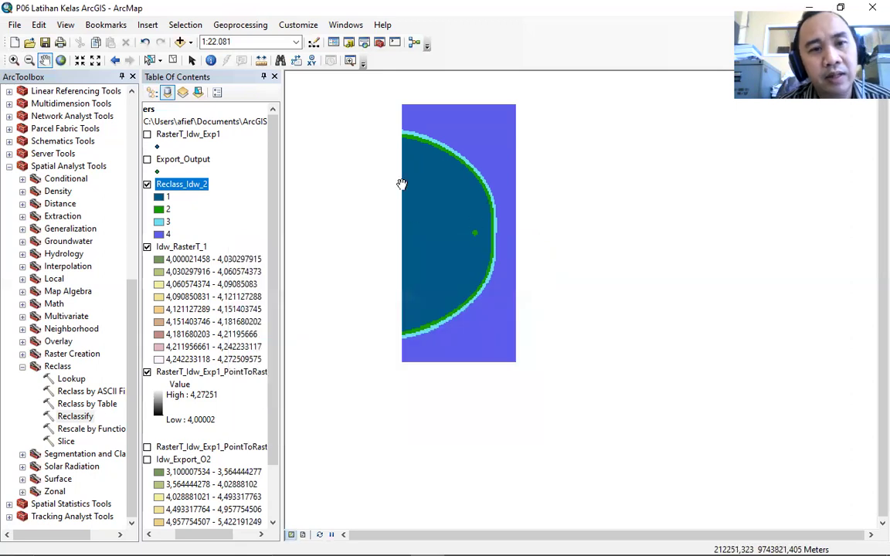